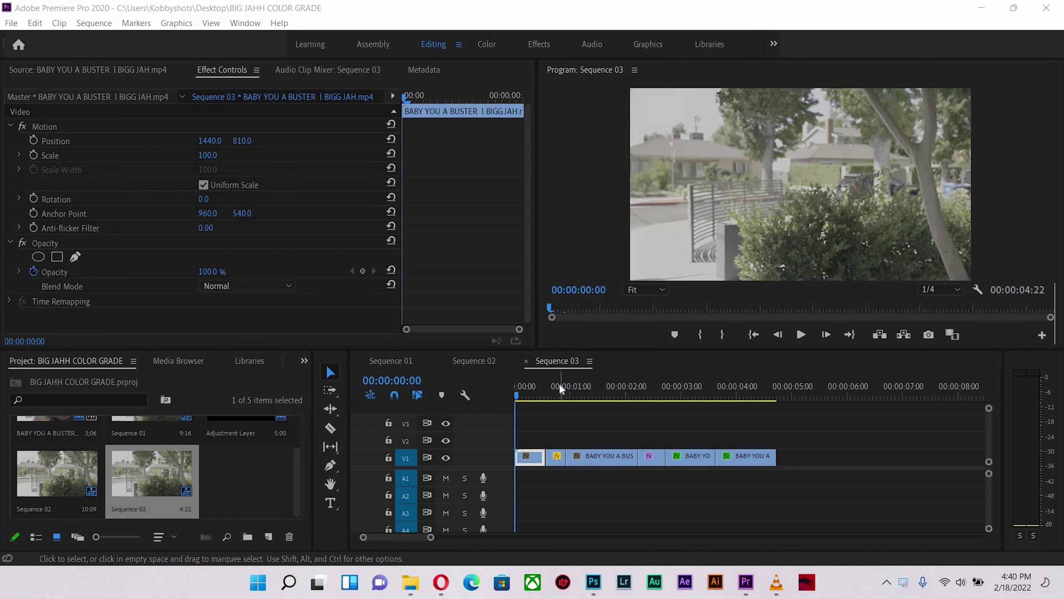
Step: Scrub and play through the first three clips of Sequence 03 to examine the ungraded footage
{"action": "left_click", "coordinate": [559, 383]}
{"action": "left_click_drag", "start_coordinate": [553, 392], "coordinate": [576, 391]}
{"action": "key", "text": "space"}
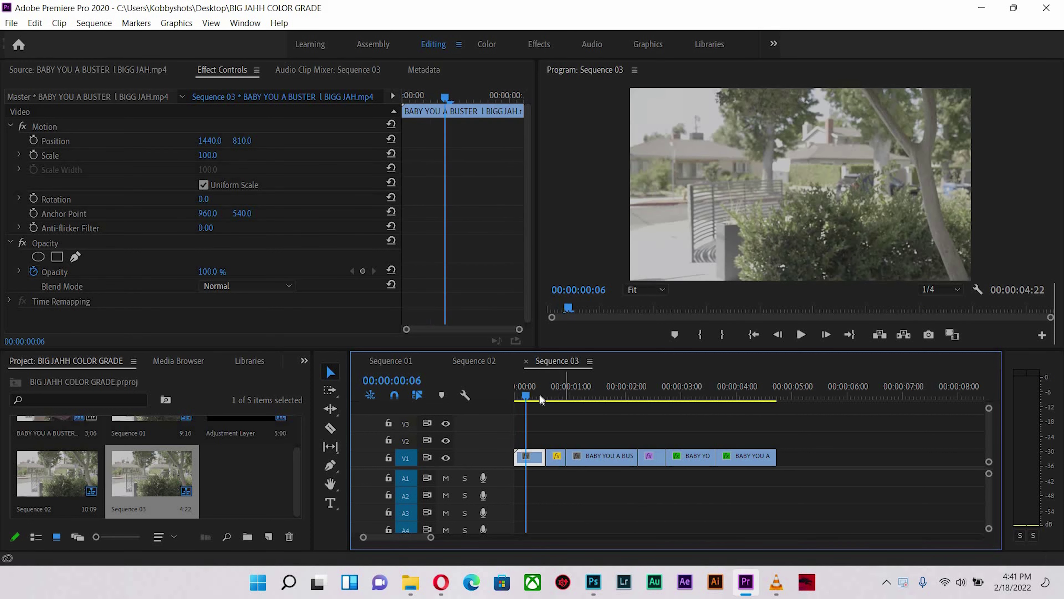
{"action": "left_click", "coordinate": [535, 403]}
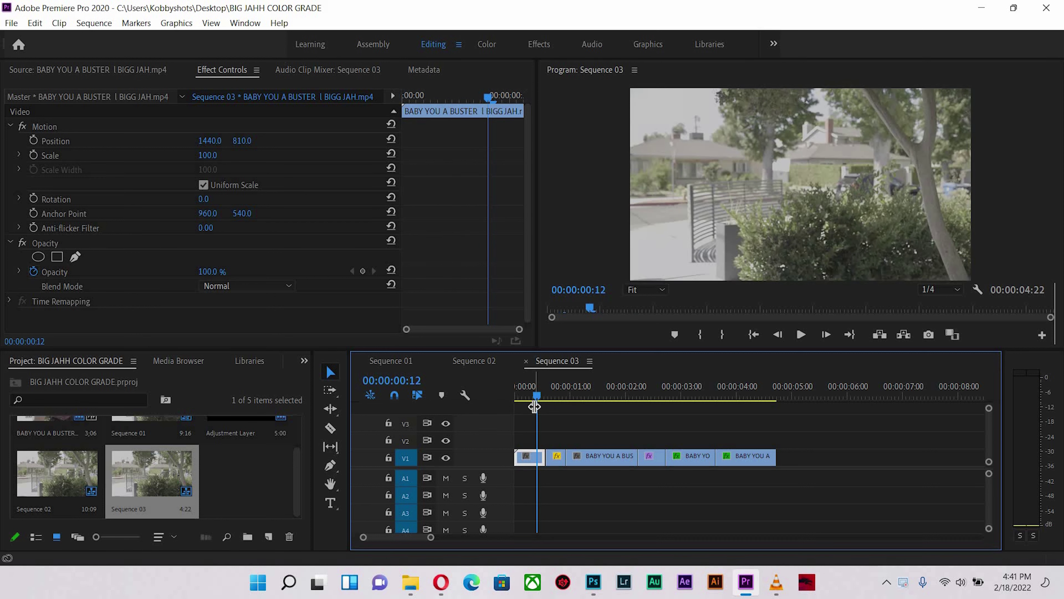
{"action": "left_click", "coordinate": [554, 386]}
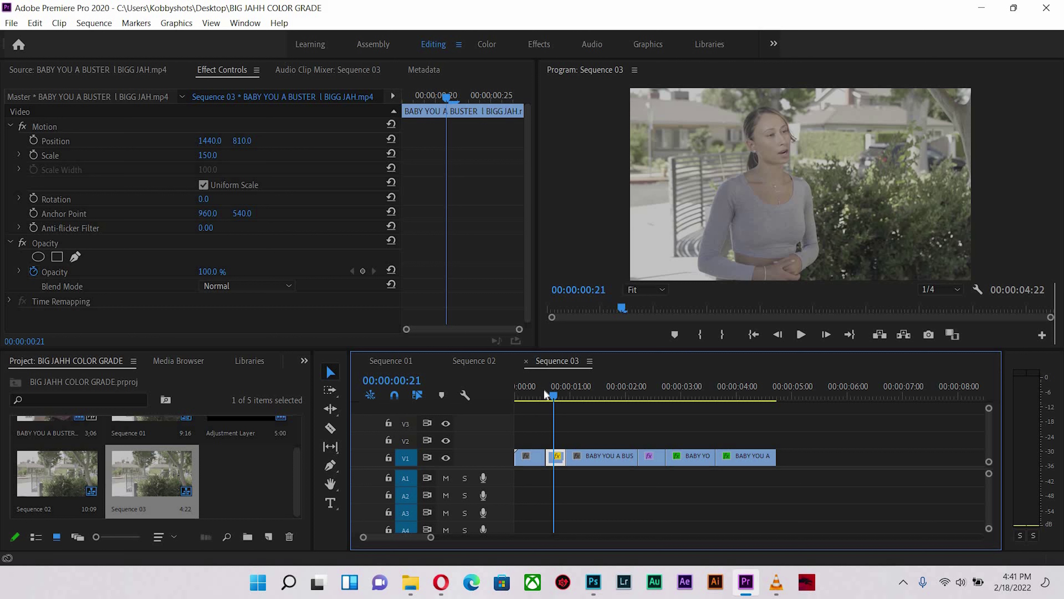
{"action": "left_click", "coordinate": [525, 395]}
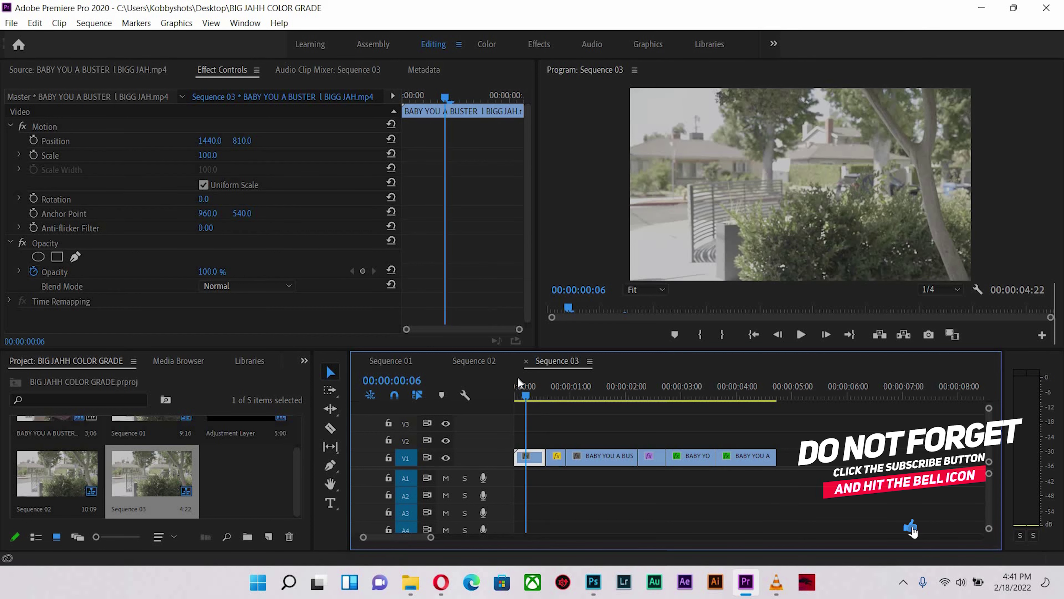
{"action": "left_click", "coordinate": [559, 392]}
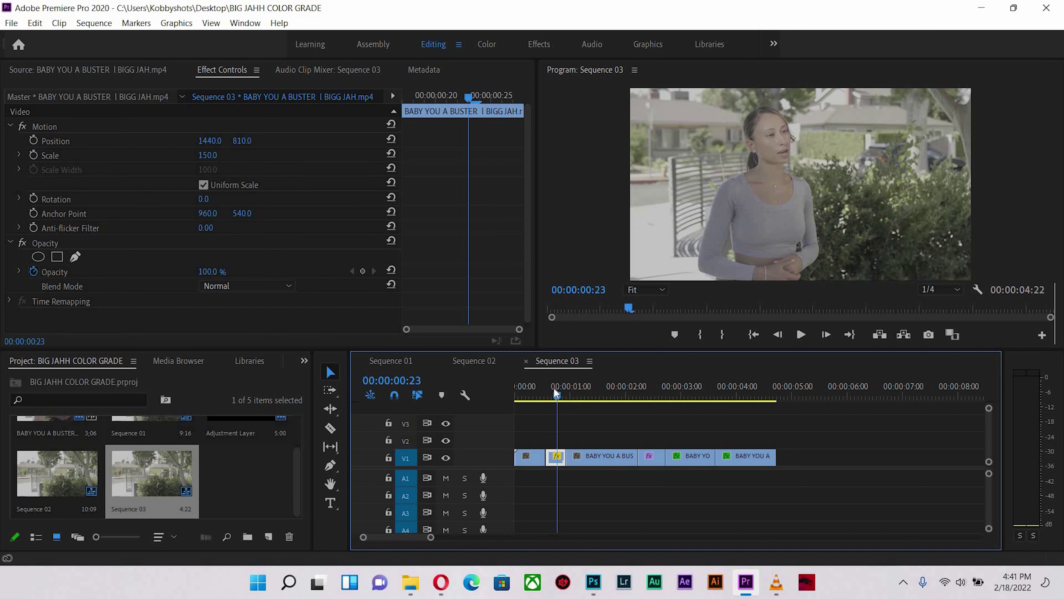
{"action": "left_click", "coordinate": [586, 386]}
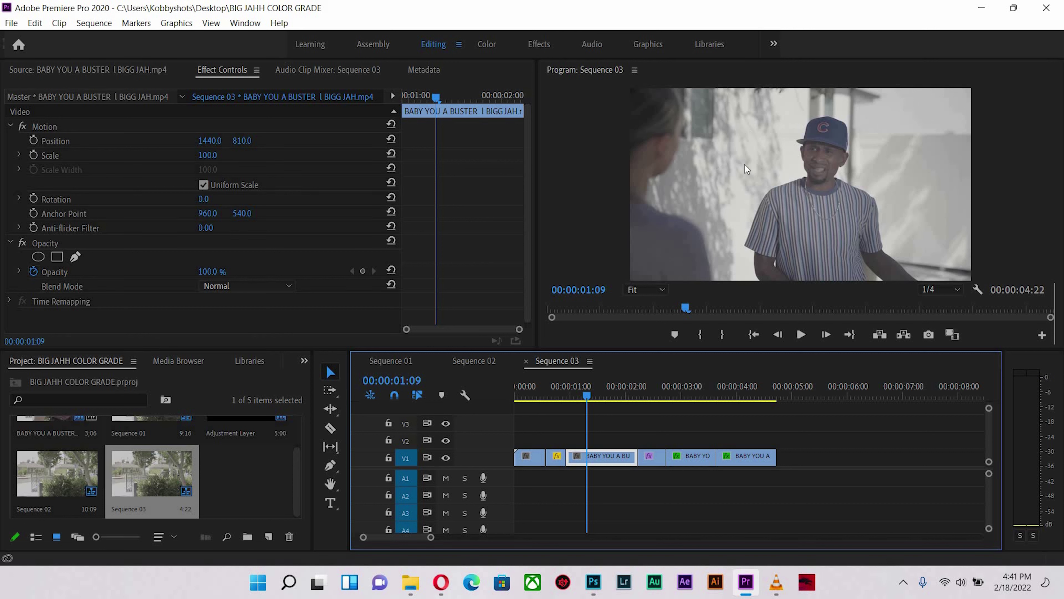
{"action": "key", "text": "space"}
{"action": "key", "text": "space"}
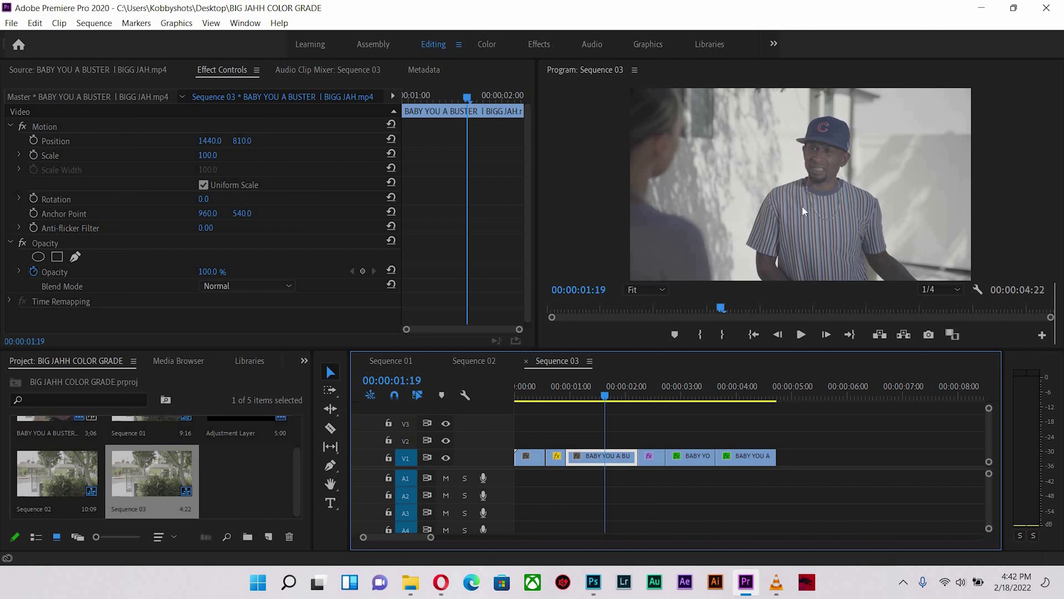
Step: Step frame by frame between the second, third and fourth clips to compare their exposure and color
{"action": "left_click", "coordinate": [656, 372]}
{"action": "key", "text": "Left"}
{"action": "key", "text": "Left"}
{"action": "key", "text": "Left"}
{"action": "key", "text": "Left"}
{"action": "key", "text": "Right"}
{"action": "key", "text": "Right"}
{"action": "key", "text": "Right"}
{"action": "left_click", "coordinate": [552, 386]}
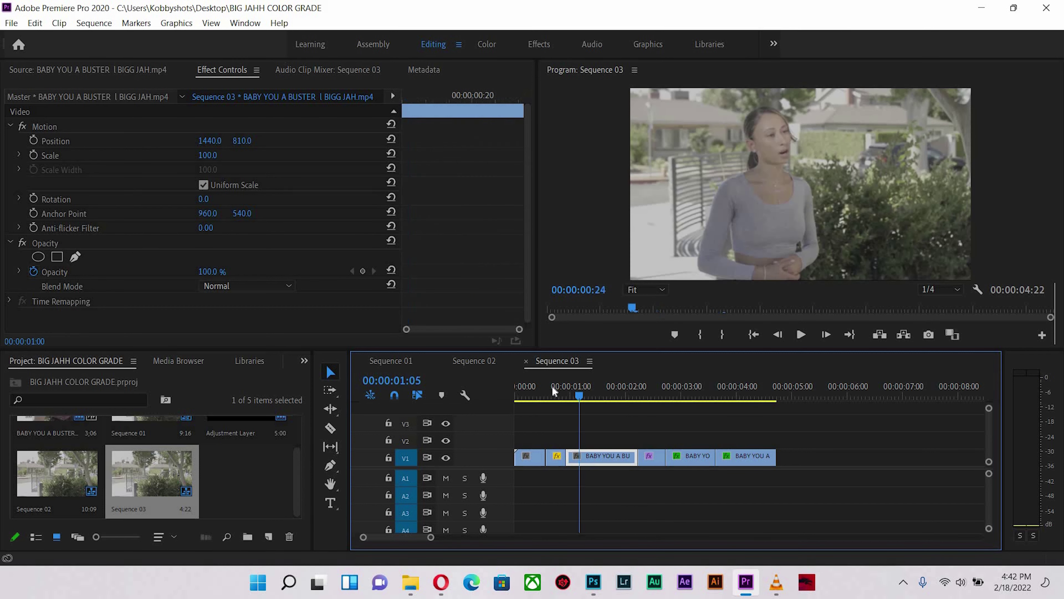
{"action": "left_click", "coordinate": [663, 373]}
{"action": "key", "text": "Left"}
{"action": "key", "text": "Left"}
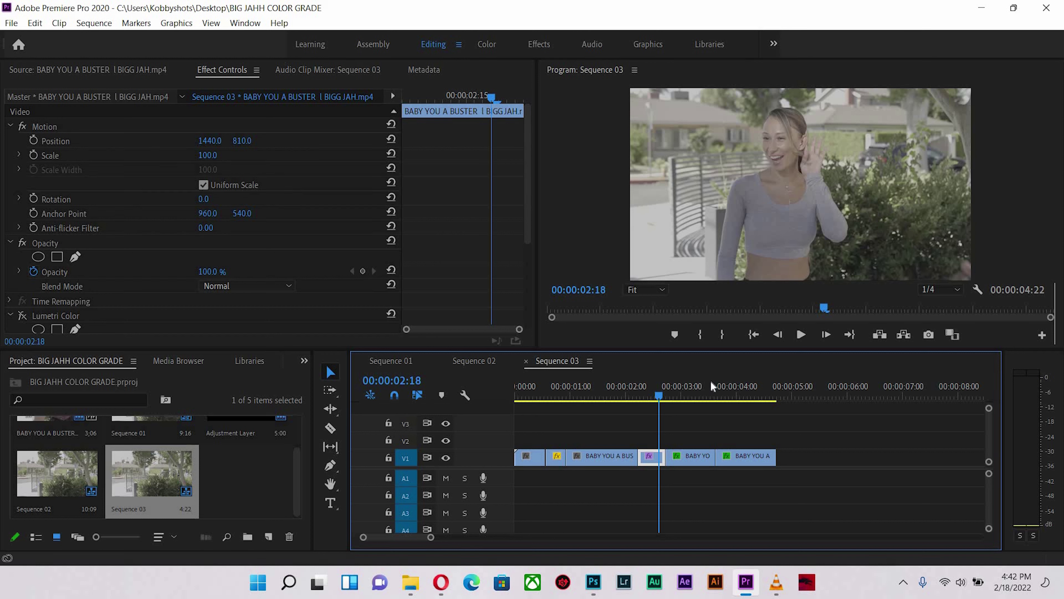
Step: Examine the last two clips of the sequence and return the playhead to the start
{"action": "left_click_drag", "start_coordinate": [663, 393], "coordinate": [691, 393]}
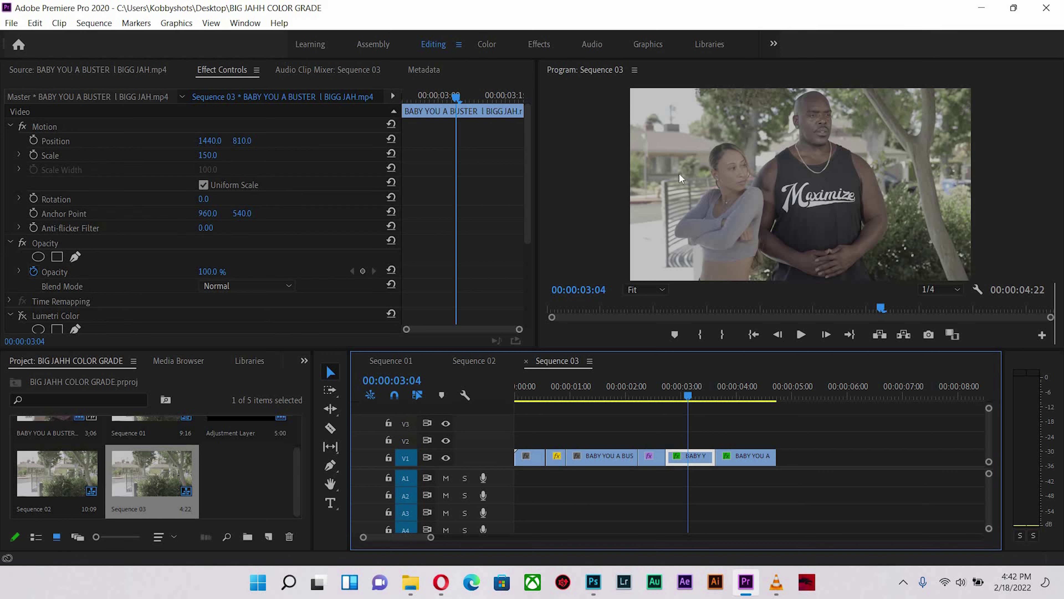
{"action": "left_click_drag", "start_coordinate": [696, 395], "coordinate": [737, 395]}
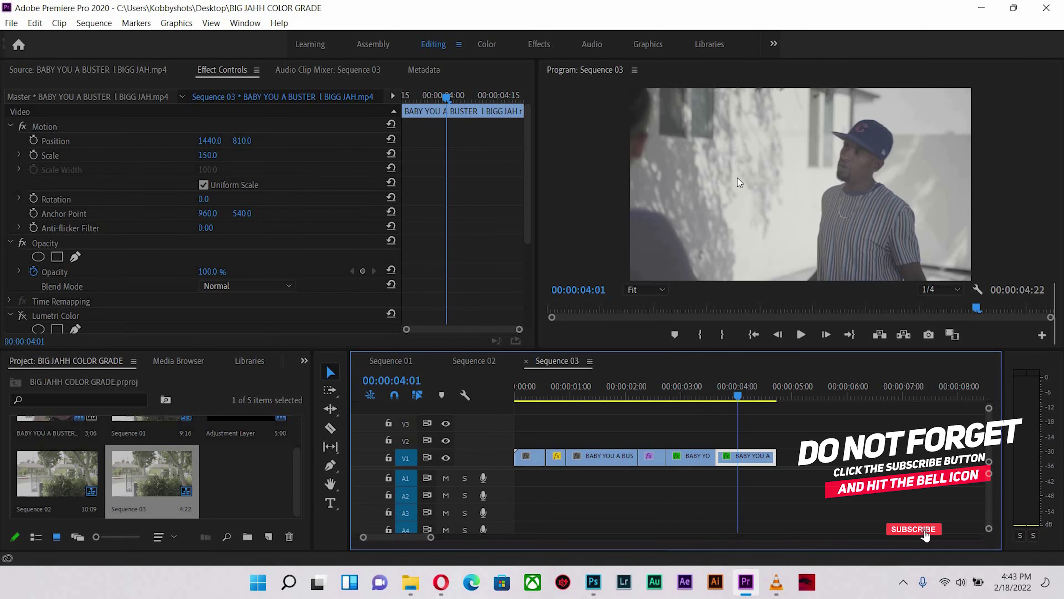
{"action": "left_click_drag", "start_coordinate": [737, 397], "coordinate": [732, 396]}
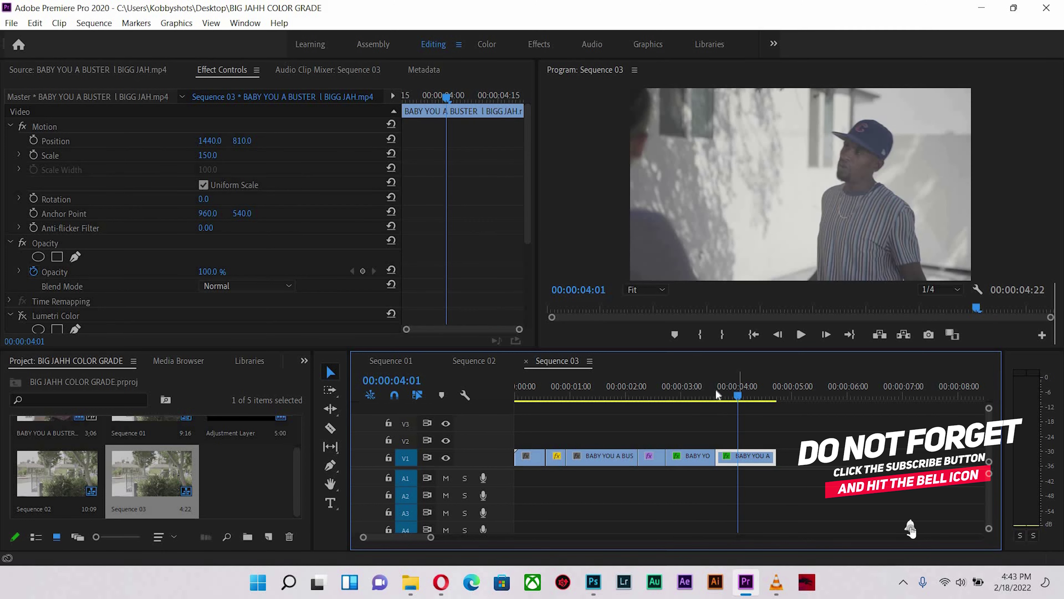
{"action": "left_click", "coordinate": [518, 398]}
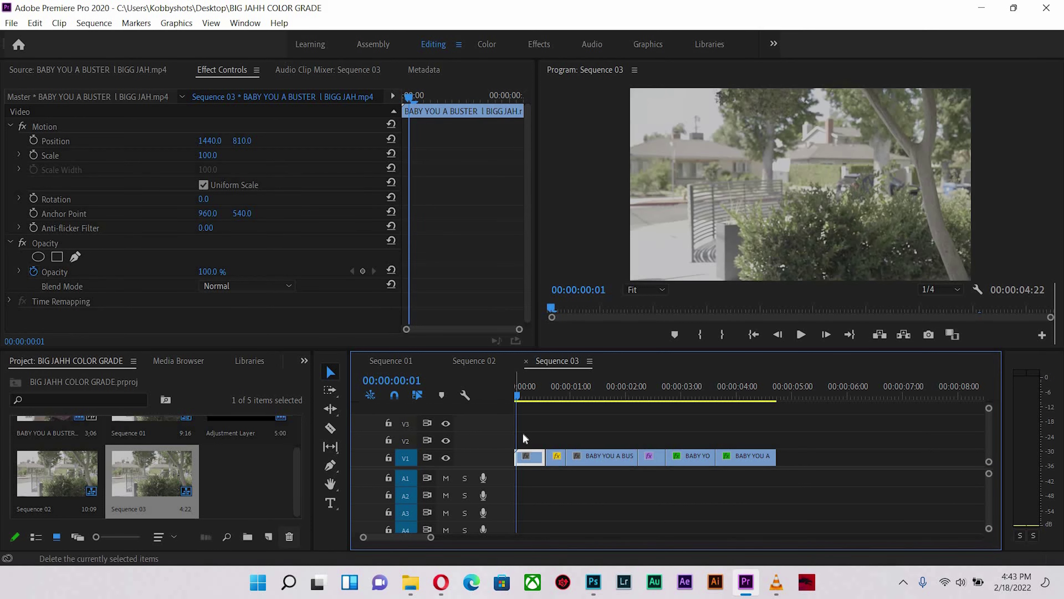
{"action": "left_click_drag", "start_coordinate": [561, 382], "coordinate": [739, 389]}
{"action": "key", "text": "space"}
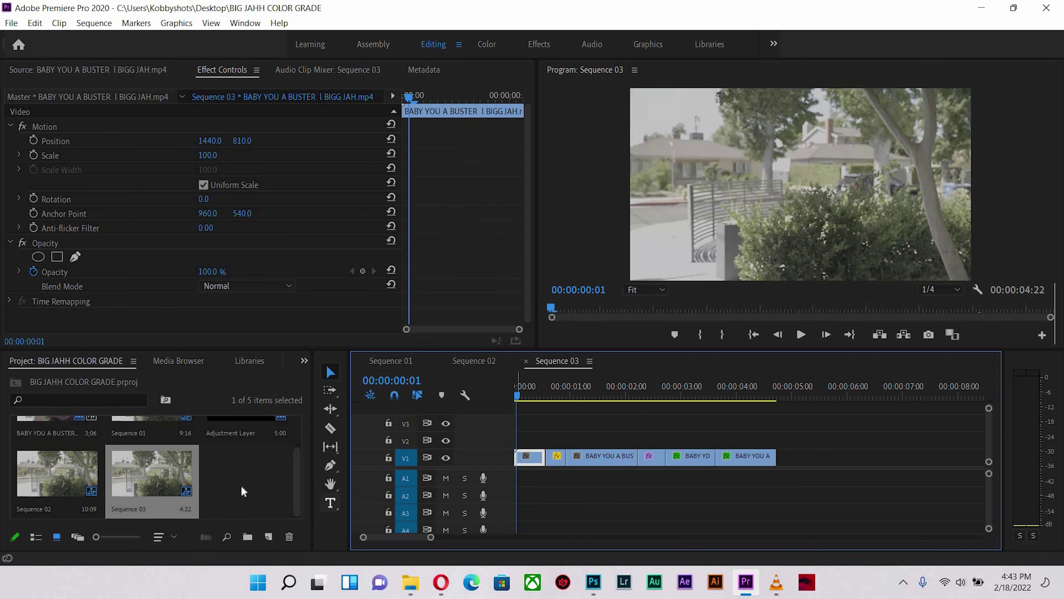
Step: Create a 2880 x 1620, 30 fps adjustment layer and place copies on V2 and V3 spanning all the clips
{"action": "left_click", "coordinate": [268, 537]}
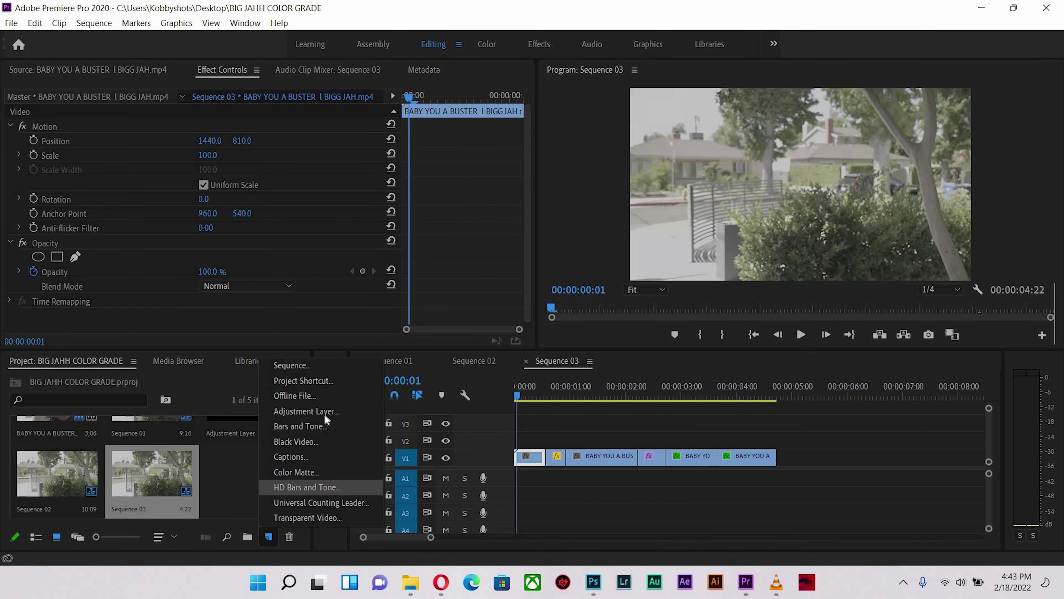
{"action": "left_click", "coordinate": [306, 411]}
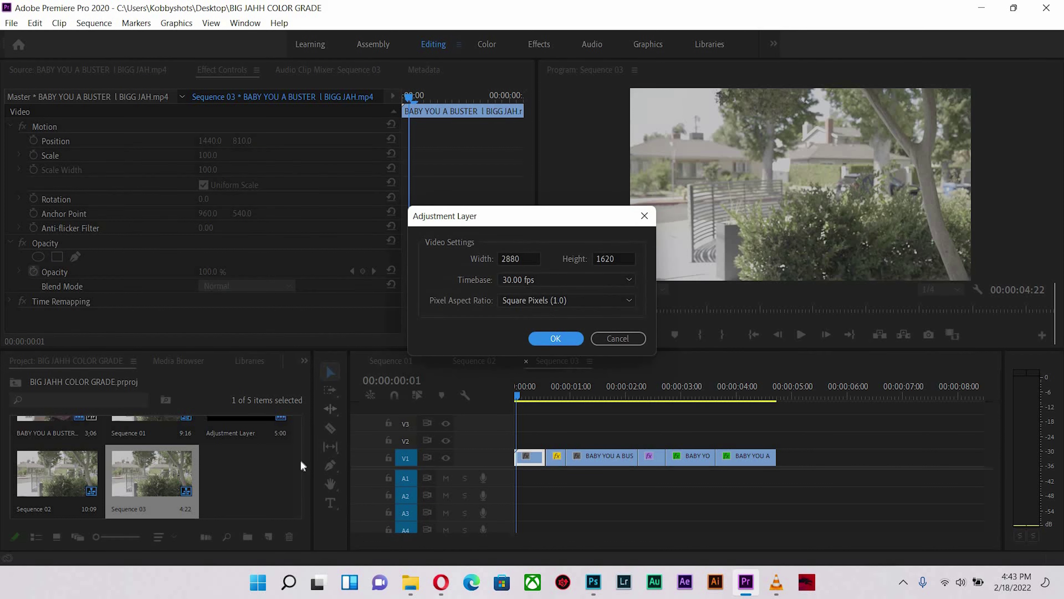
{"action": "left_click", "coordinate": [556, 337]}
{"action": "left_click_drag", "start_coordinate": [246, 473], "coordinate": [776, 439]}
{"action": "left_click_drag", "start_coordinate": [590, 400], "coordinate": [544, 398]}
{"action": "left_click", "coordinate": [553, 438]}
{"action": "left_click_drag", "start_coordinate": [553, 438], "coordinate": [553, 419]}
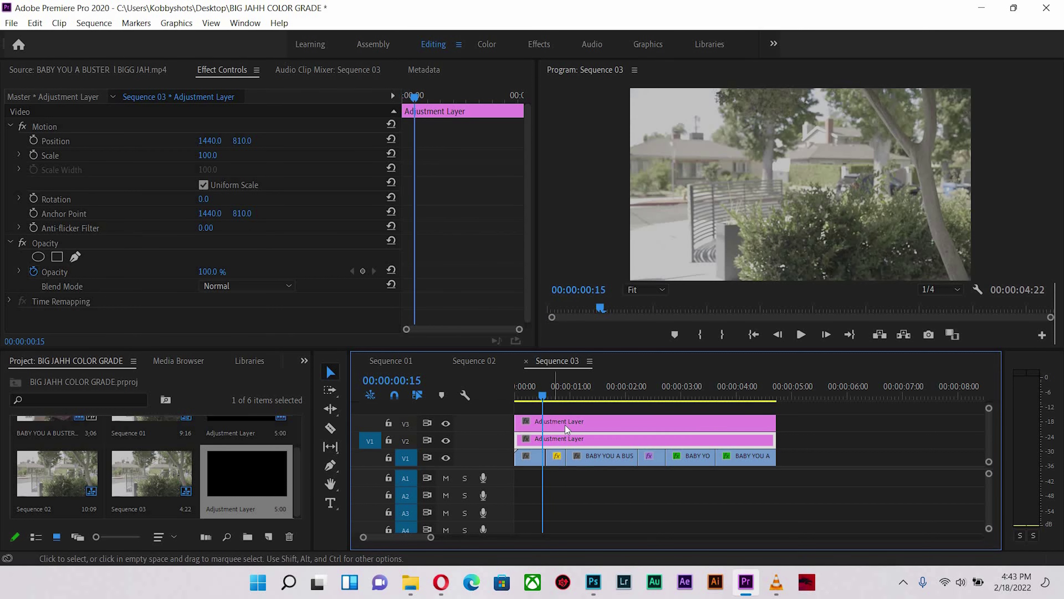
Step: Switch to the Color workspace and apply the creative look BA 1 to the adjustment layer on V2
{"action": "left_click", "coordinate": [555, 395]}
{"action": "key", "text": "space"}
{"action": "left_click", "coordinate": [527, 395]}
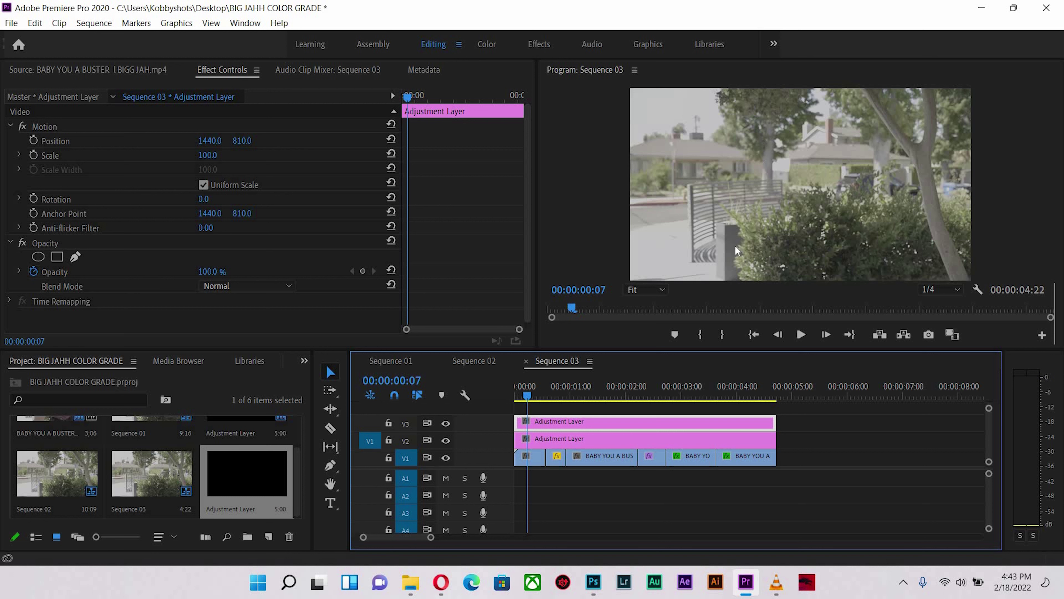
{"action": "left_click", "coordinate": [554, 440]}
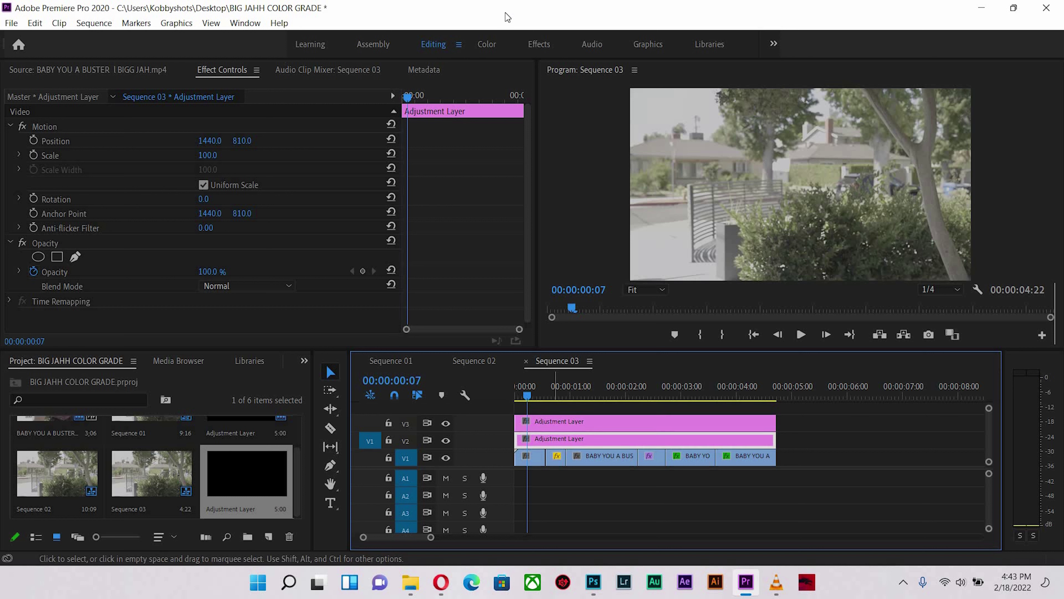
{"action": "left_click", "coordinate": [489, 47]}
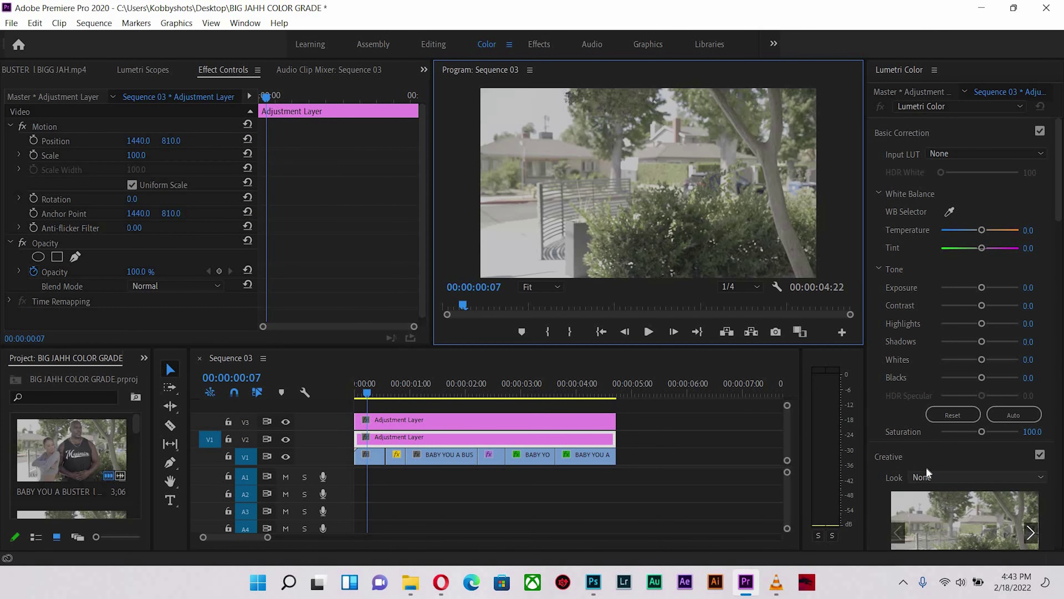
{"action": "left_click", "coordinate": [928, 479]}
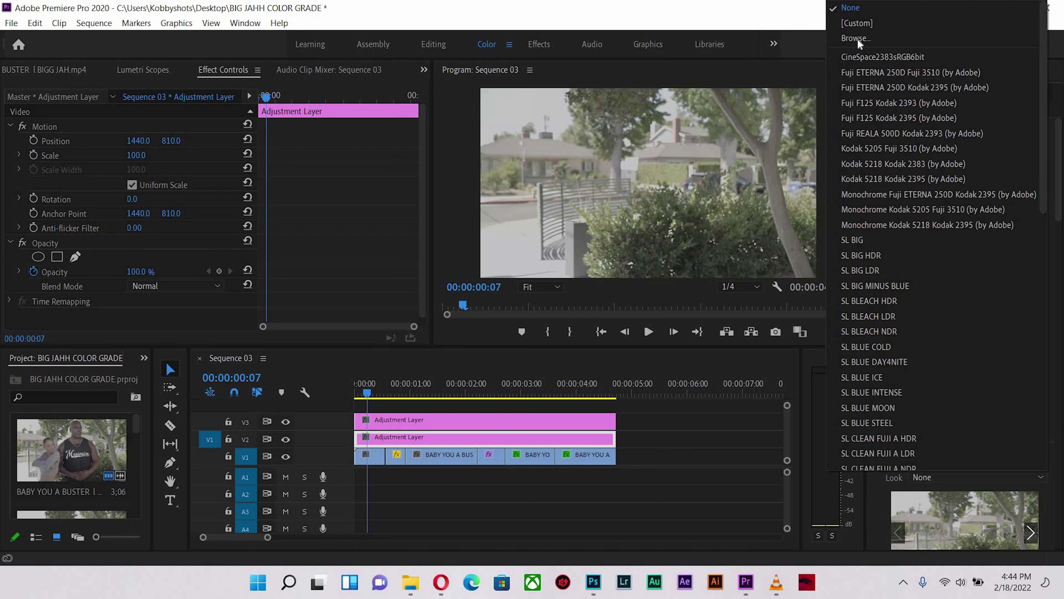
{"action": "key", "text": "Return"}
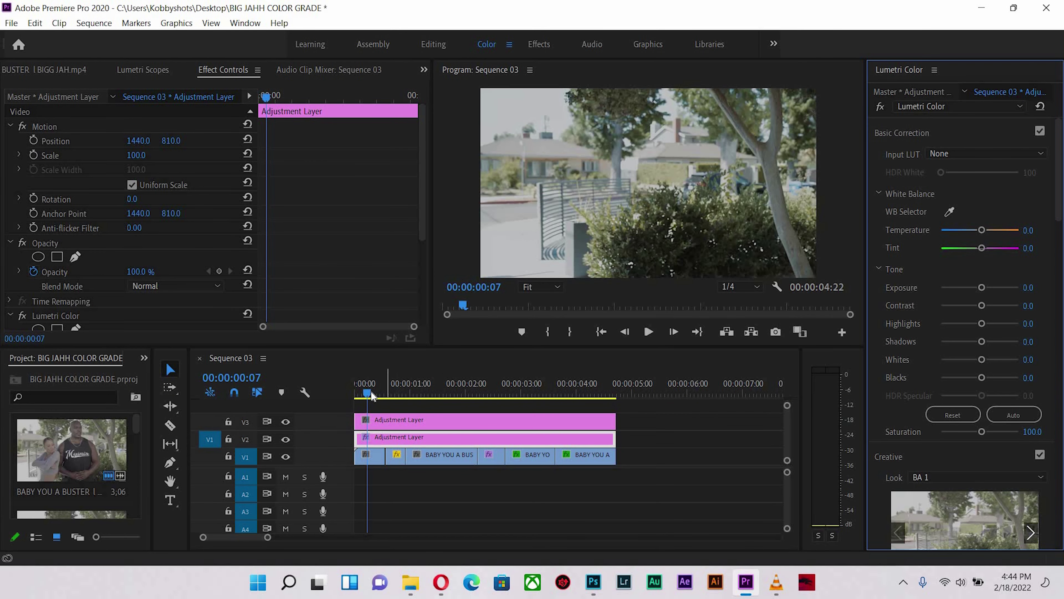
Step: Scrub through the sequence to review the BA 1 look on each clip
{"action": "left_click", "coordinate": [372, 394]}
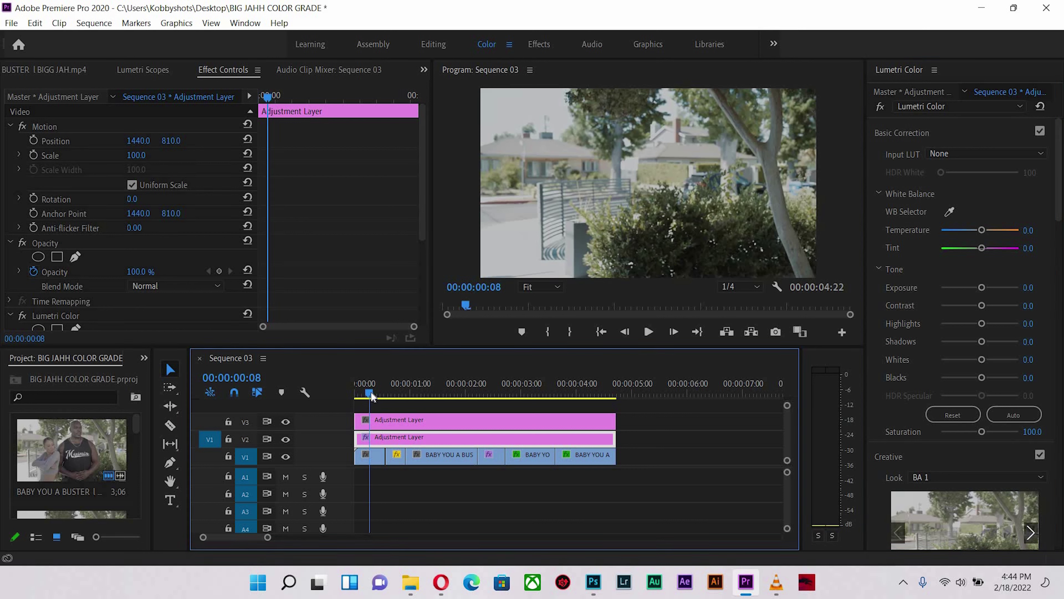
{"action": "left_click", "coordinate": [374, 394]}
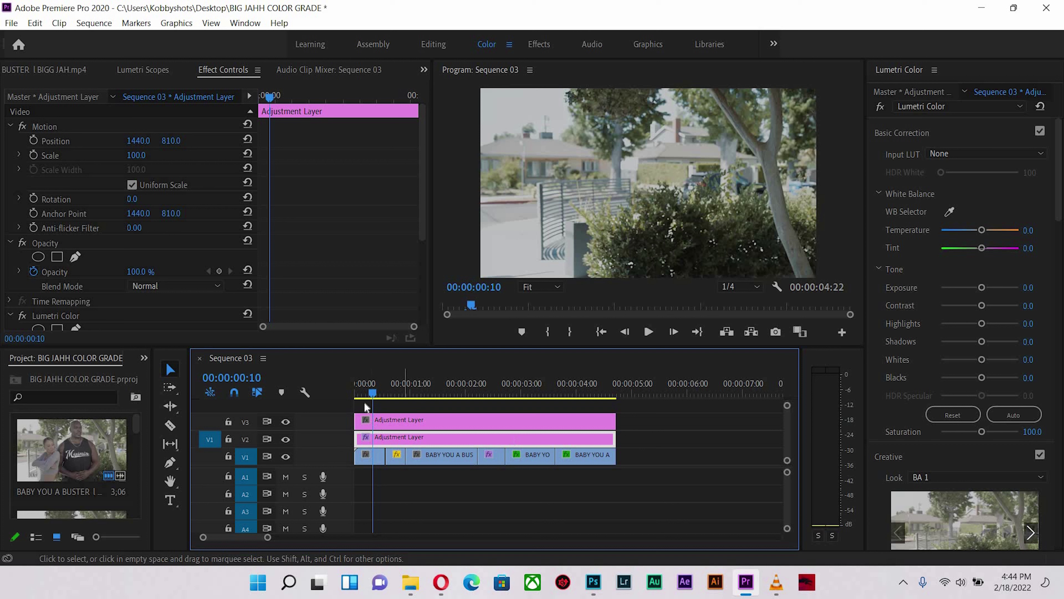
{"action": "left_click_drag", "start_coordinate": [372, 393], "coordinate": [537, 391]}
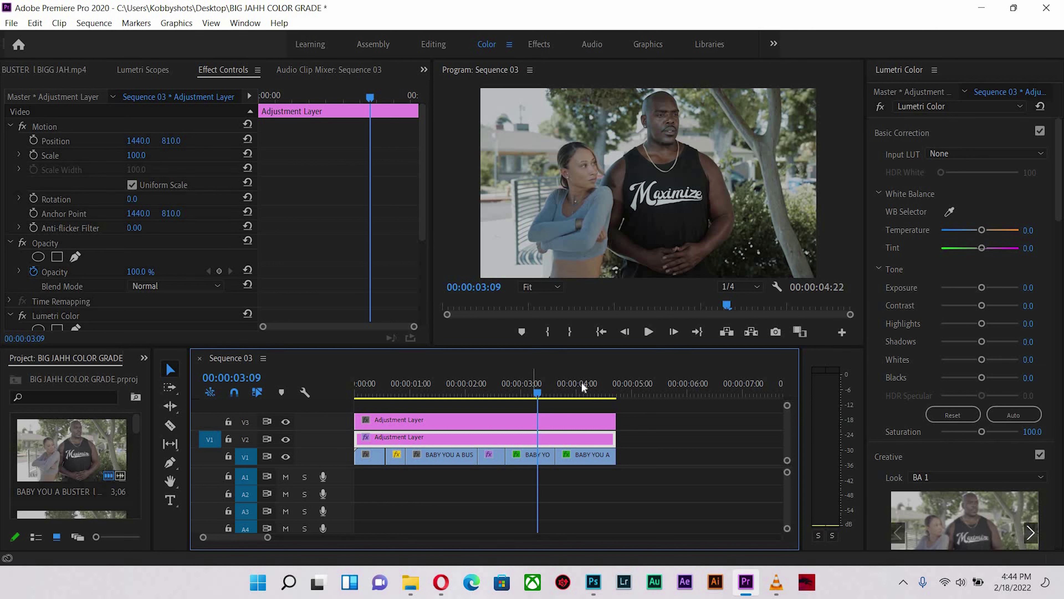
{"action": "left_click", "coordinate": [590, 385]}
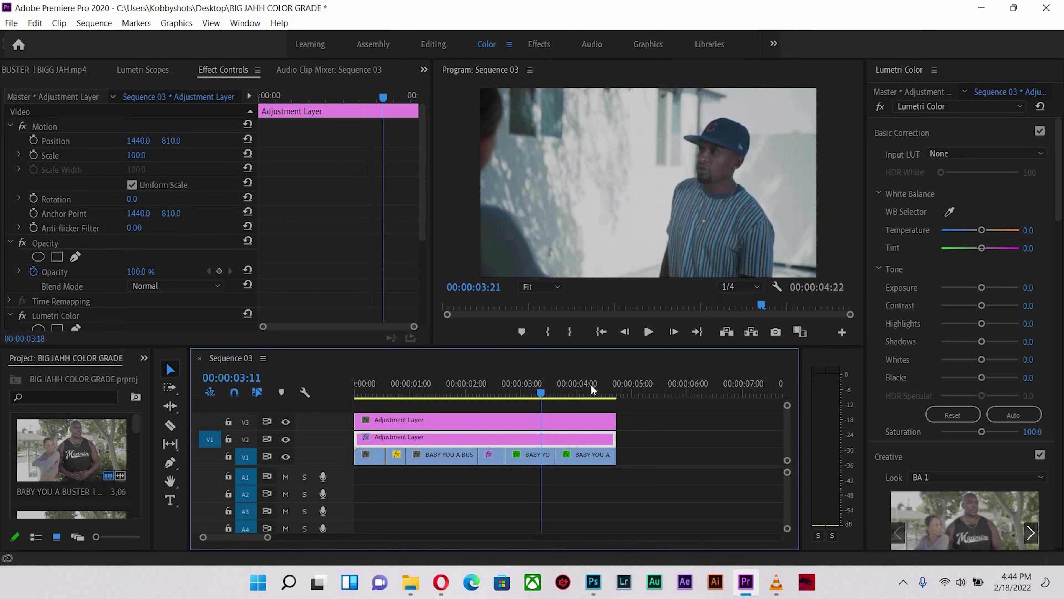
{"action": "left_click", "coordinate": [696, 157]}
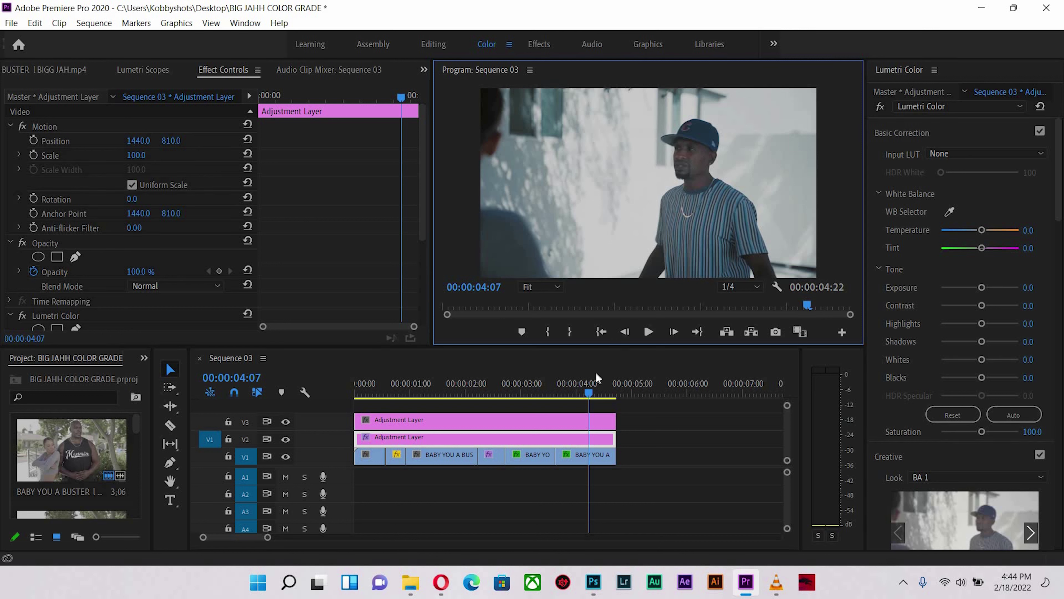
{"action": "left_click_drag", "start_coordinate": [588, 395], "coordinate": [574, 392]}
Step: Set the first V1 clip's Lumetri Shadows to 23.9, Highlights to -54.0 and Contrast to 45.1
{"action": "left_click_drag", "start_coordinate": [357, 370], "coordinate": [371, 440]}
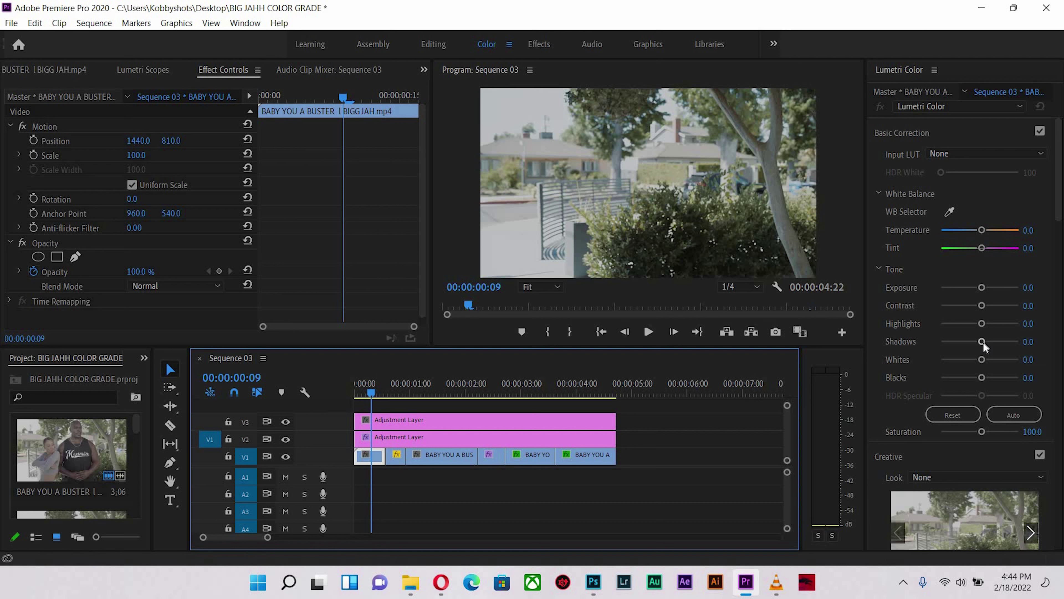
{"action": "left_click", "coordinate": [994, 342]}
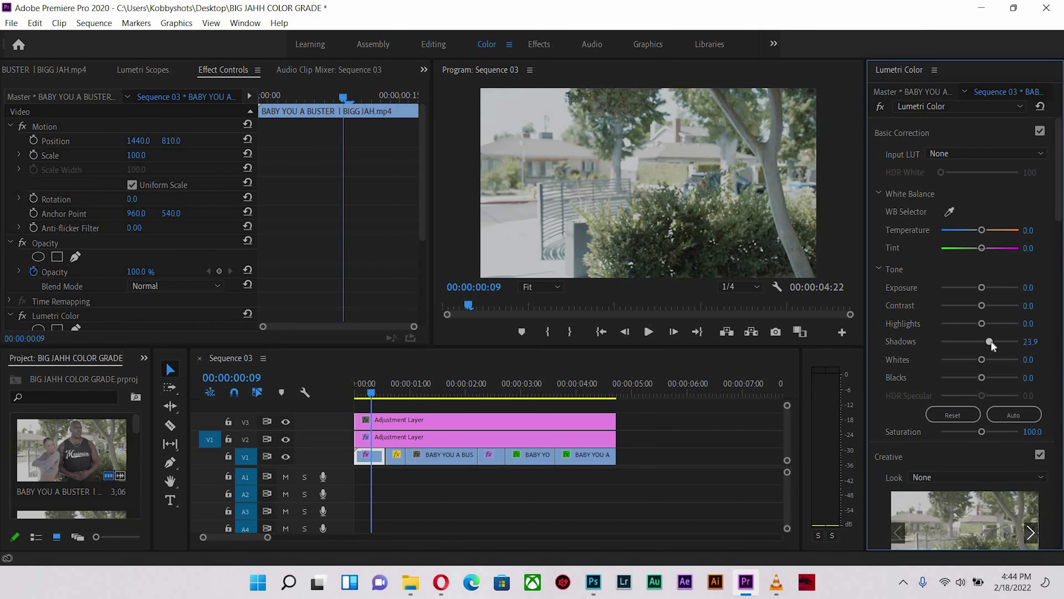
{"action": "left_click_drag", "start_coordinate": [981, 327], "coordinate": [996, 308]}
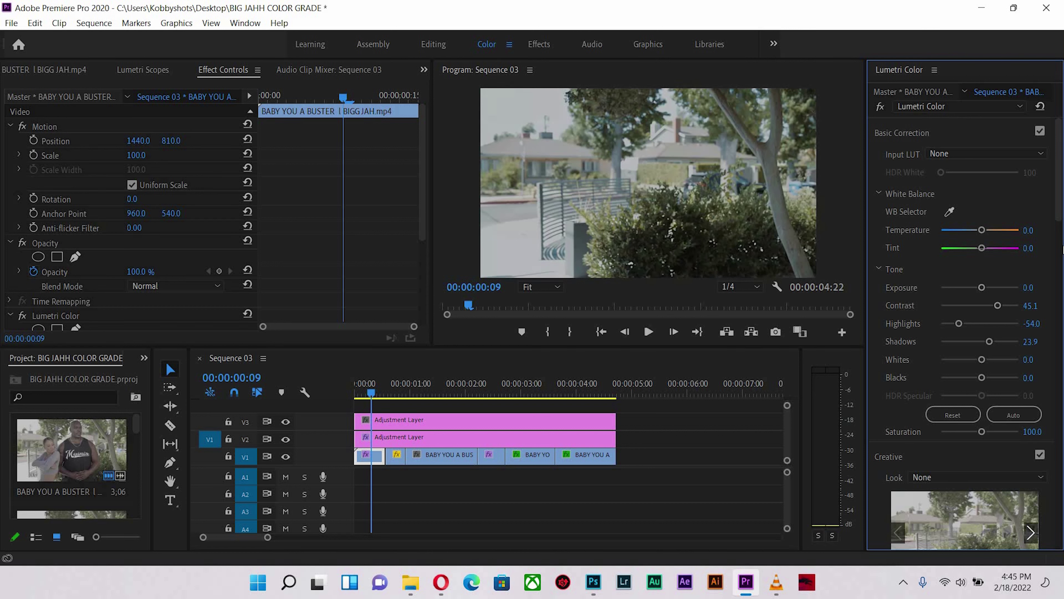
Step: Set the first clip's creative Saturation to 138.1 and Vibrance to 18.6
{"action": "scroll", "coordinate": [1060, 215], "scroll_direction": "down", "scroll_amount": 5}
{"action": "scroll", "coordinate": [1061, 268], "scroll_direction": "down", "scroll_amount": 5}
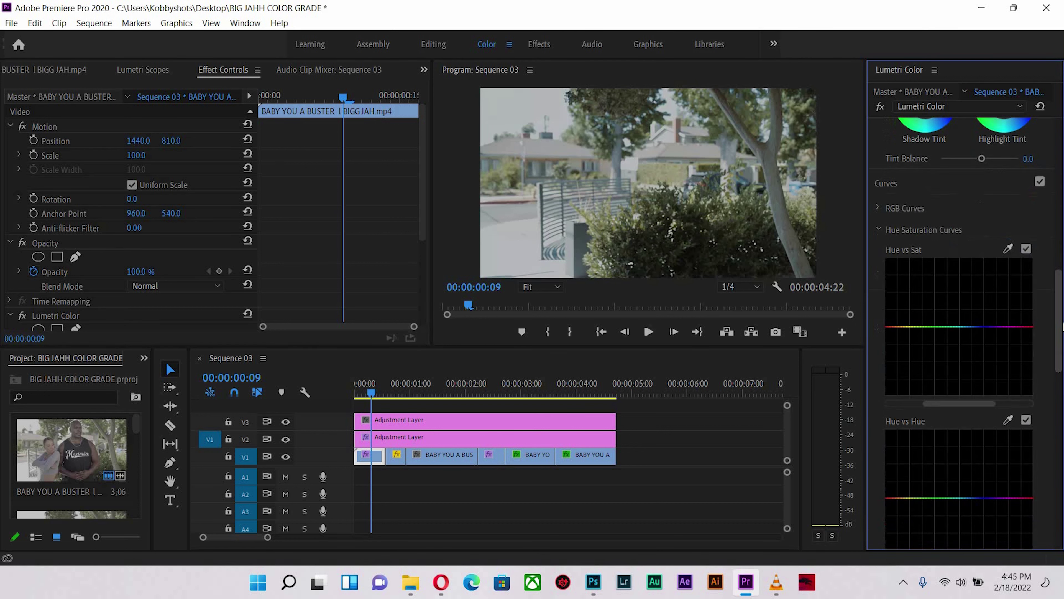
{"action": "scroll", "coordinate": [993, 349], "scroll_direction": "up", "scroll_amount": 5}
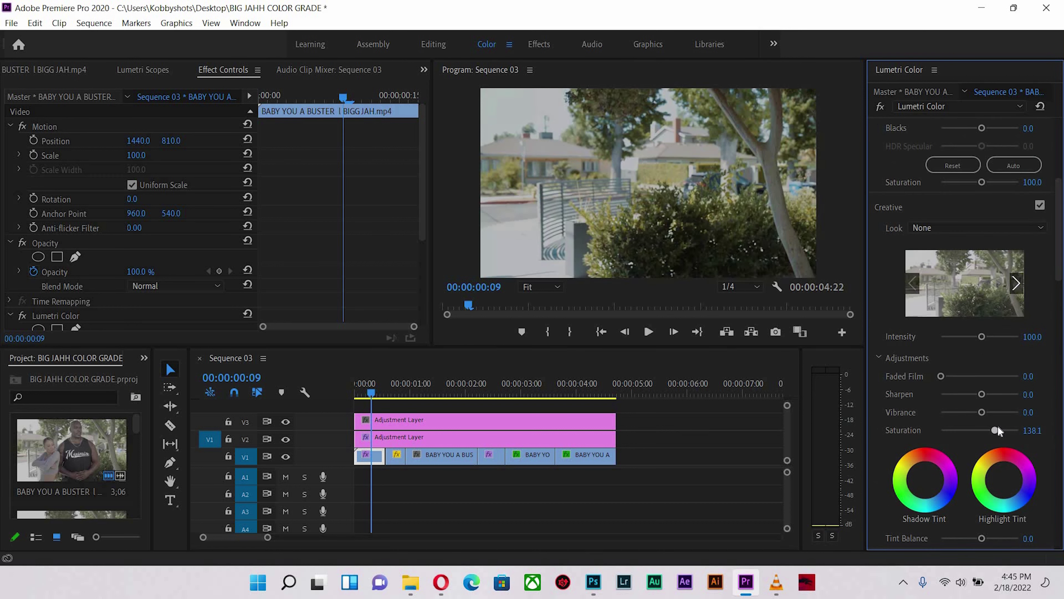
{"action": "left_click_drag", "start_coordinate": [994, 426], "coordinate": [989, 426]}
{"action": "left_click_drag", "start_coordinate": [985, 410], "coordinate": [987, 412]}
Step: Copy the first V1 clip's Lumetri Color effect and paste it onto the second V1 clip
{"action": "left_click", "coordinate": [395, 385]}
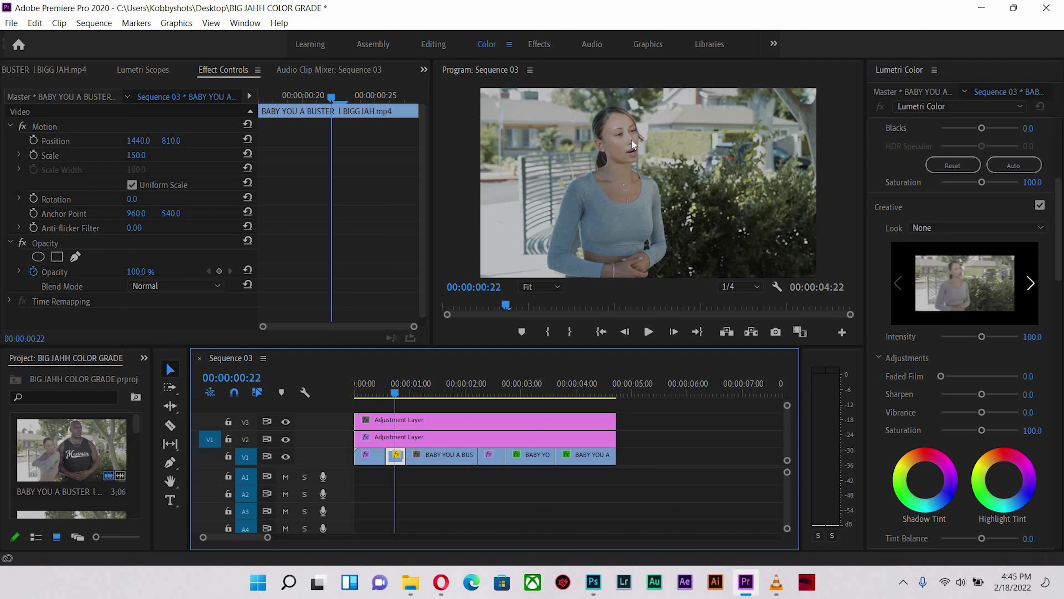
{"action": "left_click", "coordinate": [375, 458]}
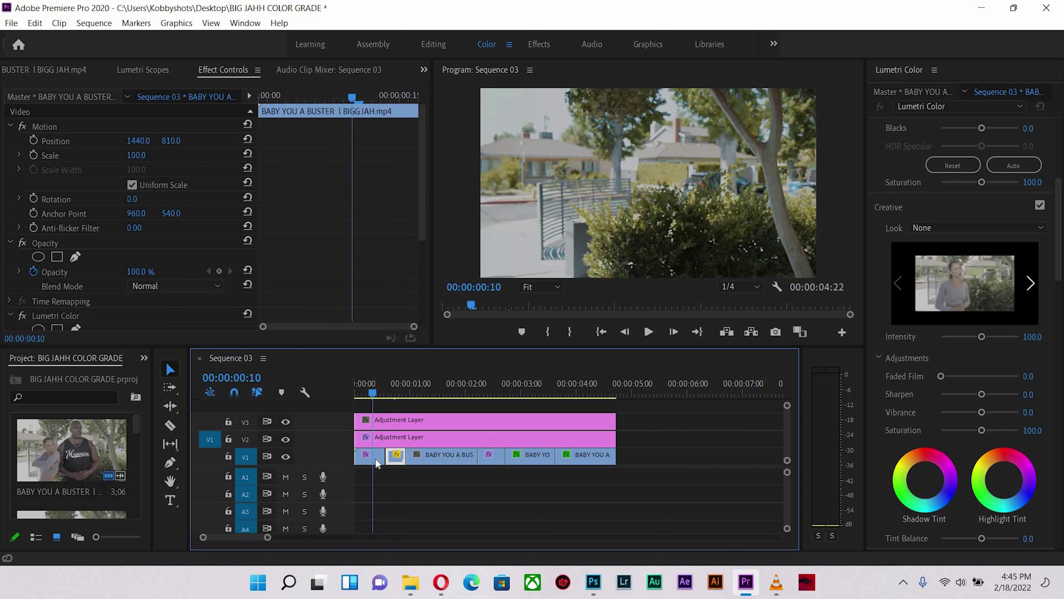
{"action": "left_click", "coordinate": [61, 319]}
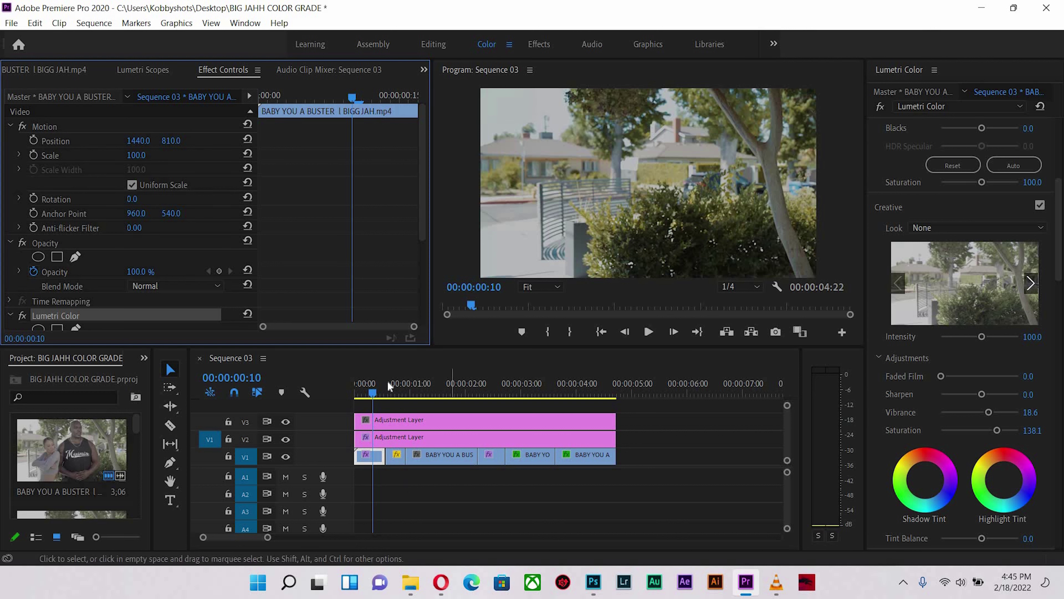
{"action": "left_click", "coordinate": [387, 390]}
{"action": "left_click_drag", "start_coordinate": [396, 396], "coordinate": [392, 403]}
{"action": "key", "text": "ctrl+alt+v"}
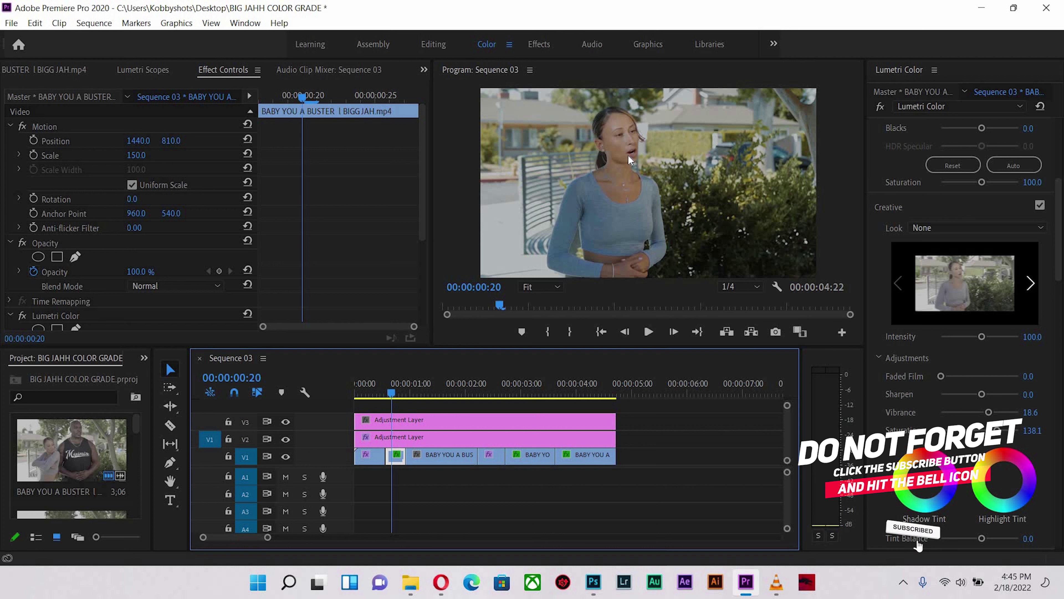
{"action": "left_click_drag", "start_coordinate": [399, 387], "coordinate": [396, 387]}
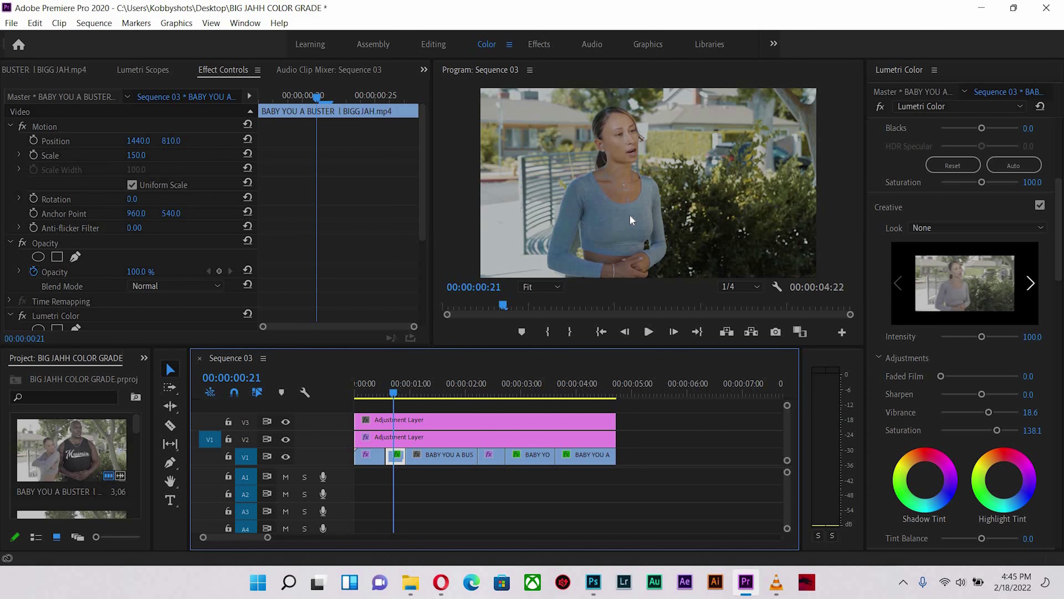
Step: Paste the copied Lumetri Color effect onto the third V1 clip and check it in an enlarged program preview
{"action": "left_click", "coordinate": [449, 390]}
{"action": "key", "text": "ctrl+v"}
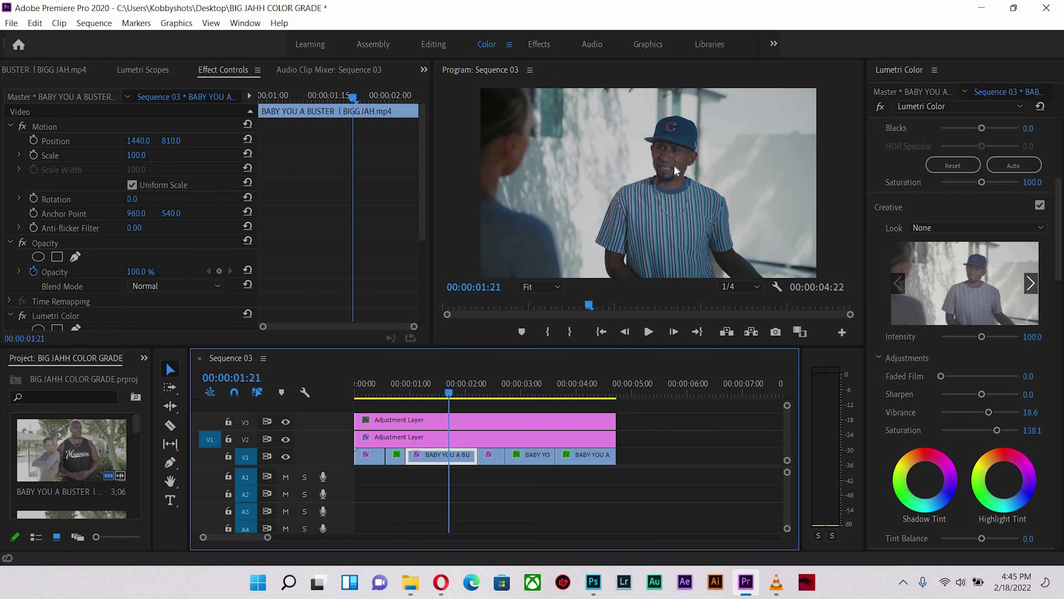
{"action": "left_click", "coordinate": [671, 162]}
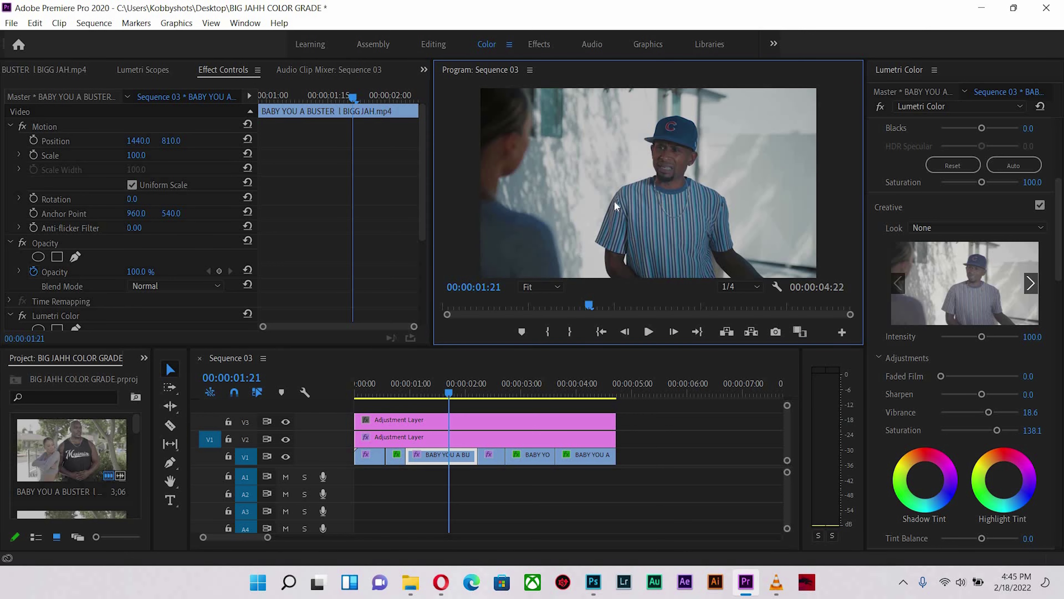
{"action": "key", "text": "grave"}
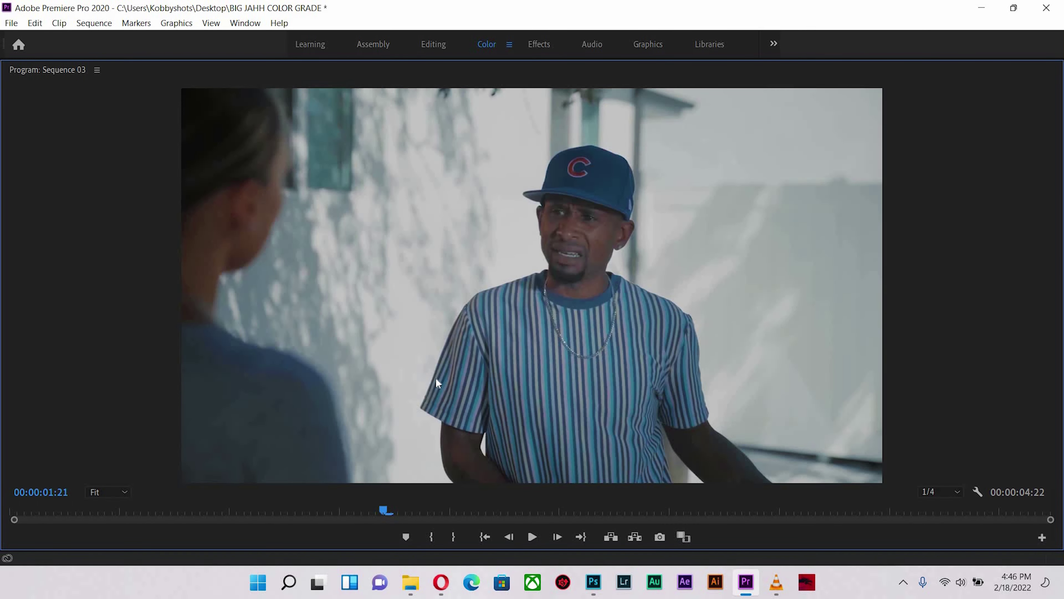
{"action": "key", "text": "grave"}
Step: Paste the copied Lumetri Color effect onto the fourth and fifth V1 clips
{"action": "left_click", "coordinate": [473, 472]}
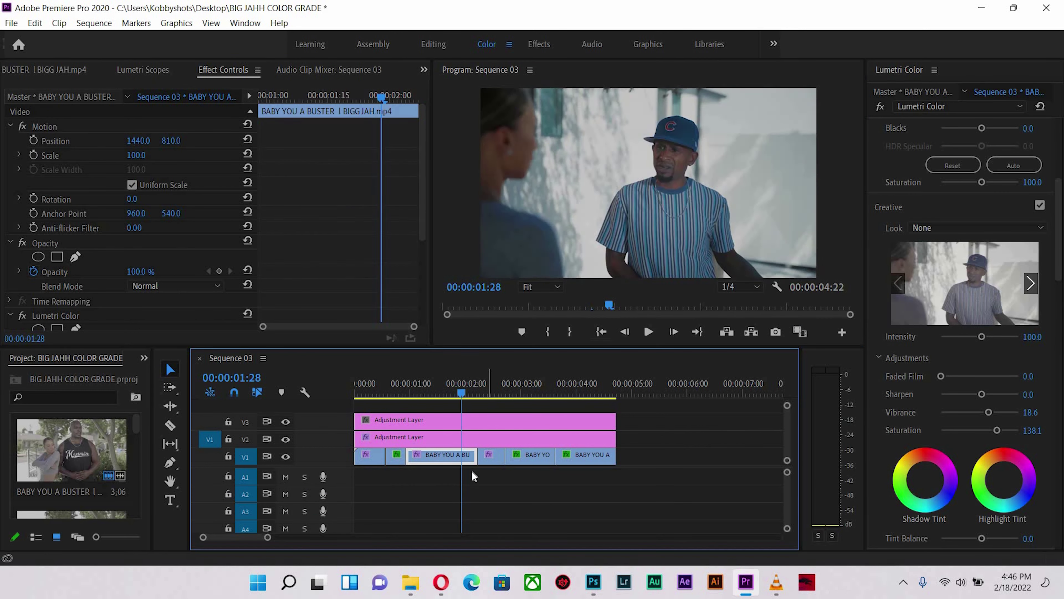
{"action": "left_click", "coordinate": [490, 457]}
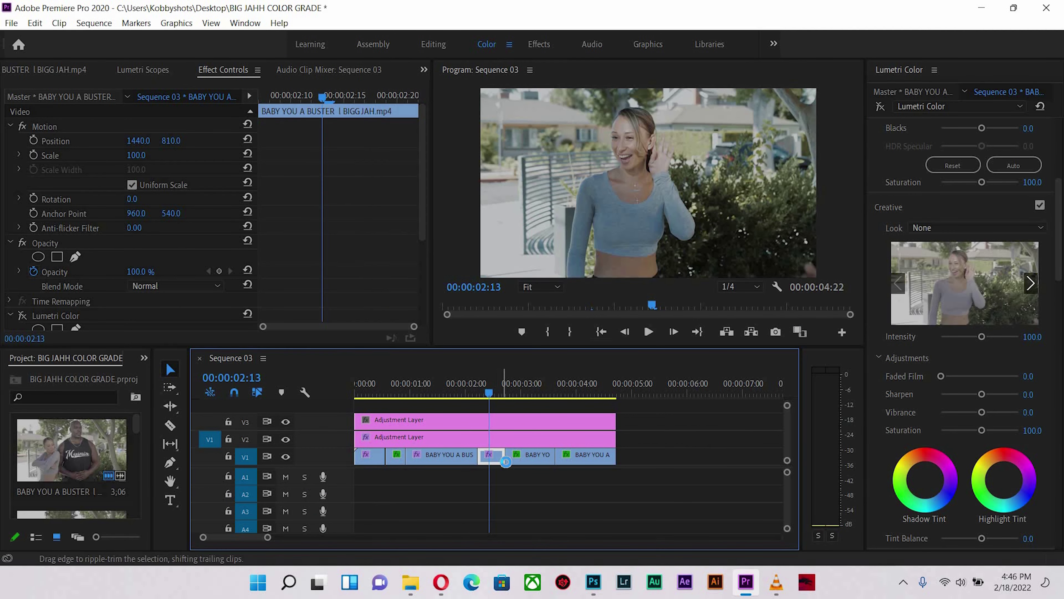
{"action": "left_click", "coordinate": [399, 380]}
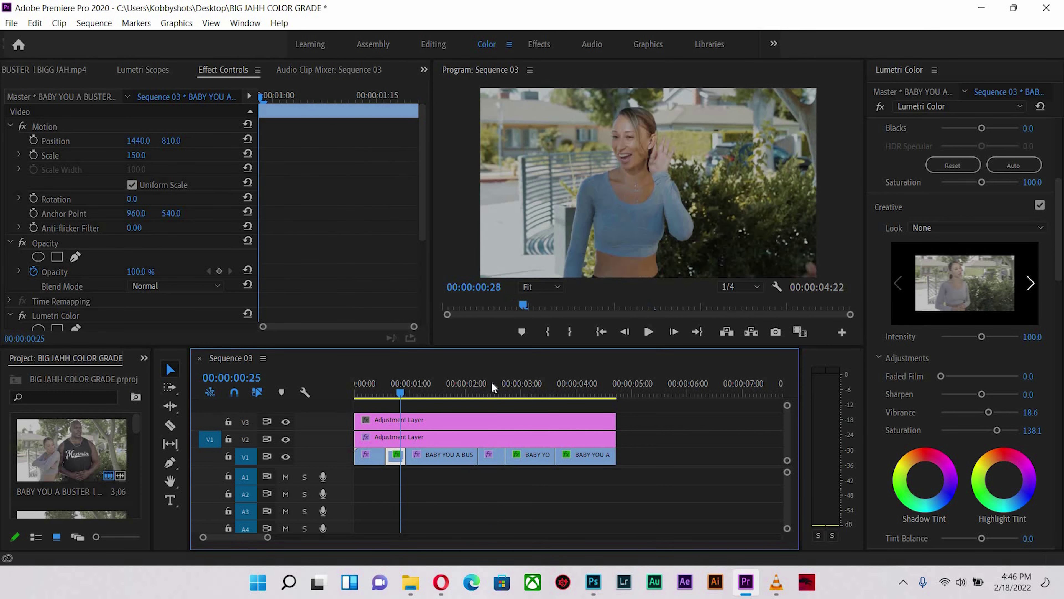
{"action": "left_click", "coordinate": [493, 380]}
{"action": "left_click", "coordinate": [521, 380]}
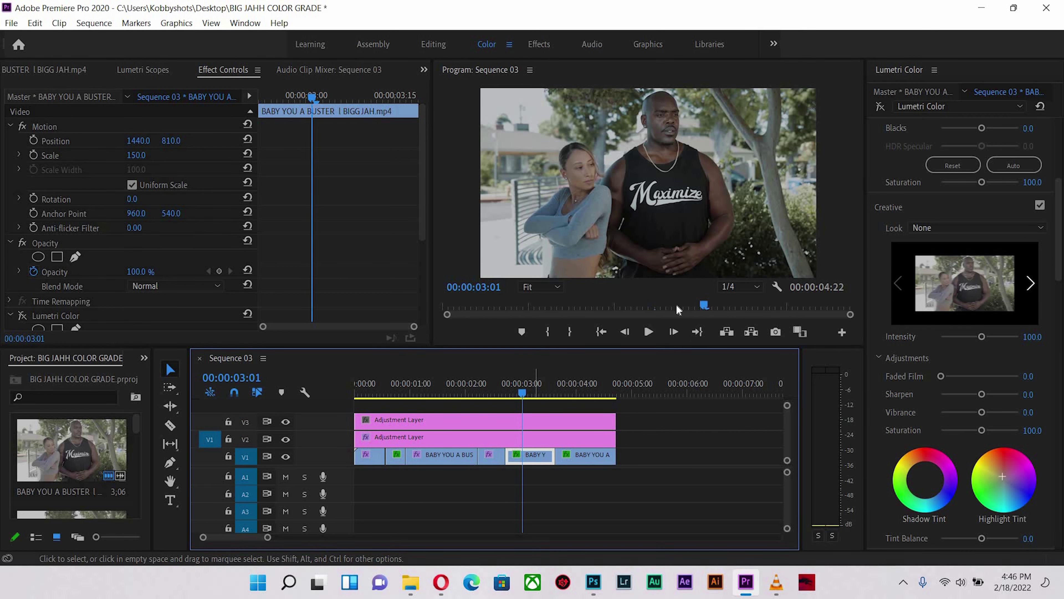
Step: Compare the grades of the third and fifth V1 clips, examining the fifth in an enlarged program preview
{"action": "left_click", "coordinate": [681, 192]}
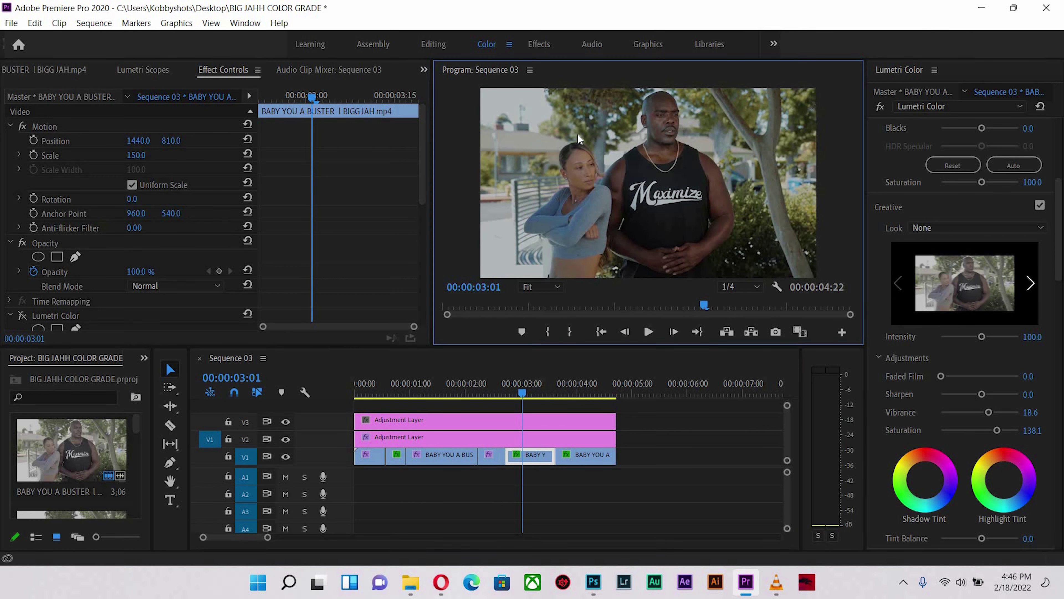
{"action": "key", "text": "grave"}
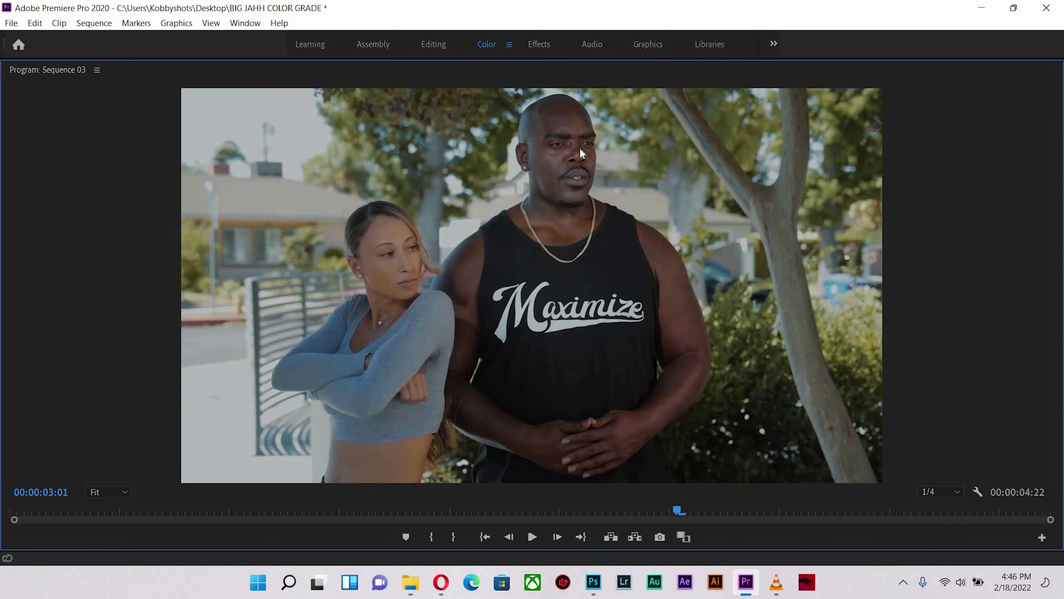
{"action": "key", "text": "grave"}
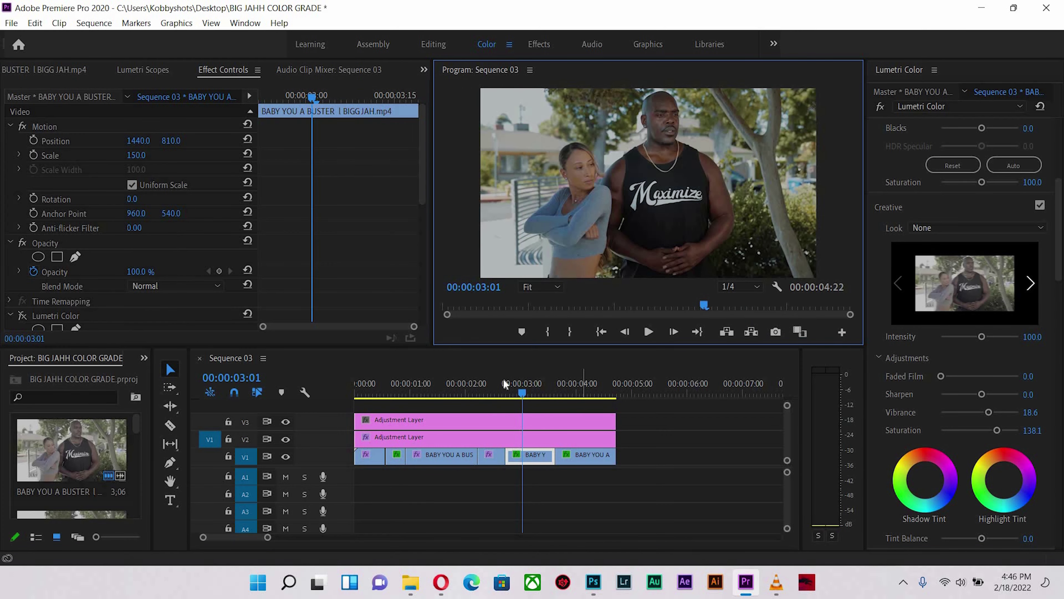
{"action": "left_click", "coordinate": [572, 389]}
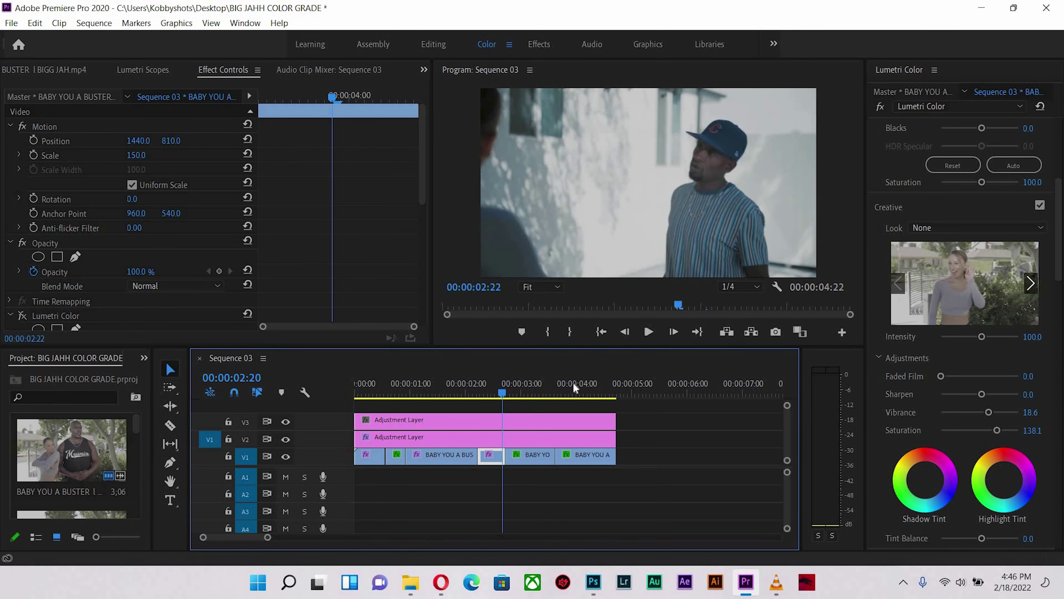
{"action": "left_click_drag", "start_coordinate": [435, 385], "coordinate": [439, 385]}
{"action": "left_click", "coordinate": [530, 380]}
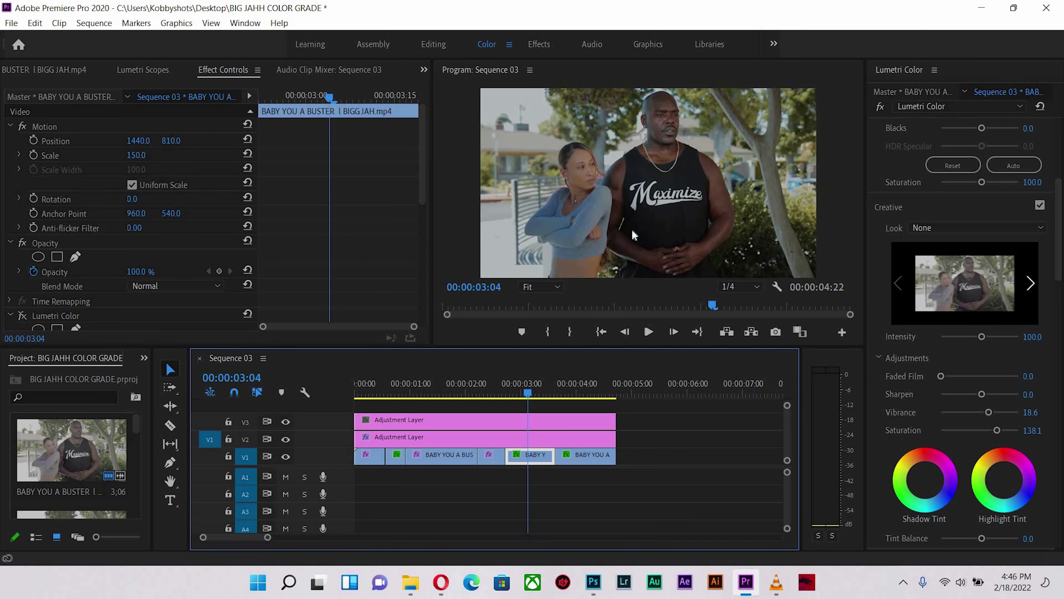
{"action": "key", "text": "grave"}
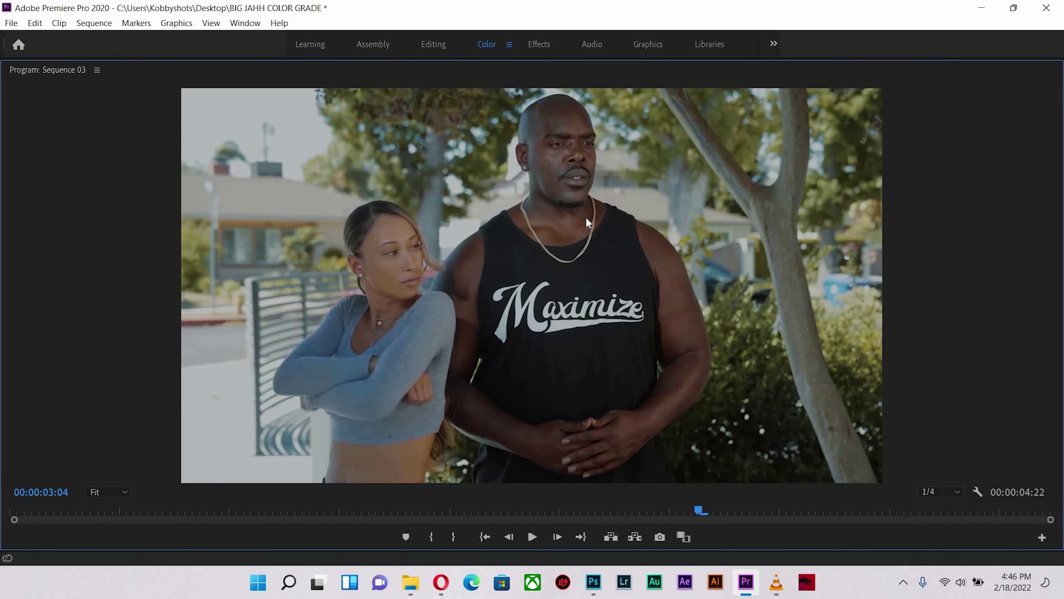
{"action": "key", "text": "grave"}
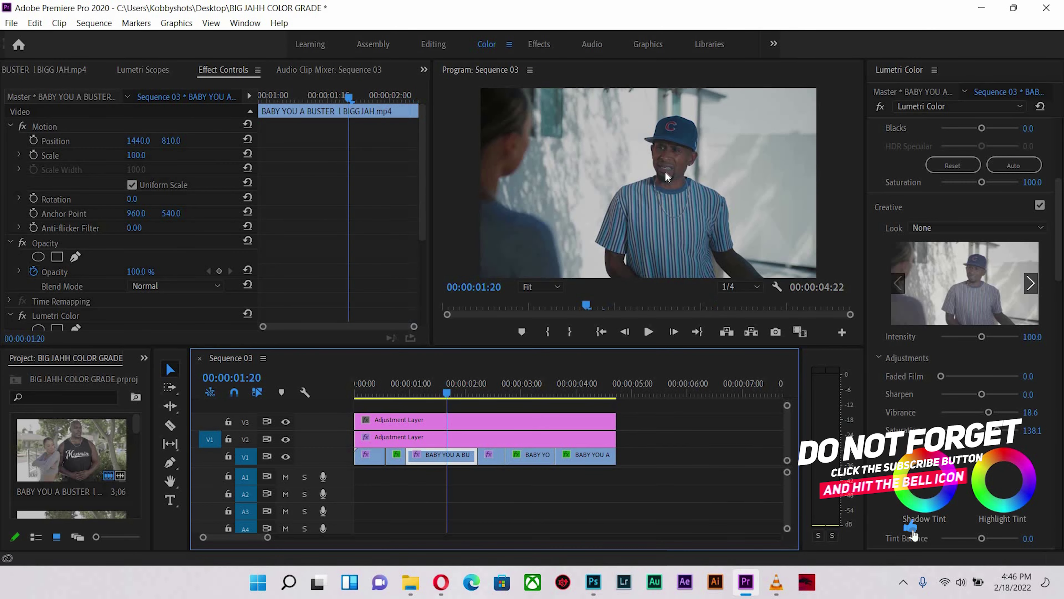
{"action": "left_click", "coordinate": [527, 386]}
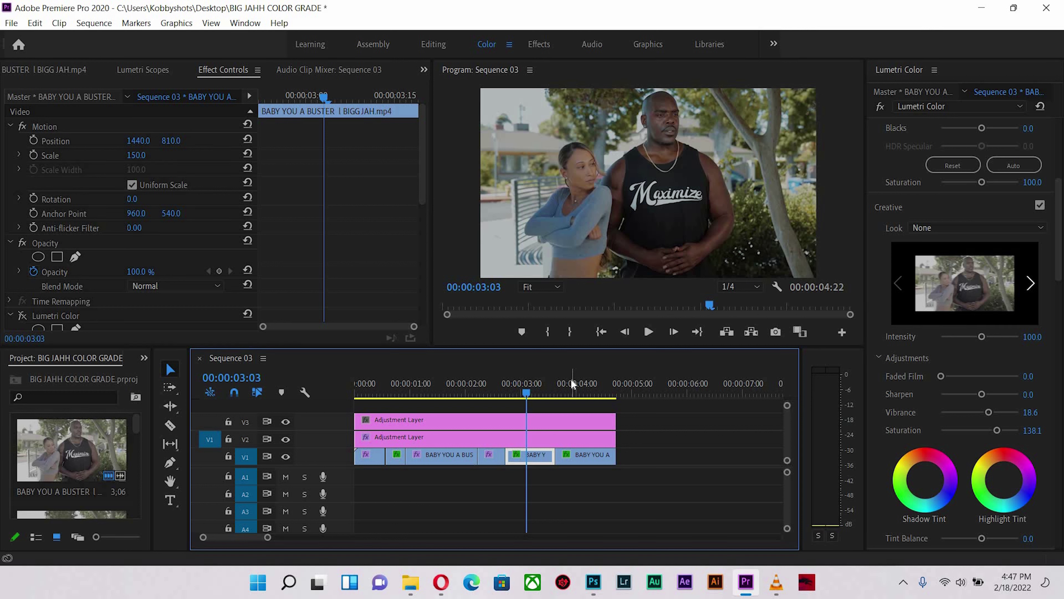
Step: Apply the same Lumetri Color correction to the last V1 clip and select the effect
{"action": "left_click", "coordinate": [582, 381]}
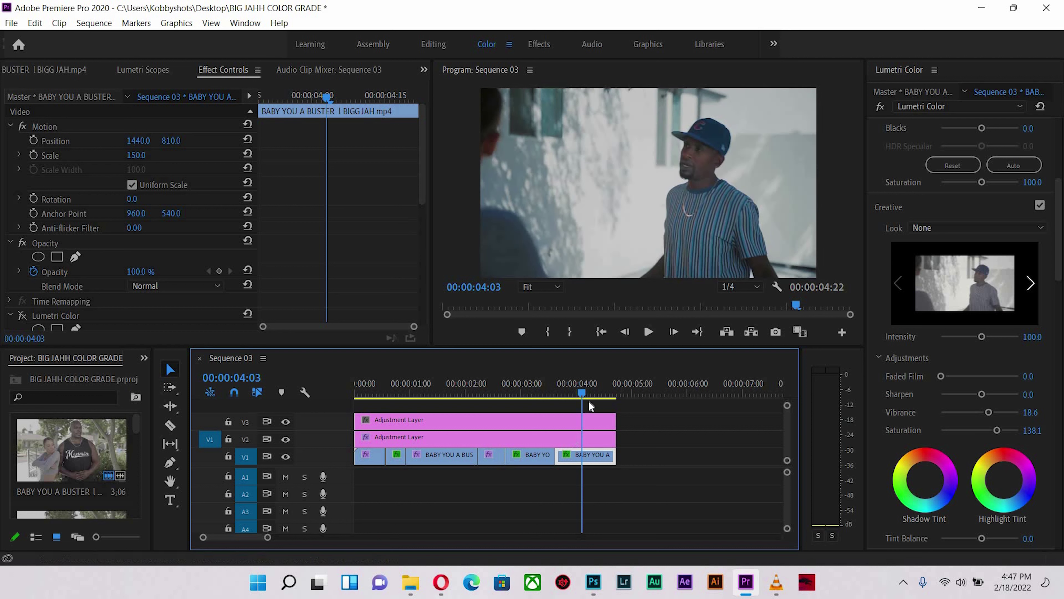
{"action": "left_click", "coordinate": [71, 318]}
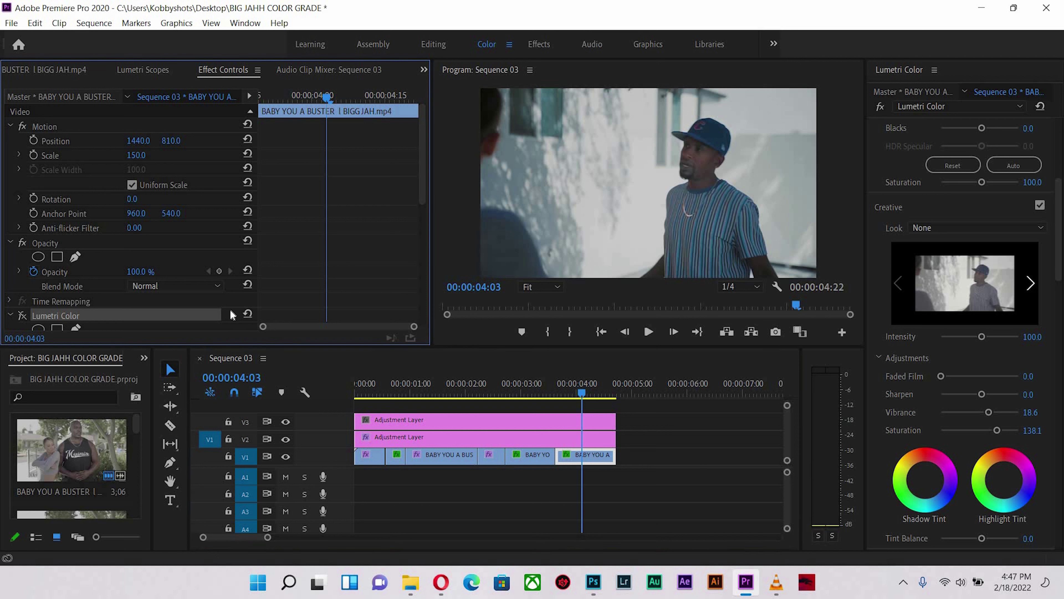
{"action": "key", "text": "Up"}
{"action": "key", "text": "Up"}
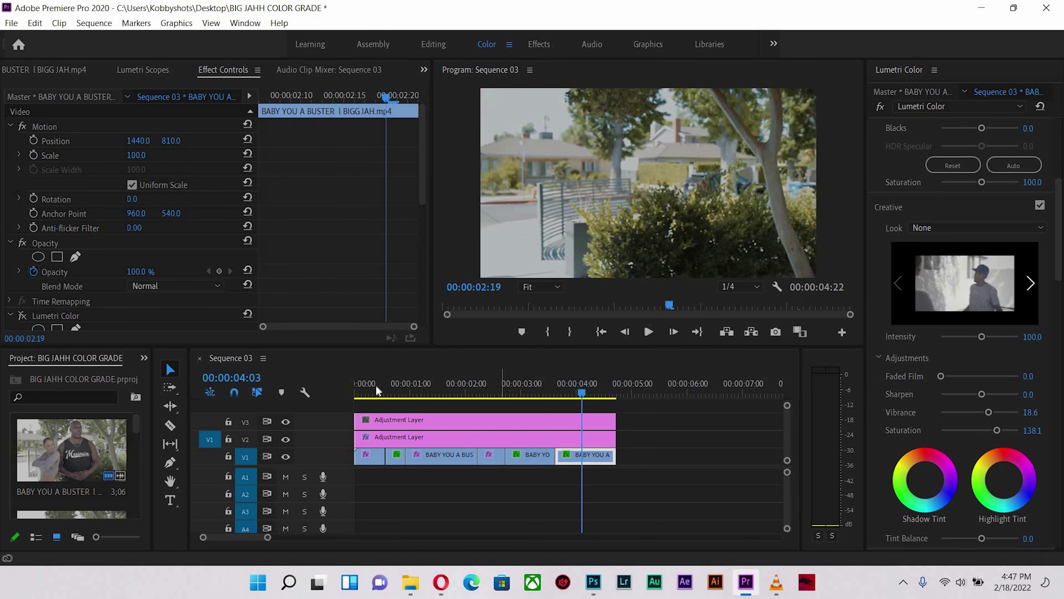
Step: Scrub between the first two V1 clips to compare their grades
{"action": "left_click", "coordinate": [372, 386]}
{"action": "left_click_drag", "start_coordinate": [387, 389], "coordinate": [378, 390]}
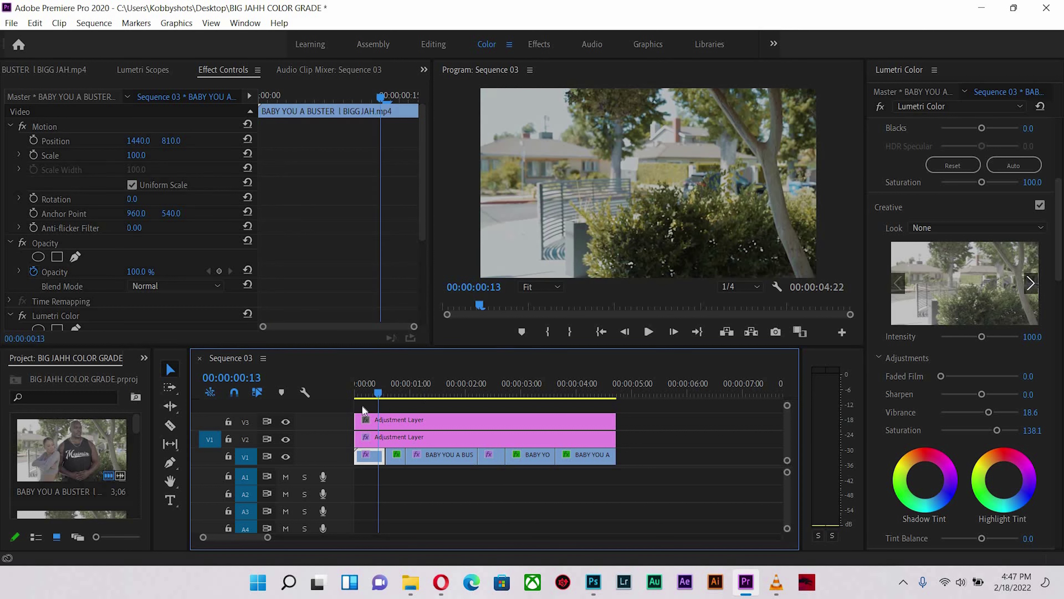
{"action": "left_click", "coordinate": [386, 391]}
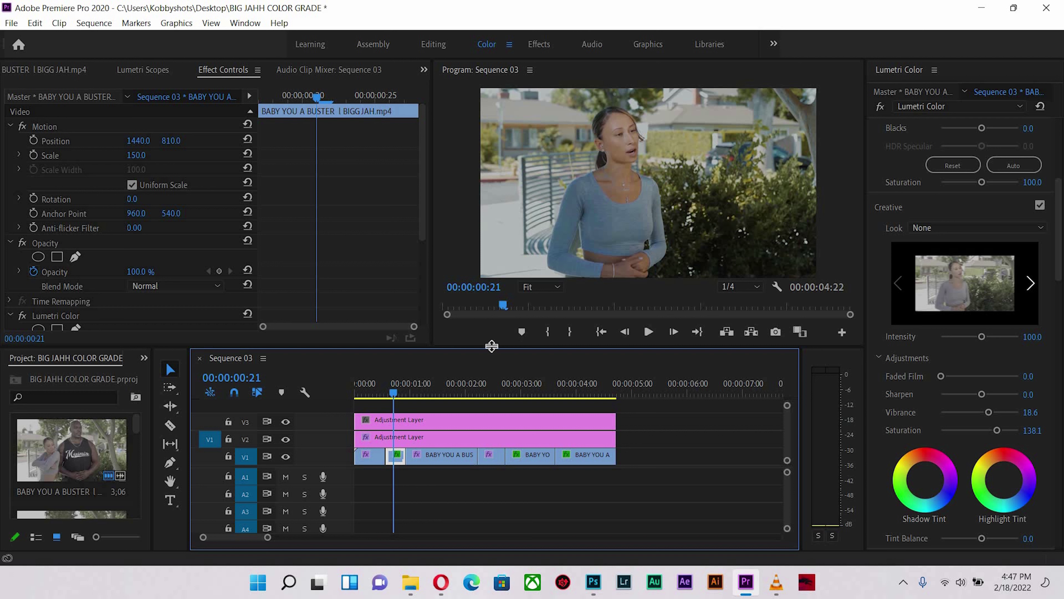
{"action": "left_click_drag", "start_coordinate": [428, 394], "coordinate": [372, 390]}
{"action": "left_click", "coordinate": [372, 389]}
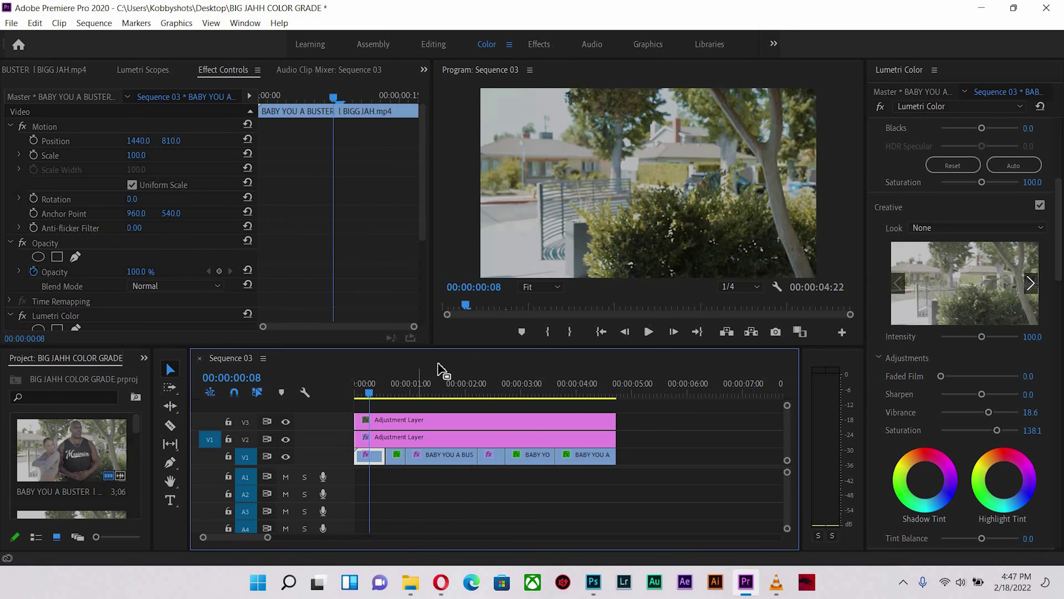
{"action": "left_click", "coordinate": [395, 384]}
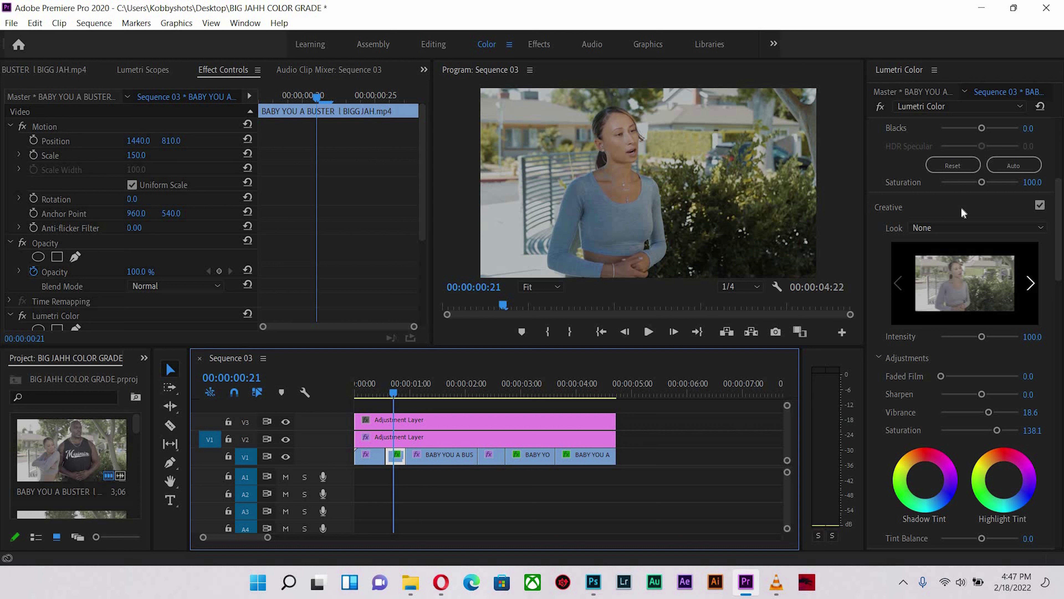
Step: Sample the bush in the second V1 clip for the Hue vs Hue curve and lower its point to make the foliage greener
{"action": "left_click_drag", "start_coordinate": [1059, 230], "coordinate": [1057, 308]}
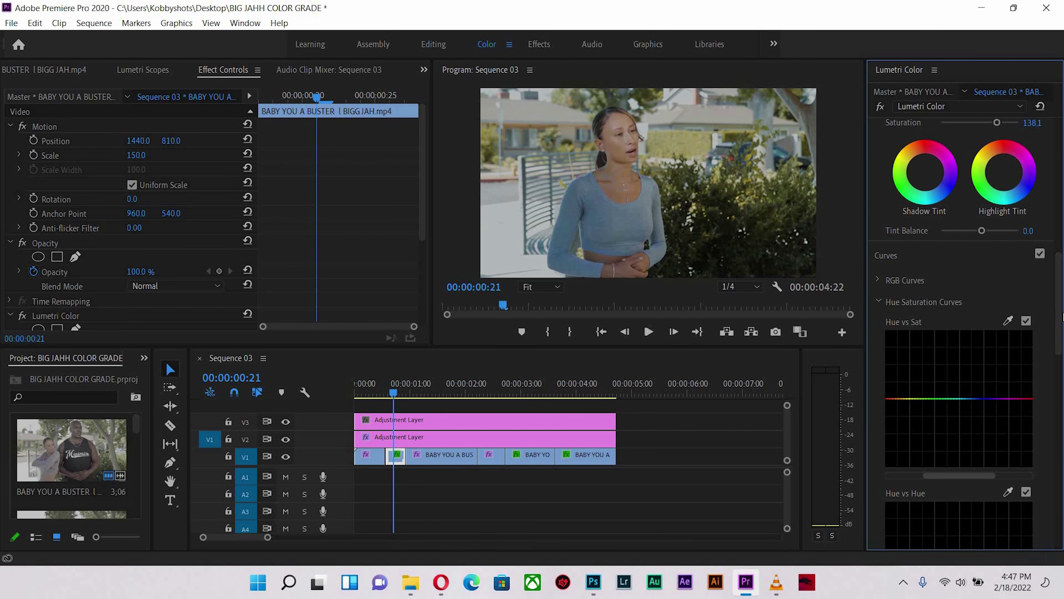
{"action": "scroll", "coordinate": [1009, 350], "scroll_direction": "down", "scroll_amount": 5}
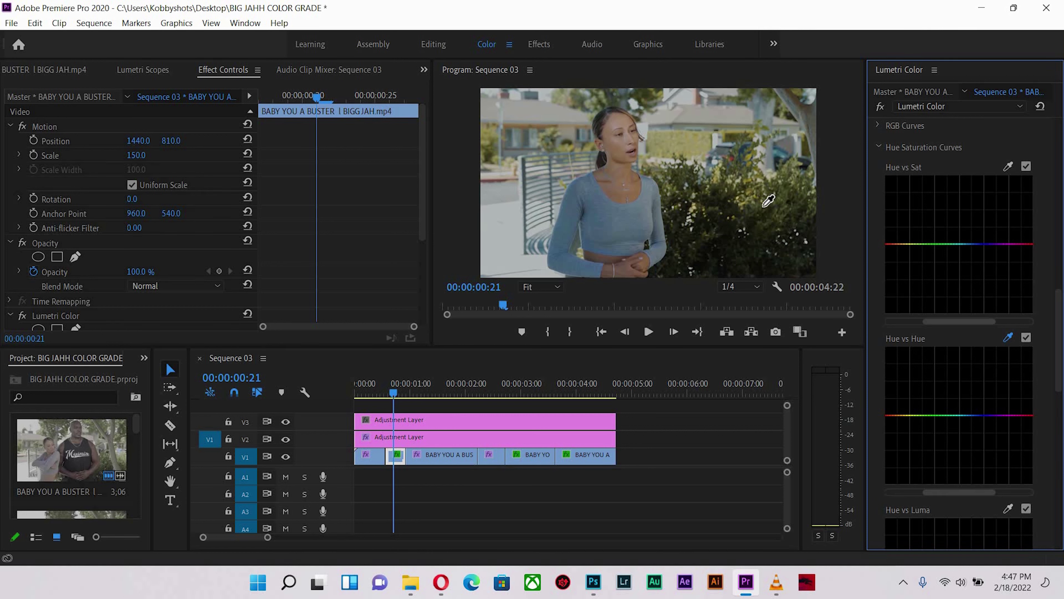
{"action": "left_click", "coordinate": [764, 217]}
{"action": "mouse_move", "coordinate": [918, 415]}
{"action": "left_mouse_down"}
{"action": "mouse_move", "coordinate": [911, 392]}
{"action": "mouse_move", "coordinate": [911, 402]}
{"action": "left_mouse_up"}
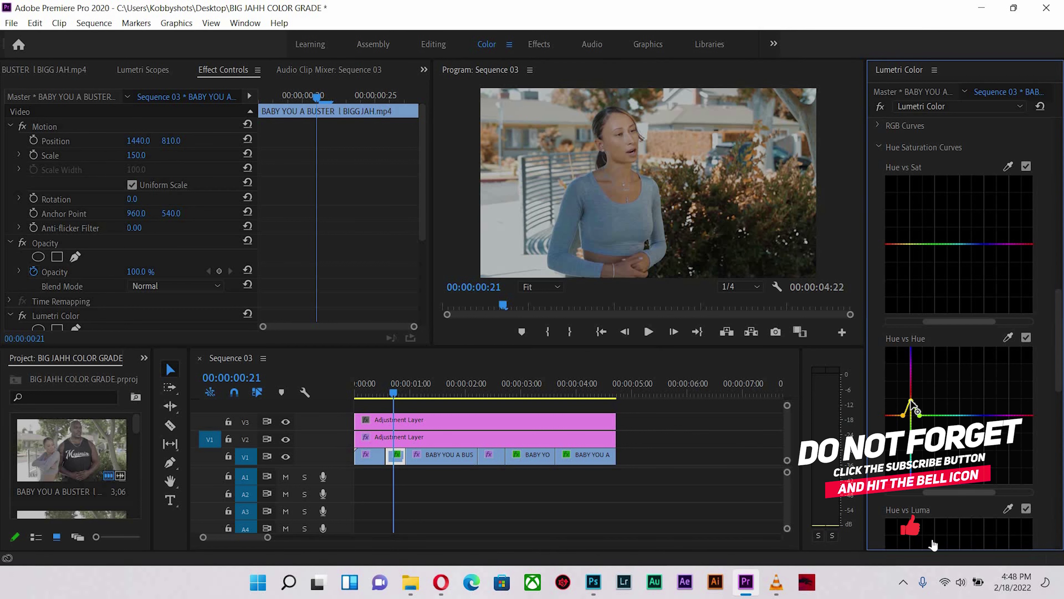
{"action": "left_click_drag", "start_coordinate": [911, 403], "coordinate": [911, 425]}
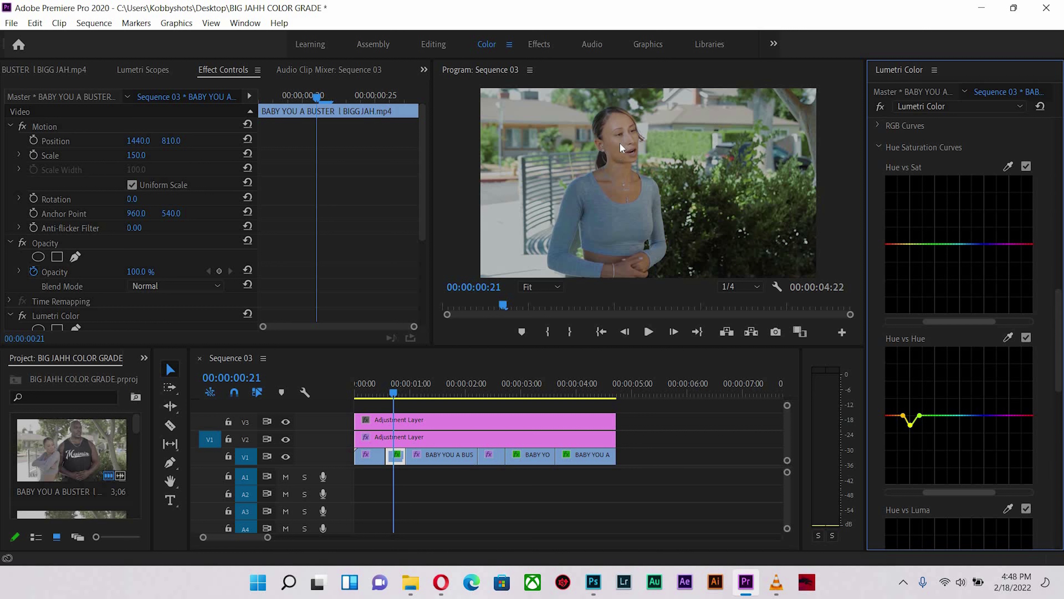
{"action": "left_click", "coordinate": [1025, 338]}
{"action": "left_click", "coordinate": [1032, 340]}
{"action": "left_click", "coordinate": [1032, 341]}
Step: Sample the bush for the Hue vs Sat curve, raise its point to boost the foliage saturation, and slightly ease the Hue vs Hue dip
{"action": "left_click", "coordinate": [1007, 168]}
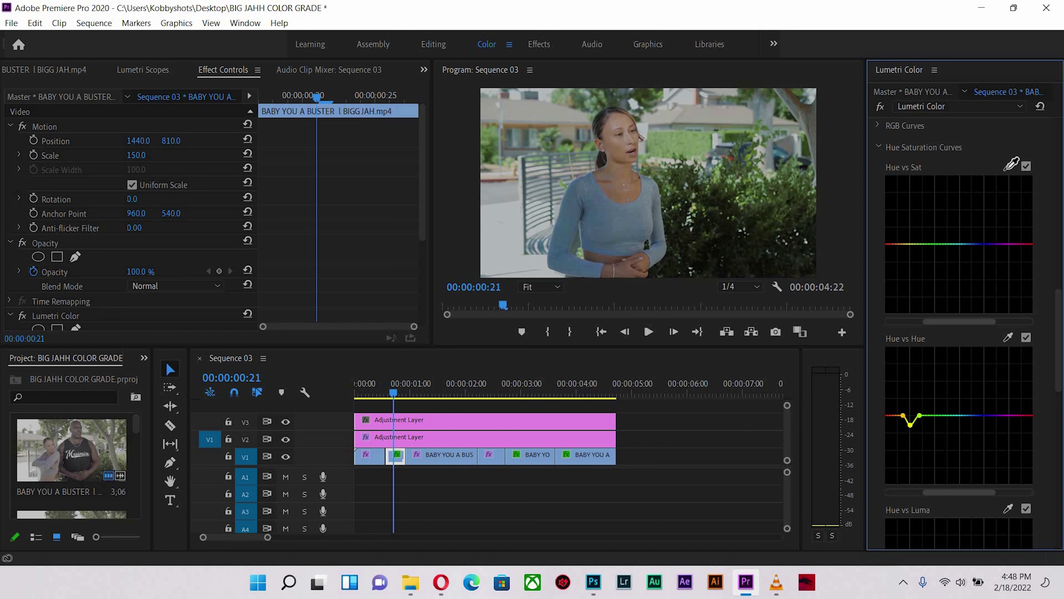
{"action": "left_click", "coordinate": [756, 205]}
{"action": "mouse_move", "coordinate": [910, 247]}
{"action": "left_mouse_down"}
{"action": "mouse_move", "coordinate": [906, 224]}
{"action": "mouse_move", "coordinate": [913, 234]}
{"action": "left_mouse_up"}
{"action": "left_click_drag", "start_coordinate": [910, 425], "coordinate": [907, 421]}
Step: Shift the second V1 clip's midtones color wheel slightly toward cyan-green and its highlights color wheel toward yellow
{"action": "left_click_drag", "start_coordinate": [1054, 346], "coordinate": [1054, 424]}
{"action": "scroll", "coordinate": [1053, 425], "scroll_direction": "down", "scroll_amount": 7}
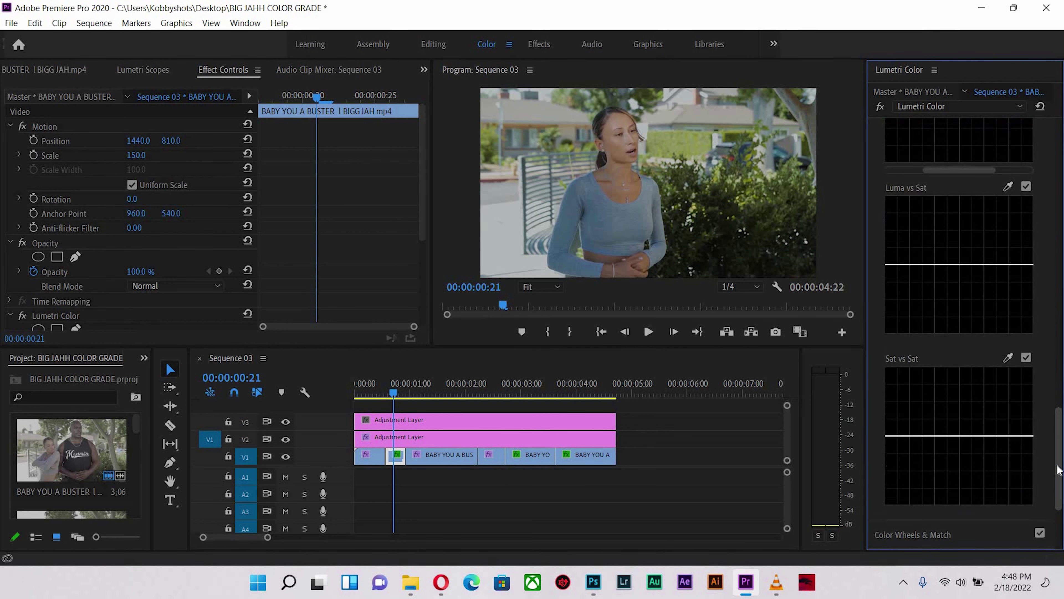
{"action": "left_click", "coordinate": [891, 377]}
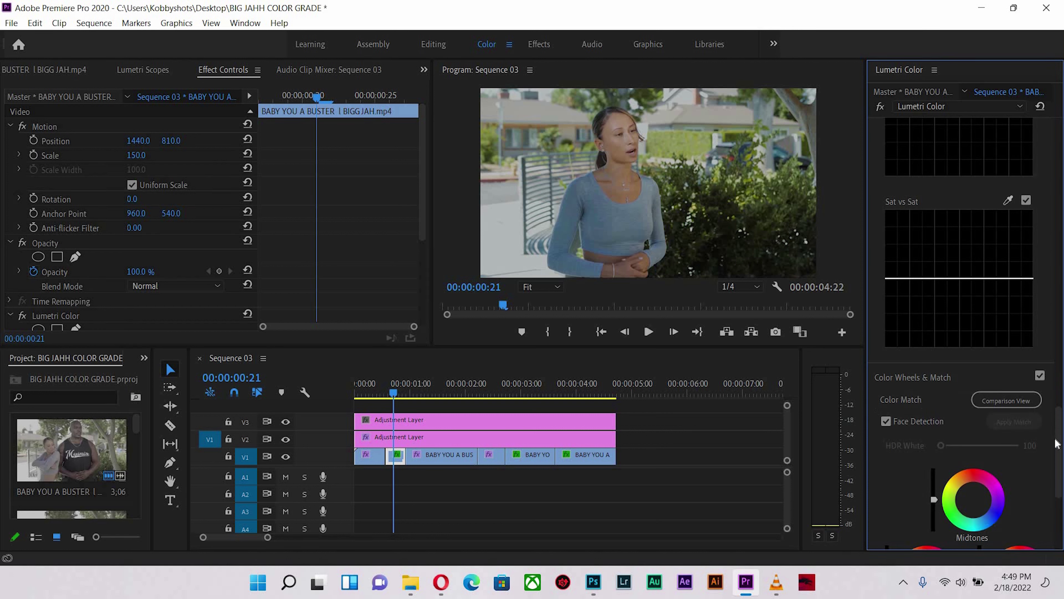
{"action": "scroll", "coordinate": [964, 427], "scroll_direction": "down", "scroll_amount": 3}
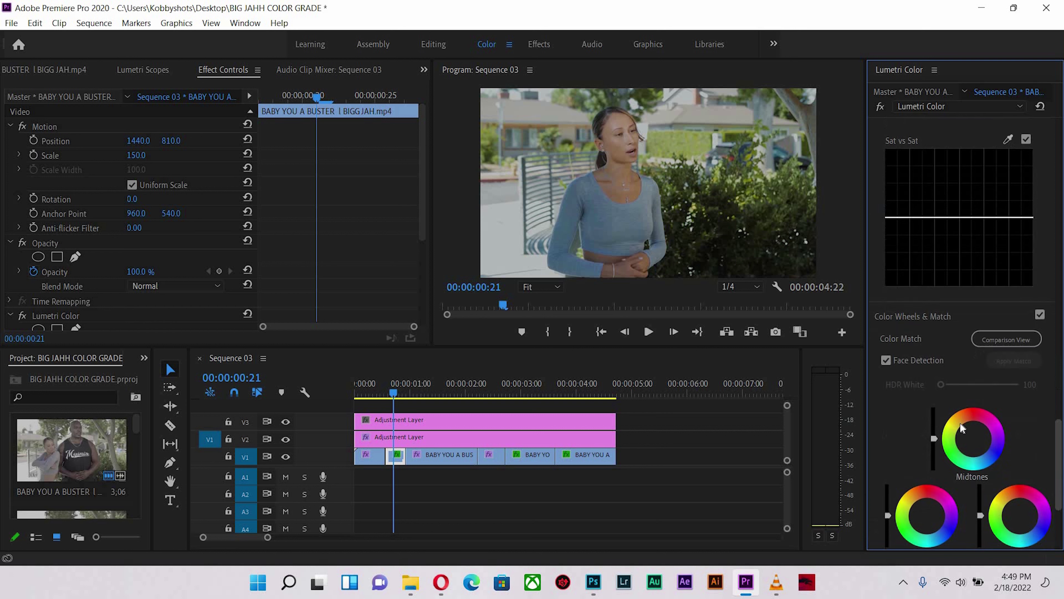
{"action": "scroll", "coordinate": [960, 424], "scroll_direction": "down", "scroll_amount": 3}
{"action": "left_click", "coordinate": [973, 379]}
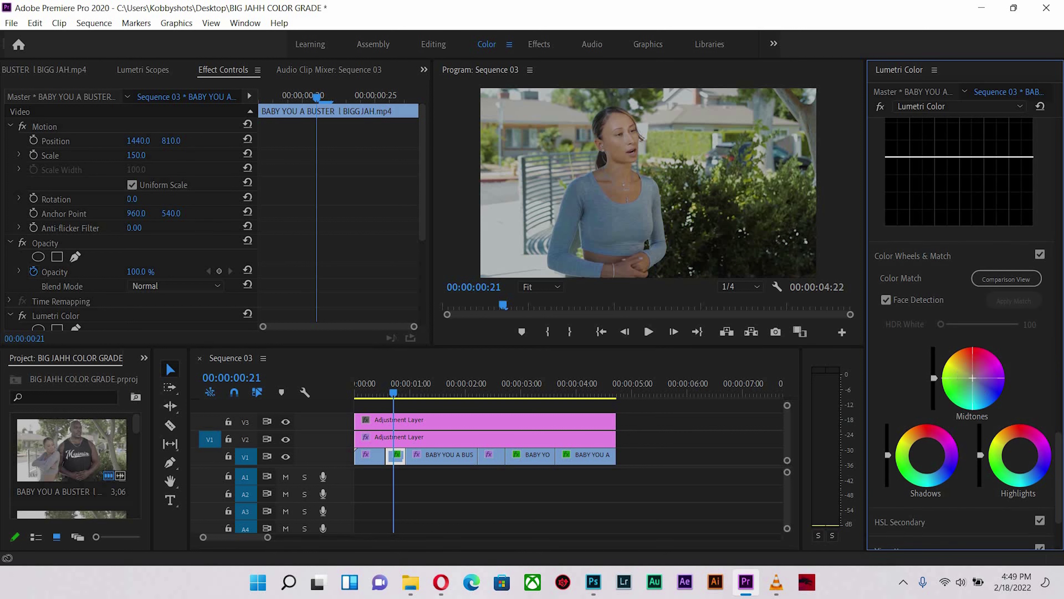
{"action": "left_click_drag", "start_coordinate": [972, 378], "coordinate": [973, 379]}
{"action": "left_click", "coordinate": [1019, 455]}
{"action": "left_click_drag", "start_coordinate": [1019, 455], "coordinate": [1016, 453]}
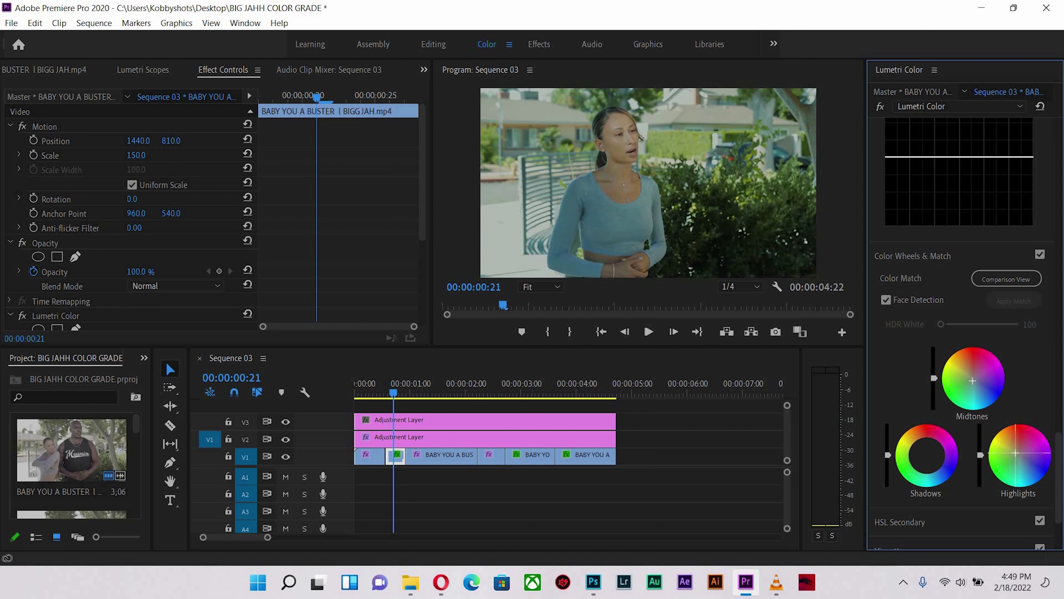
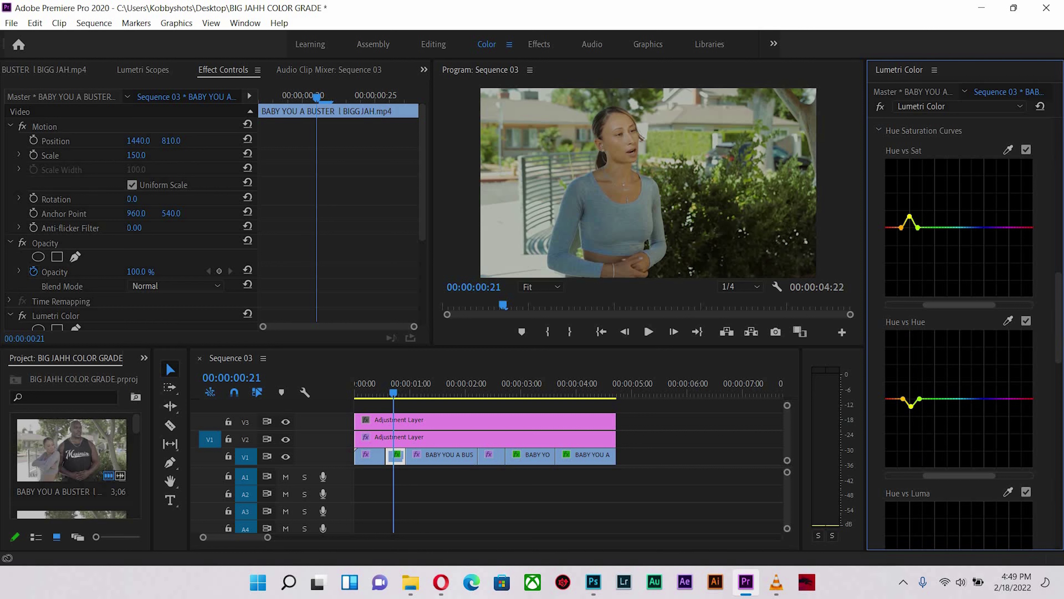
Step: Set the second V1 clip's shadows to 18.6 and whites to 23.9 in the basic correction
{"action": "left_click_drag", "start_coordinate": [1060, 285], "coordinate": [1060, 126]}
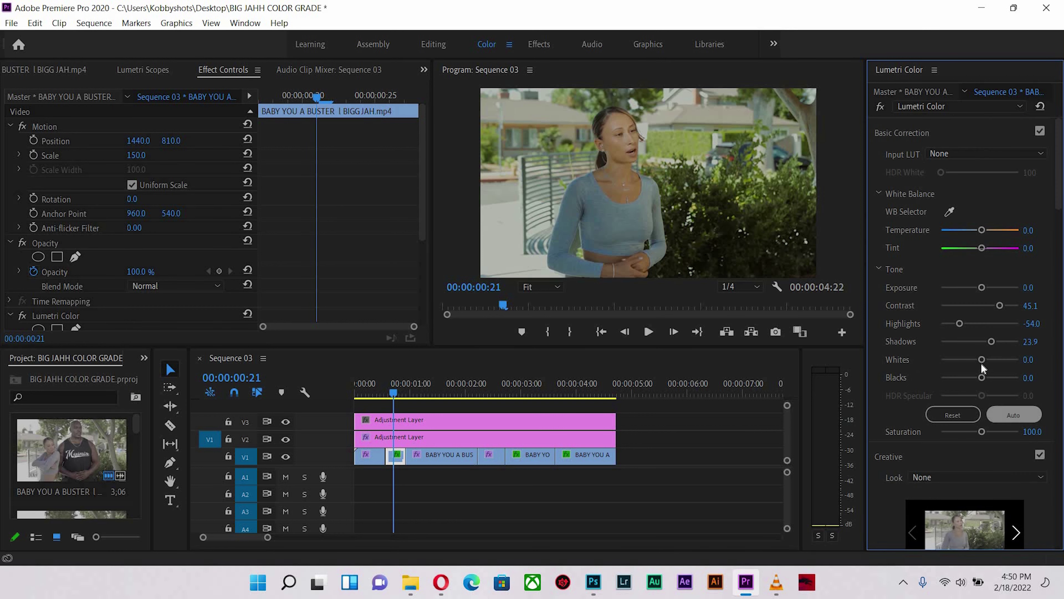
{"action": "left_click", "coordinate": [983, 342]}
{"action": "key", "text": "ctrl+z"}
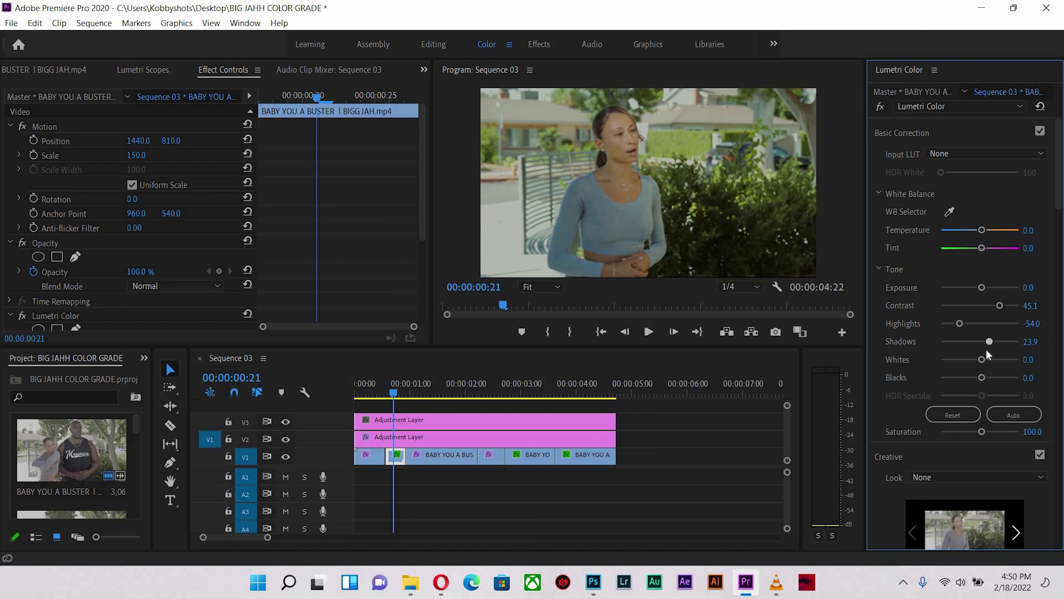
{"action": "left_click", "coordinate": [989, 365]}
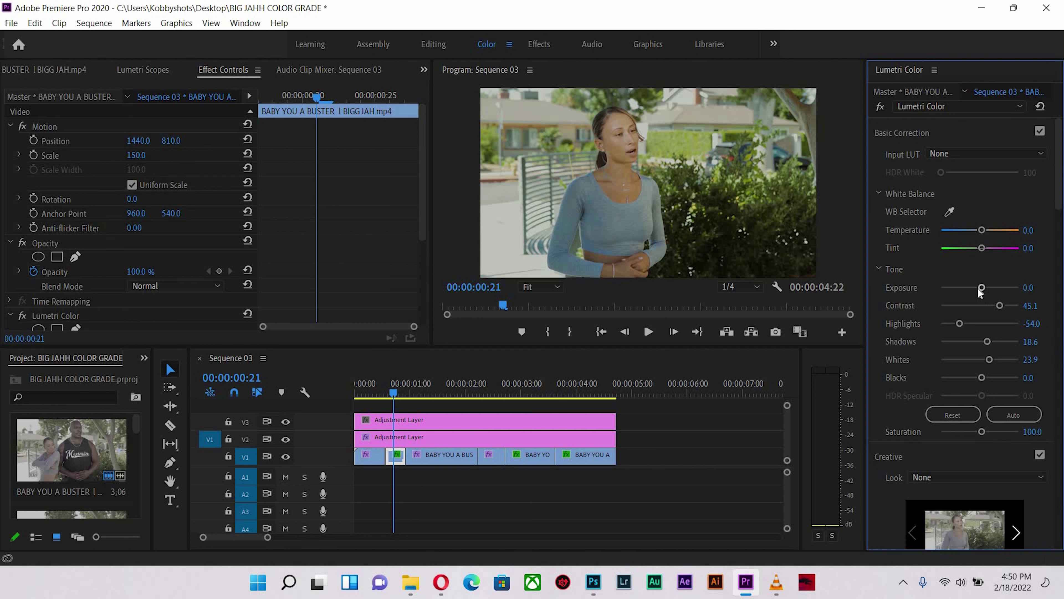
Step: Set the second V1 clip's contrast to 62.8 and exposure to -0.2
{"action": "left_click", "coordinate": [1004, 306]}
{"action": "left_click_drag", "start_coordinate": [982, 288], "coordinate": [979, 289]}
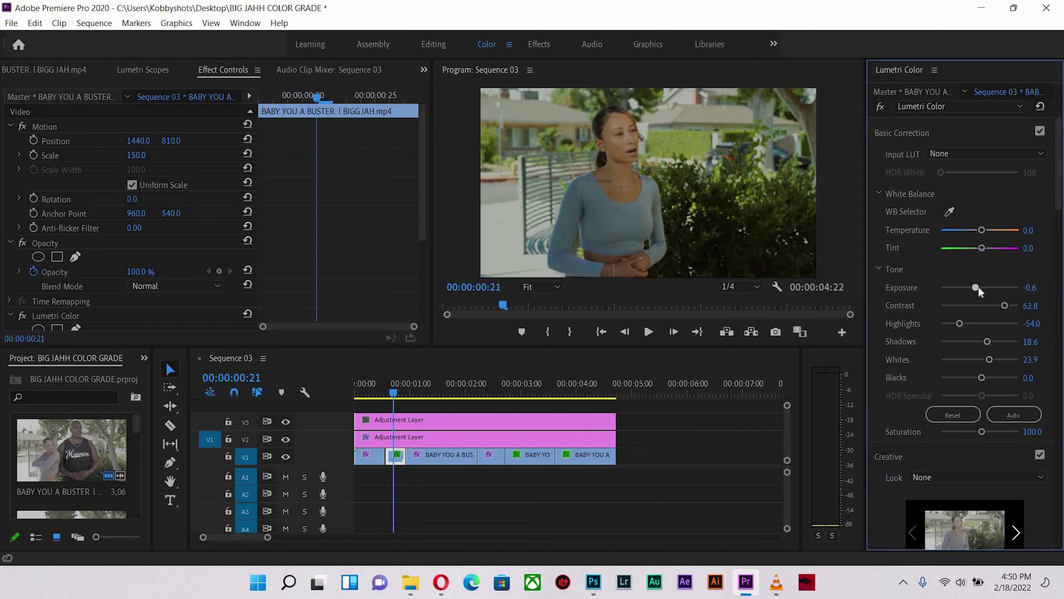
{"action": "double_click", "coordinate": [979, 287]}
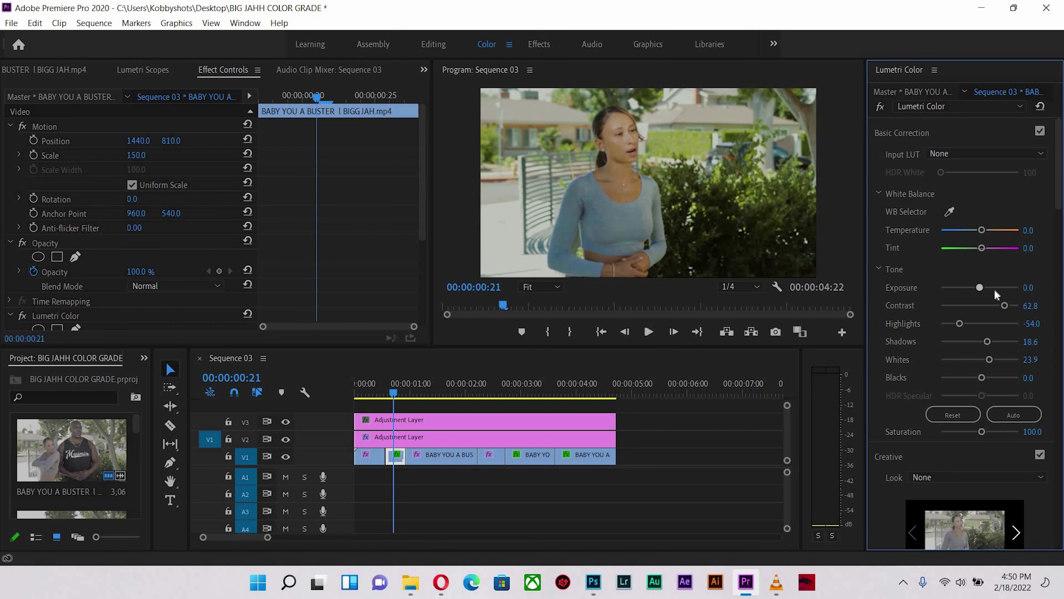
{"action": "left_click_drag", "start_coordinate": [979, 288], "coordinate": [976, 288]}
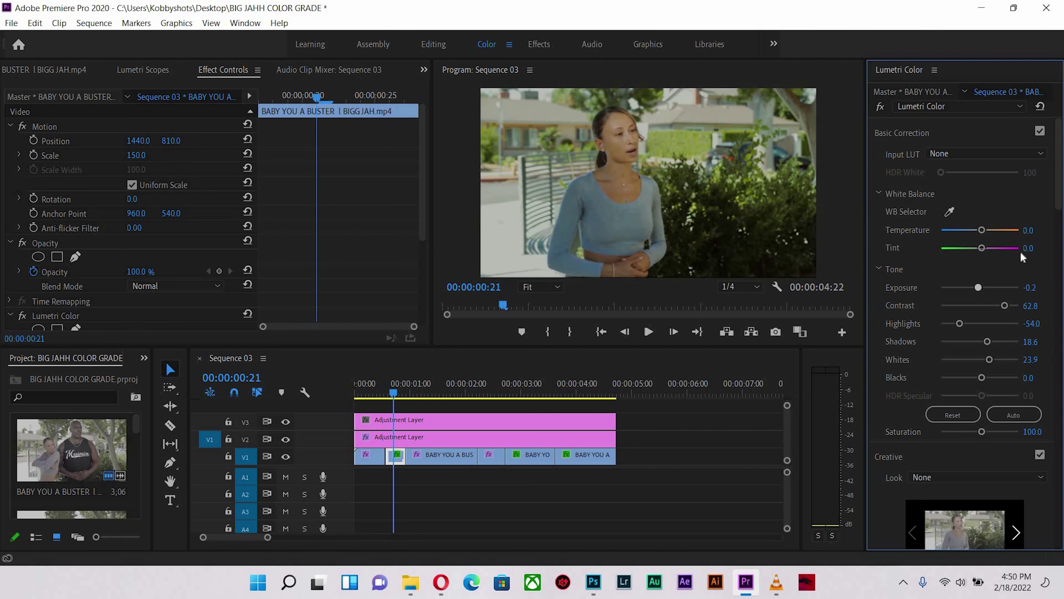
Step: Offset the Creative shadow tint slightly toward cyan-blue and the highlight tint toward yellow-orange on the second V1 clip
{"action": "left_click", "coordinate": [1059, 242]}
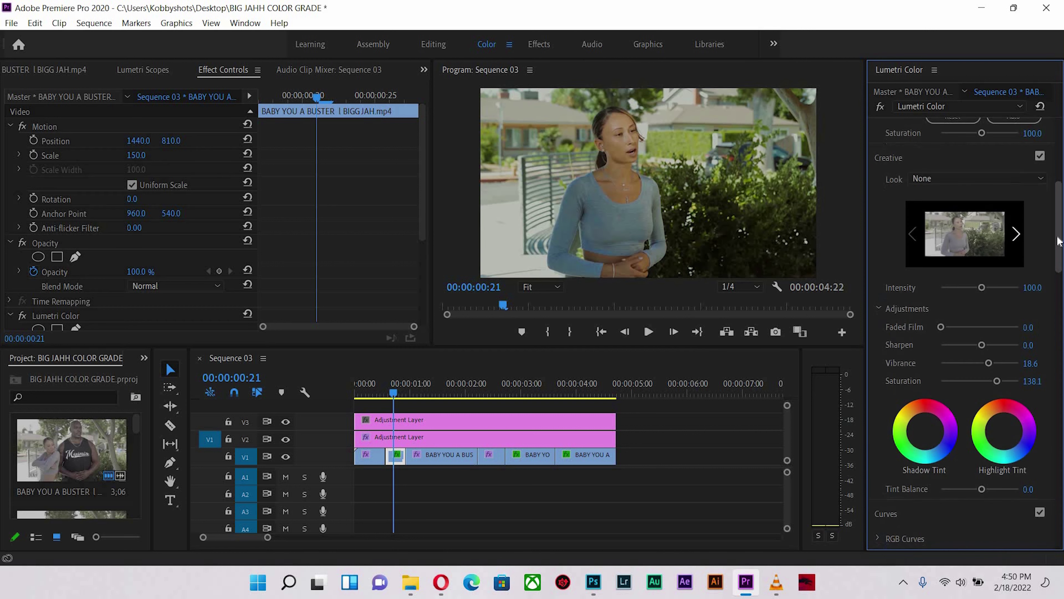
{"action": "mouse_move", "coordinate": [1059, 257]}
{"action": "left_mouse_down"}
{"action": "mouse_move", "coordinate": [1060, 314]}
{"action": "mouse_move", "coordinate": [1059, 257]}
{"action": "left_mouse_up"}
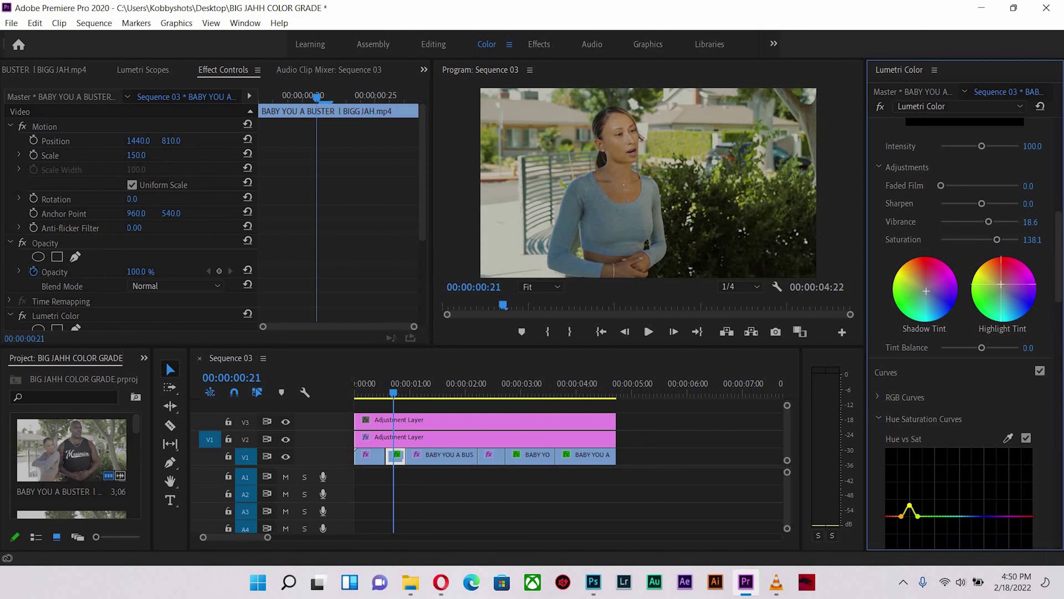
Step: Step forward to 00:00:00:24 and compare before and after by toggling the clip's Lumetri Color and the adjustment layer tracks
{"action": "left_click", "coordinate": [389, 394]}
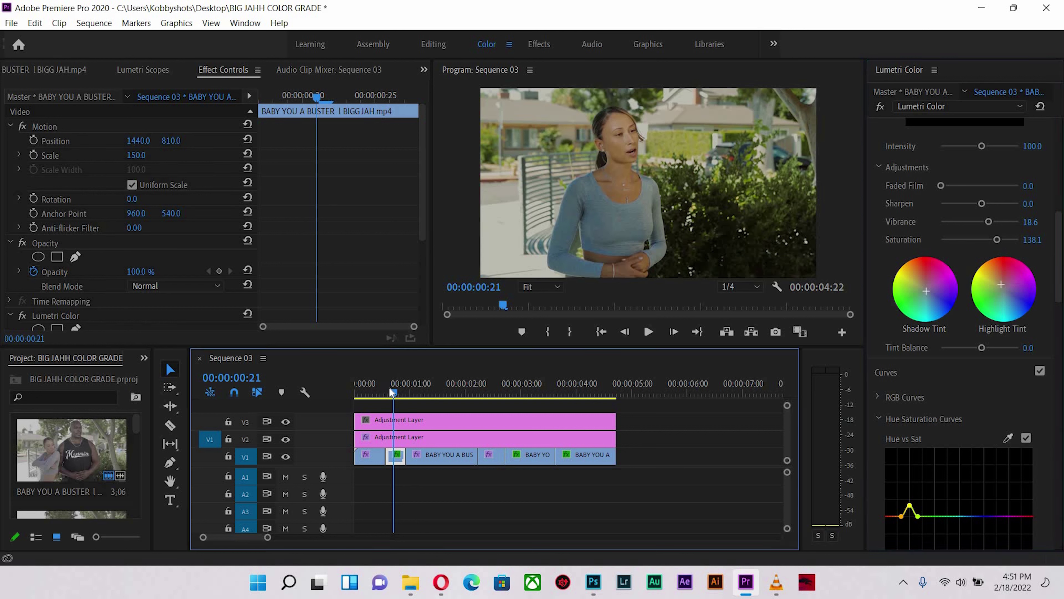
{"action": "key", "text": "Right"}
{"action": "key", "text": "Right"}
{"action": "key", "text": "Right"}
{"action": "key", "text": "Right"}
{"action": "key", "text": "Right"}
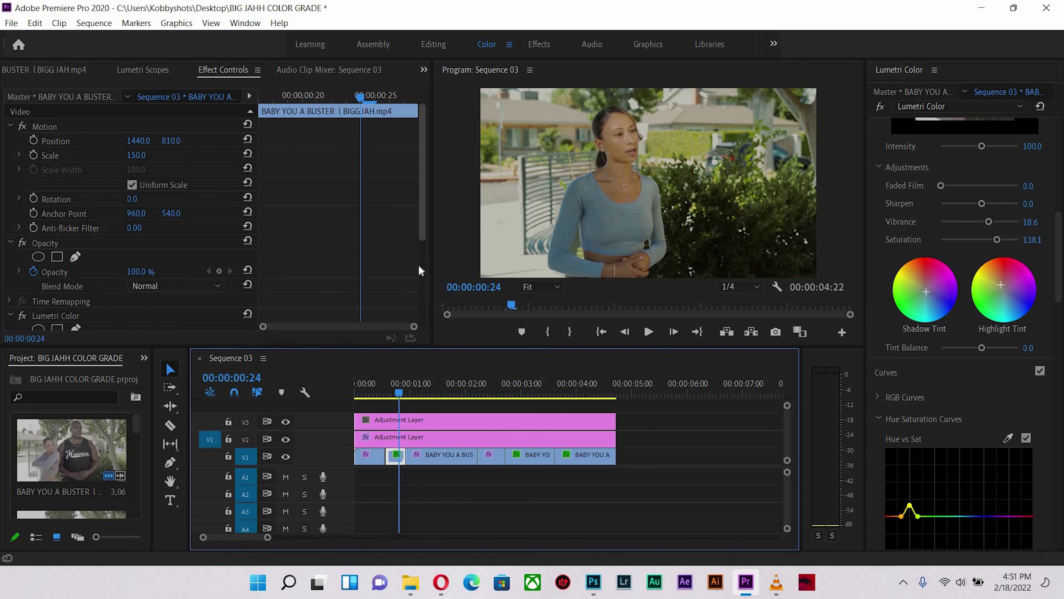
{"action": "left_click_drag", "start_coordinate": [422, 214], "coordinate": [422, 272]}
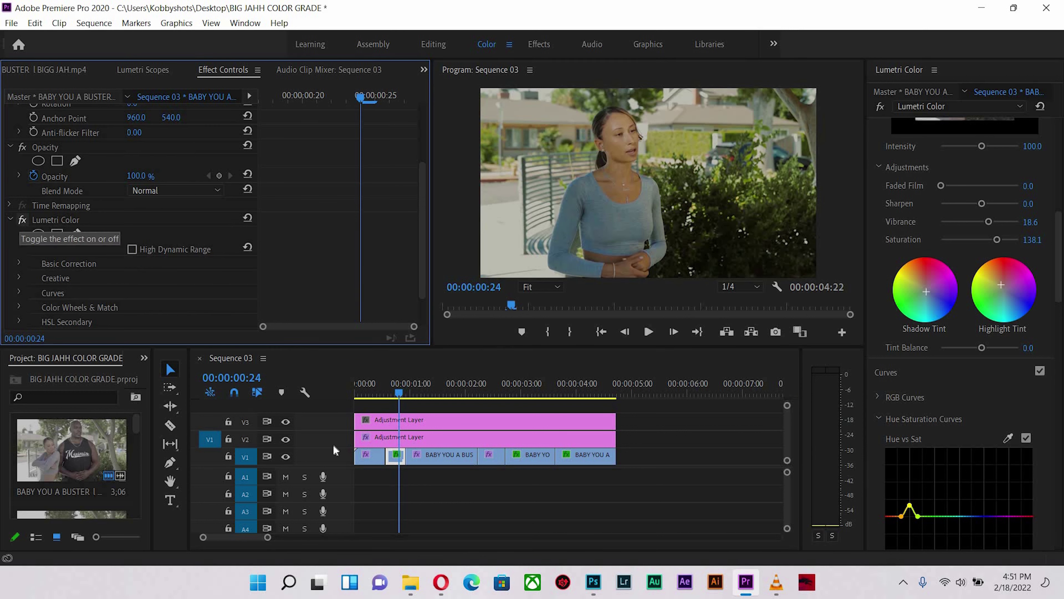
{"action": "left_click", "coordinate": [21, 222]}
{"action": "left_click", "coordinate": [288, 421]}
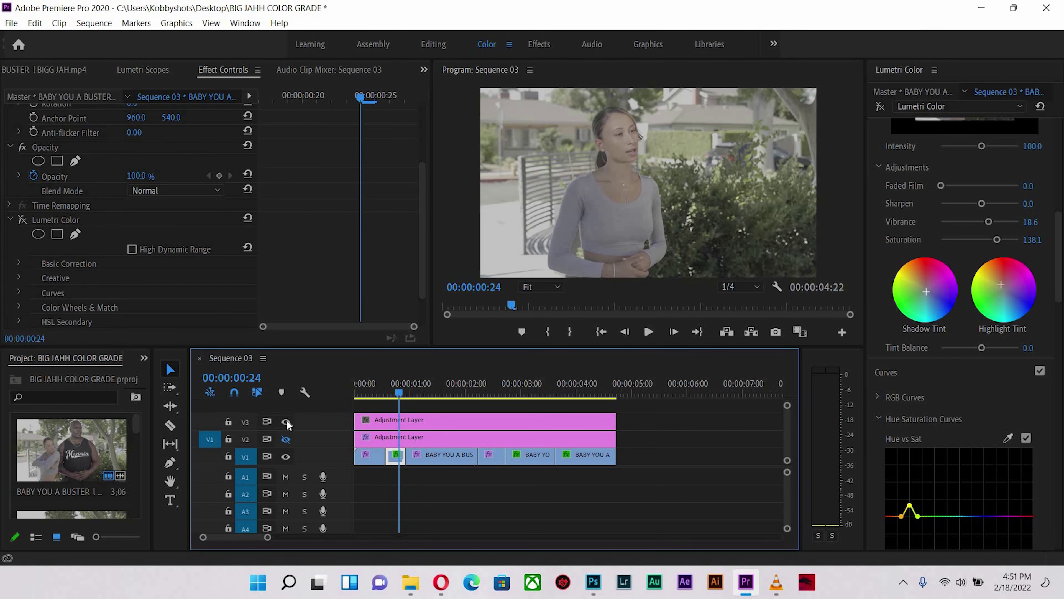
{"action": "left_click", "coordinate": [285, 439]}
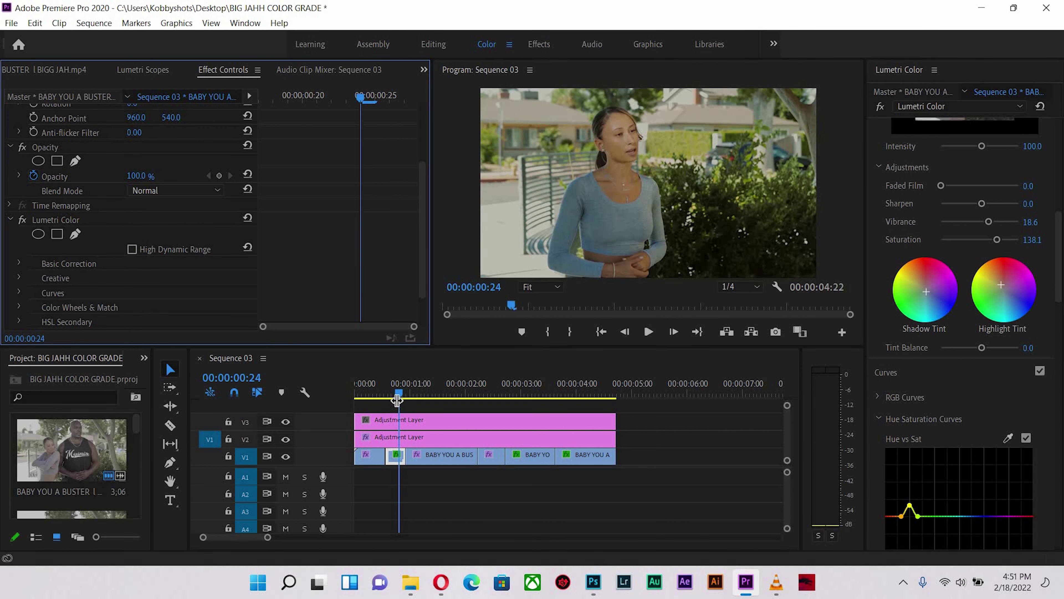
Step: Scrub between the second and third V1 clips to compare their grades
{"action": "left_click", "coordinate": [397, 393]}
{"action": "left_click_drag", "start_coordinate": [401, 394], "coordinate": [430, 398]}
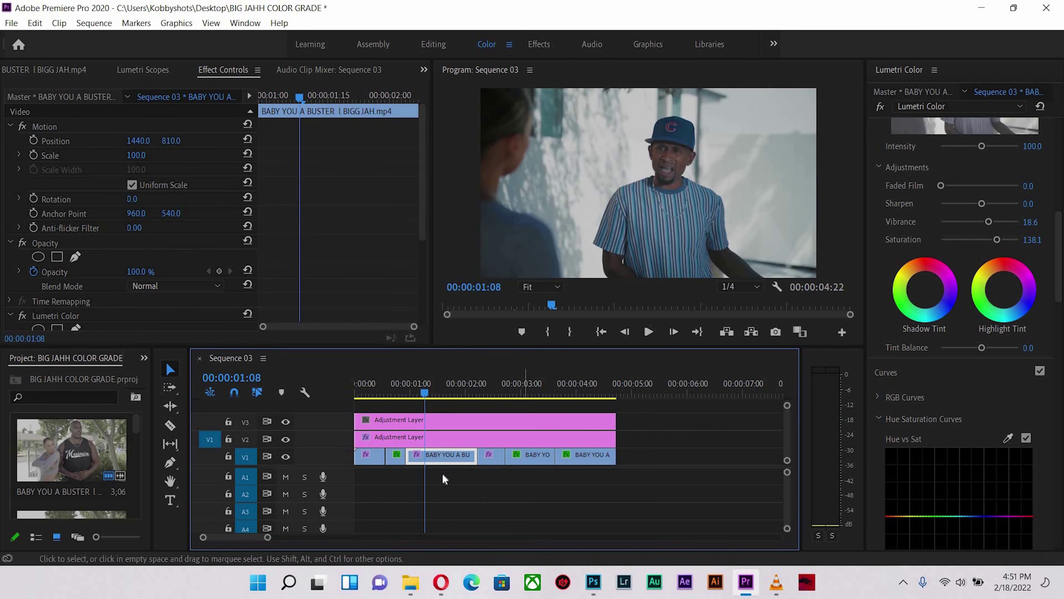
{"action": "left_click", "coordinate": [399, 379]}
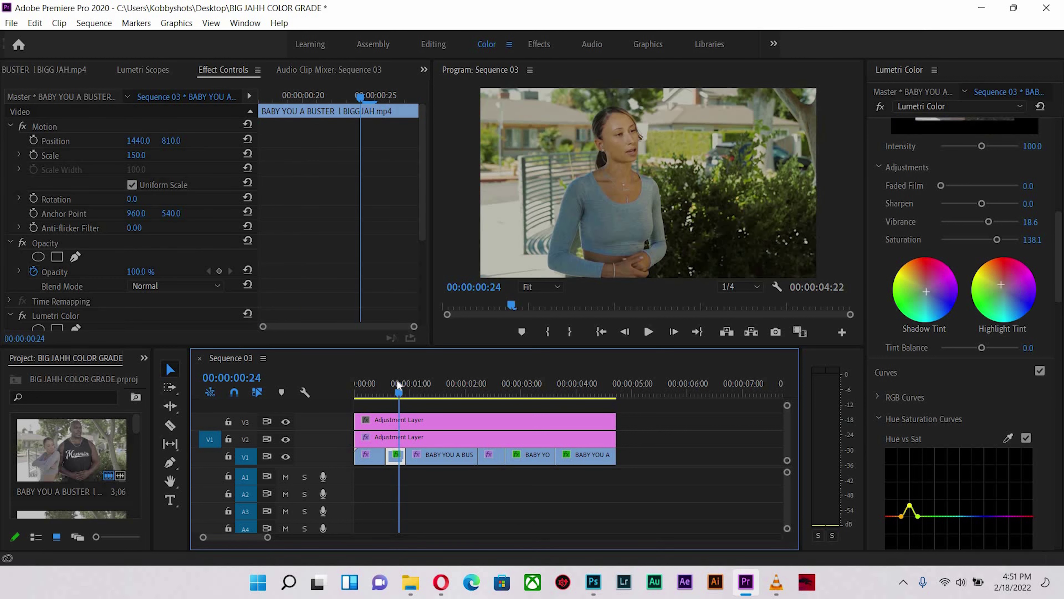
{"action": "left_click_drag", "start_coordinate": [416, 390], "coordinate": [425, 393]}
{"action": "left_click", "coordinate": [399, 392]}
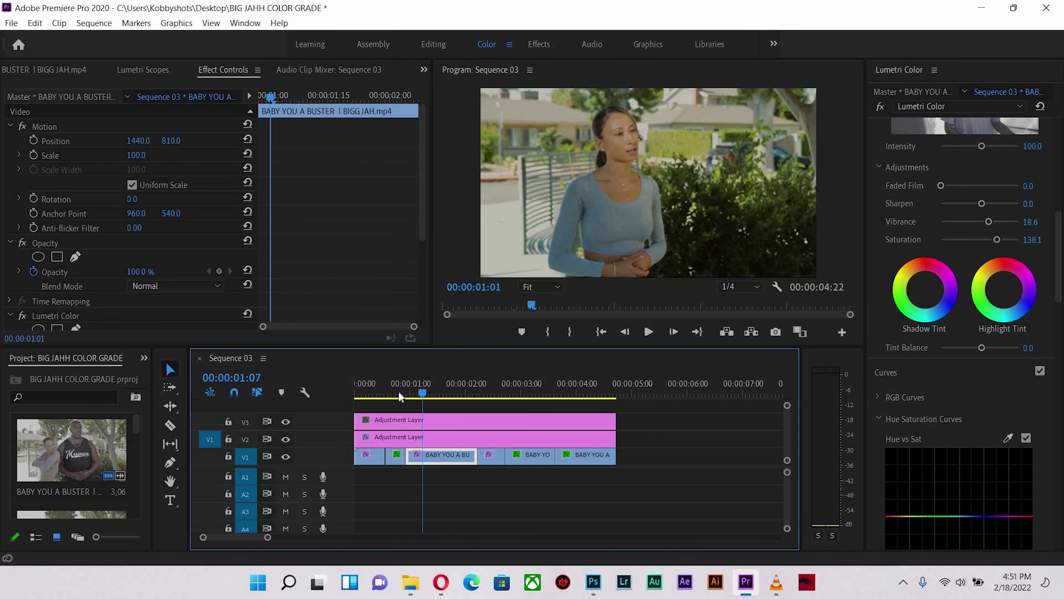
Step: Replace the third V1 clip's Lumetri Color effect with a copy of the second V1 clip's Lumetri Color
{"action": "scroll", "coordinate": [37, 239], "scroll_direction": "down", "scroll_amount": 3}
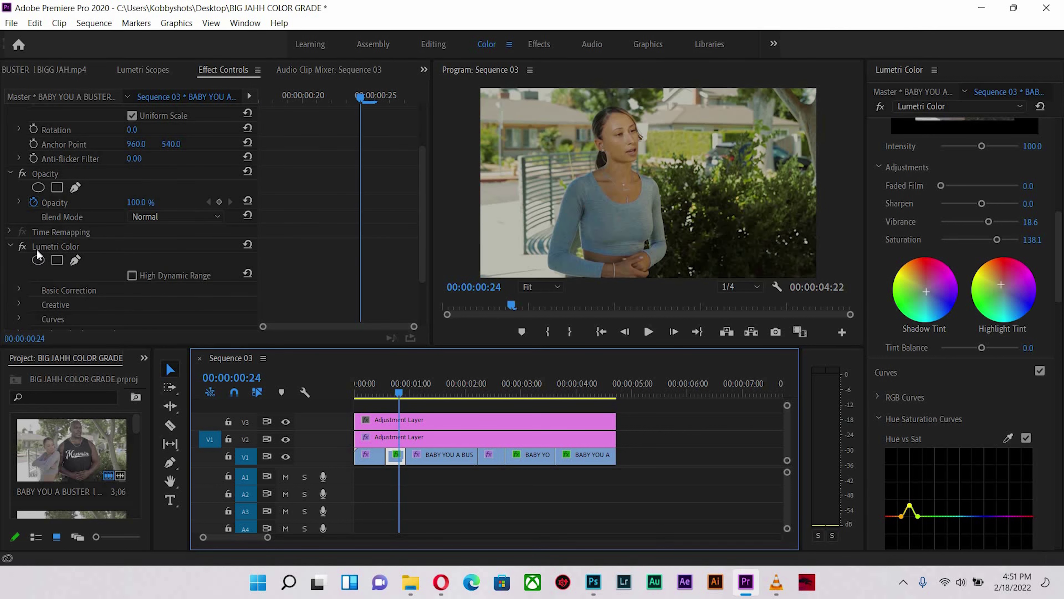
{"action": "left_click", "coordinate": [47, 251]}
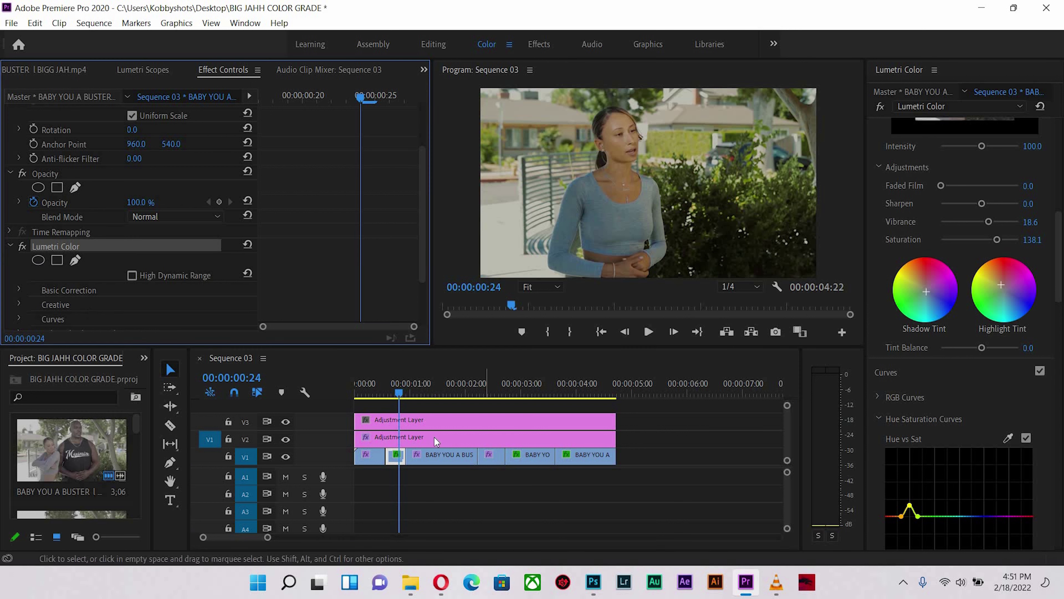
{"action": "left_click", "coordinate": [433, 452]}
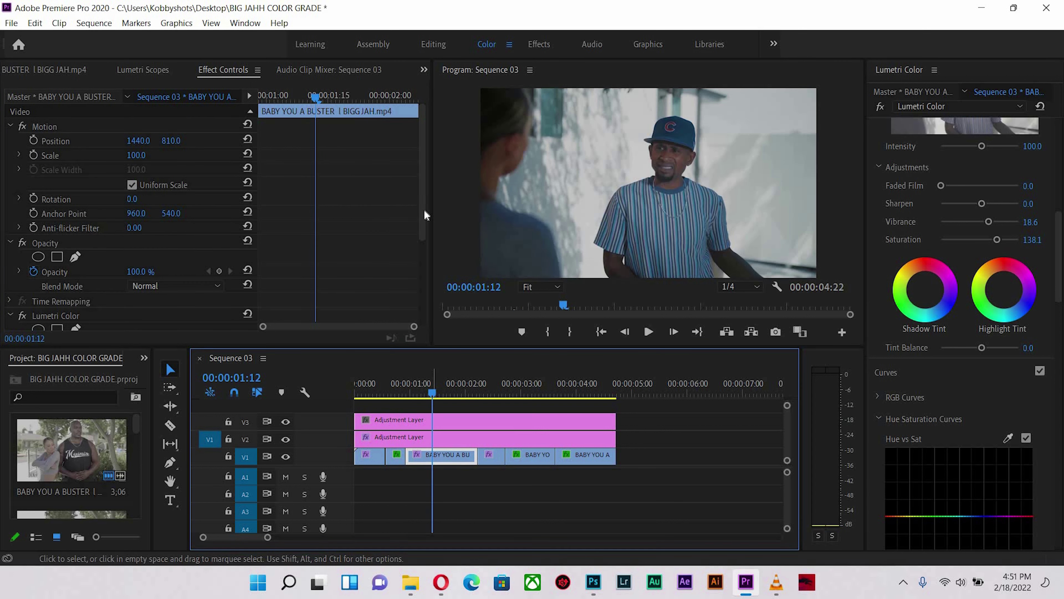
{"action": "left_click", "coordinate": [421, 309]}
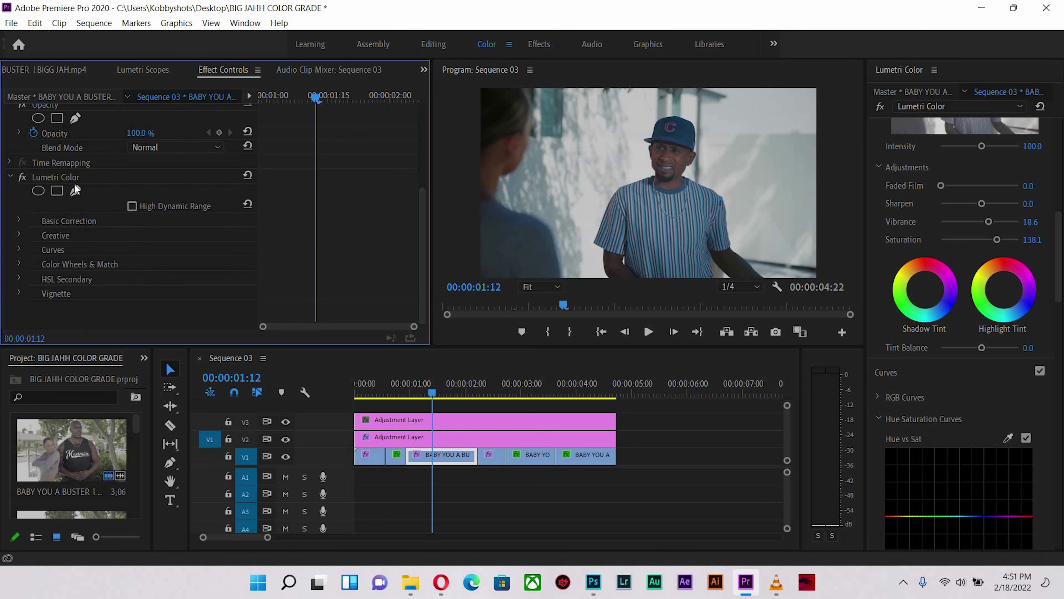
{"action": "left_click", "coordinate": [74, 180]}
{"action": "key", "text": "Delete"}
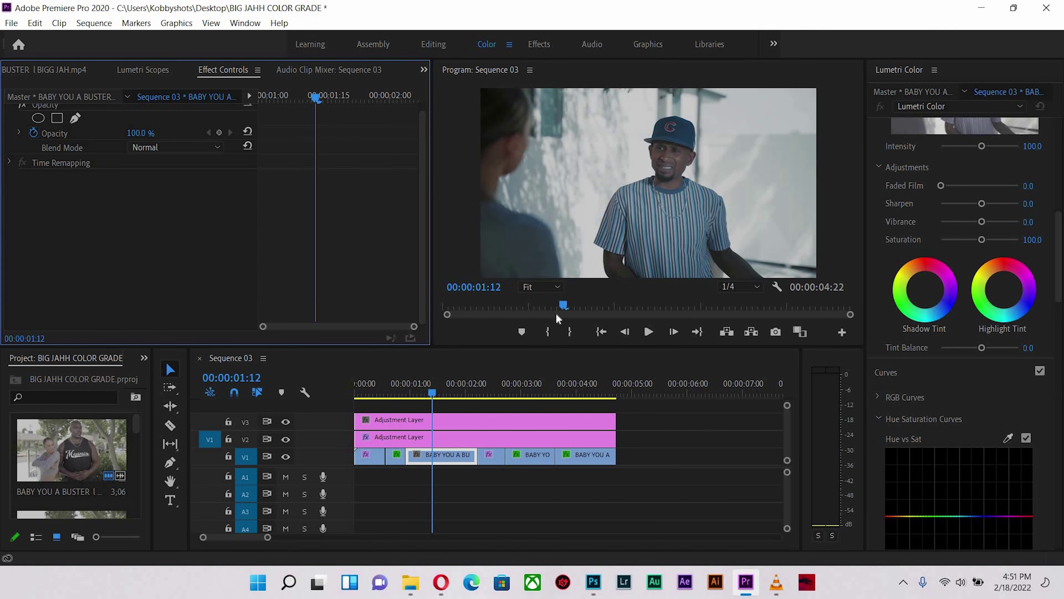
{"action": "key", "text": "ctrl+z"}
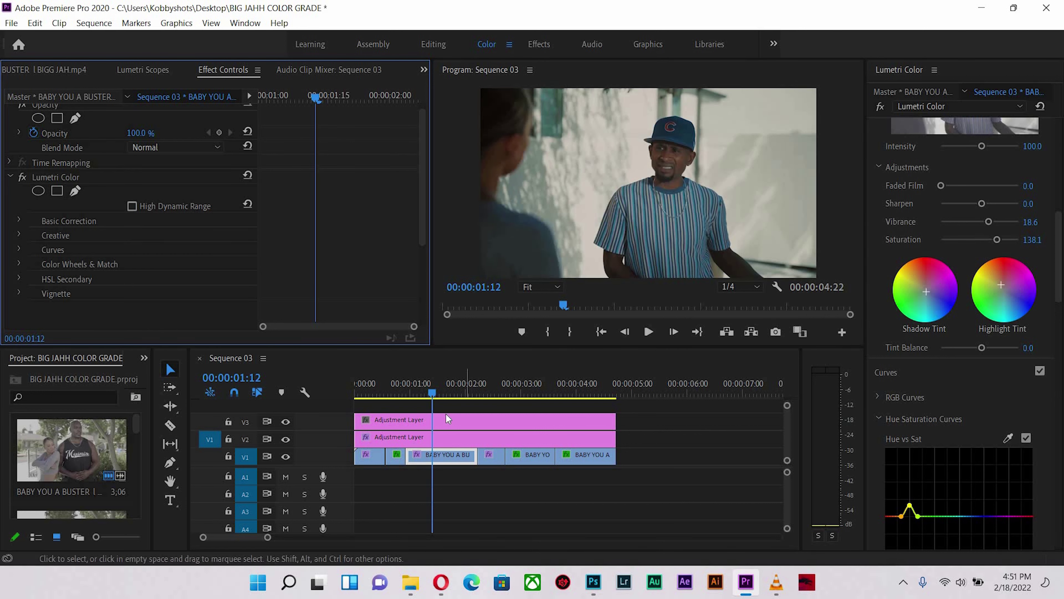
Step: Match the third V1 clip to the second by setting its exposure to 0.3, shadows to 4.4, contrast to 84.1 and saturation to 113.3
{"action": "left_click", "coordinate": [386, 397]}
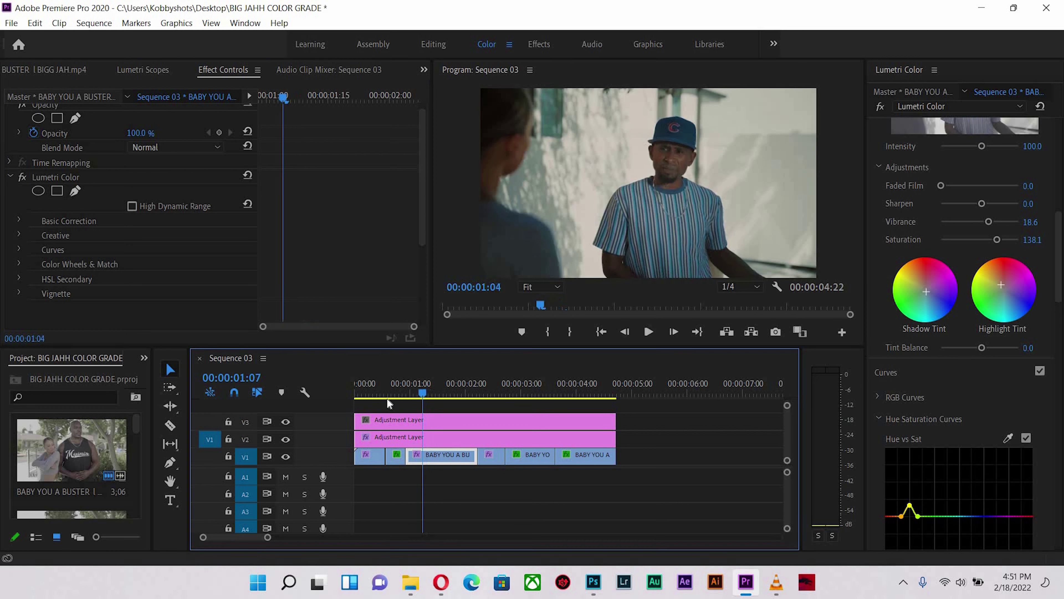
{"action": "left_click_drag", "start_coordinate": [401, 399], "coordinate": [427, 407]}
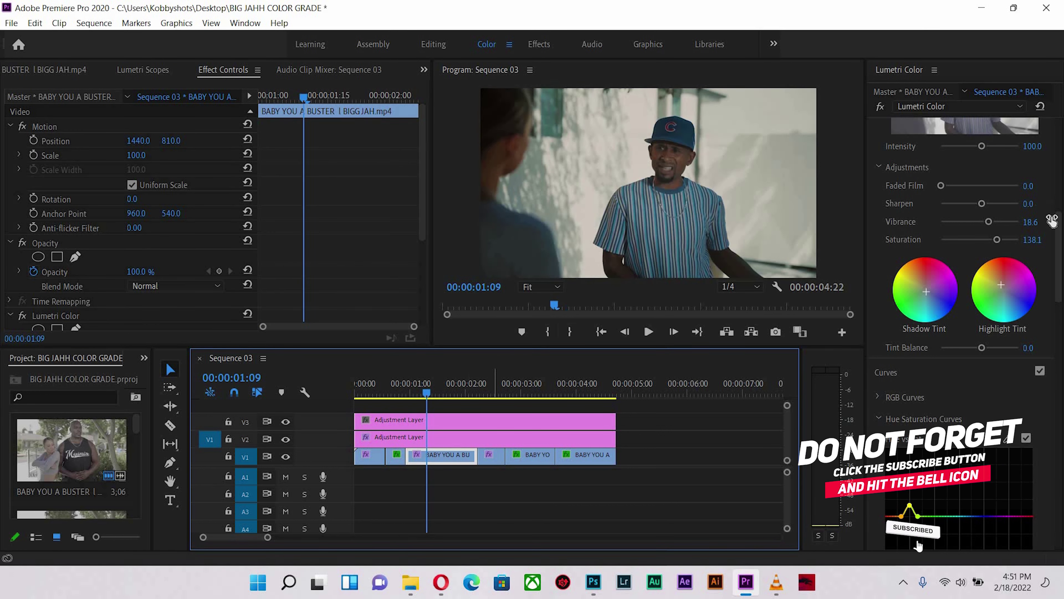
{"action": "scroll", "coordinate": [964, 294], "scroll_direction": "up", "scroll_amount": 5}
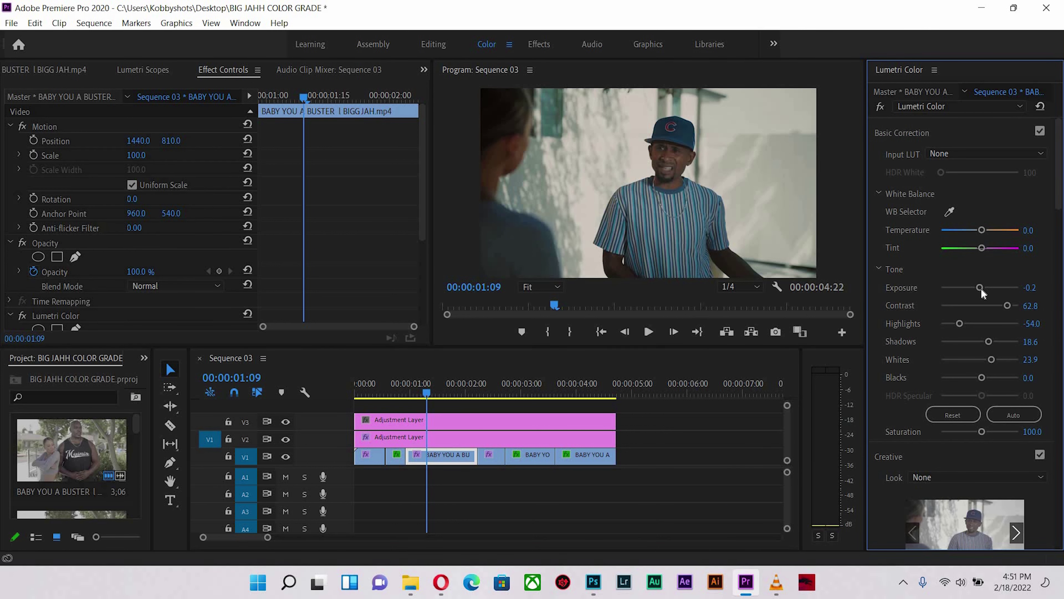
{"action": "left_click_drag", "start_coordinate": [981, 288], "coordinate": [983, 286]}
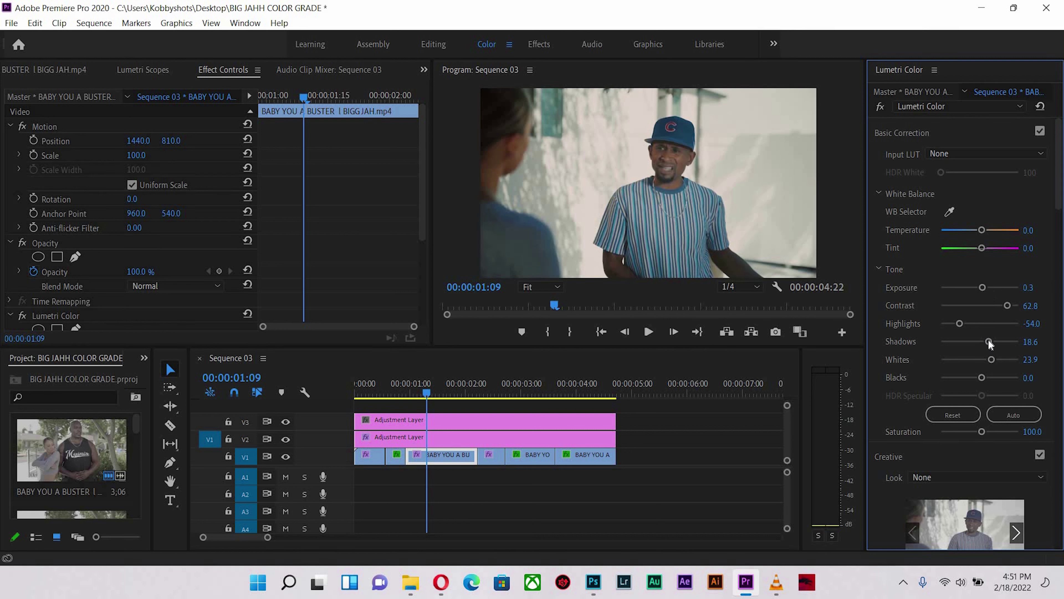
{"action": "left_click_drag", "start_coordinate": [975, 341], "coordinate": [983, 342]}
{"action": "left_click_drag", "start_coordinate": [1011, 304], "coordinate": [1017, 306]}
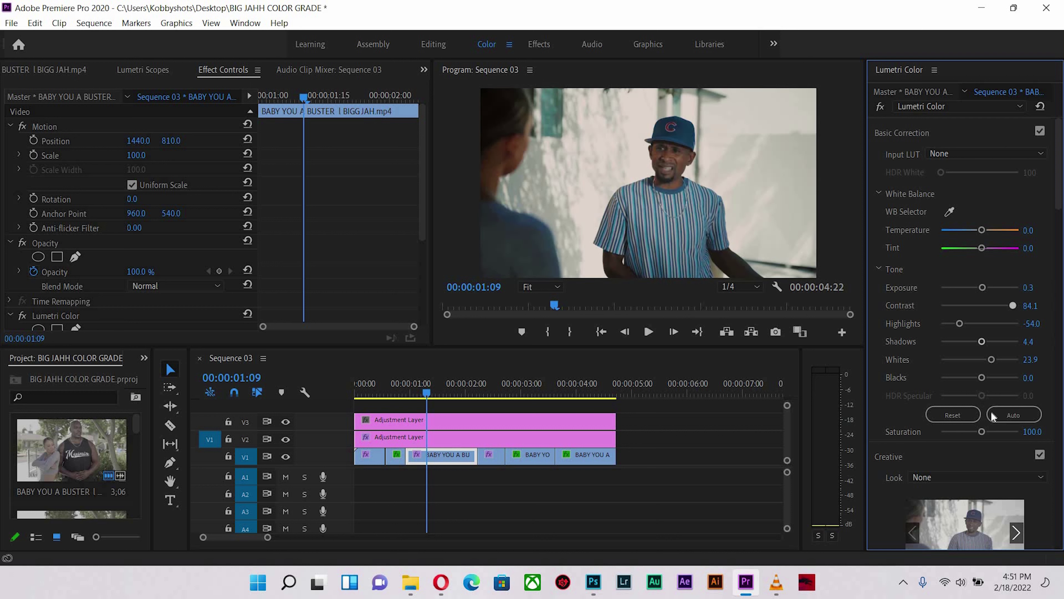
{"action": "left_click_drag", "start_coordinate": [983, 432], "coordinate": [985, 432]}
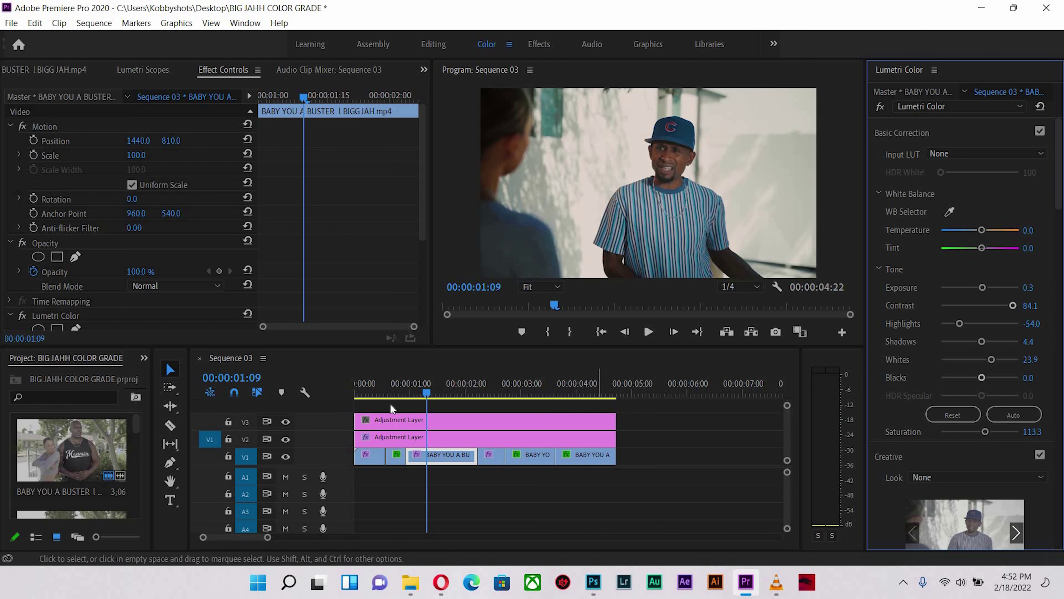
{"action": "left_click", "coordinate": [399, 390]}
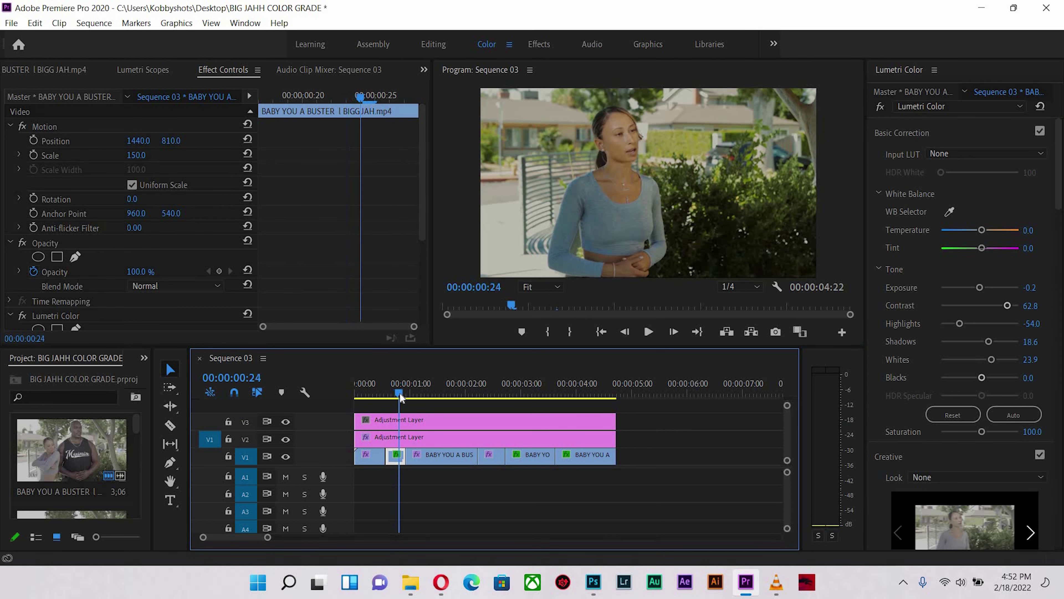
Step: Replace the lower Lumetri Color effect on the fourth V1 clip with the copied Lumetri Color from the second V1 clip
{"action": "mouse_move", "coordinate": [413, 396]}
{"action": "left_mouse_down"}
{"action": "mouse_move", "coordinate": [398, 400]}
{"action": "mouse_move", "coordinate": [421, 399]}
{"action": "mouse_move", "coordinate": [423, 381]}
{"action": "left_mouse_up"}
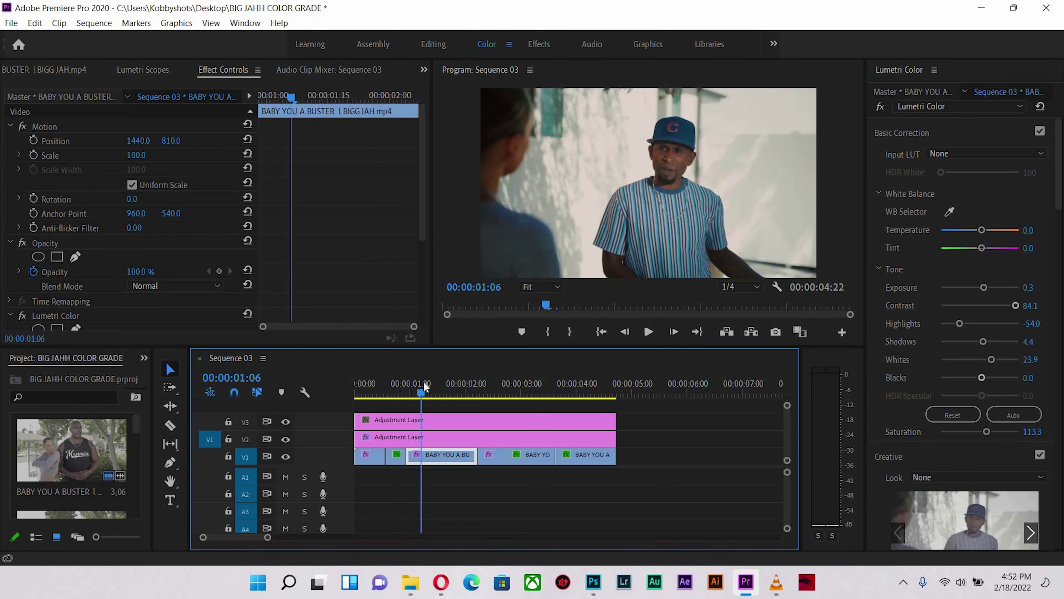
{"action": "left_click", "coordinate": [491, 386]}
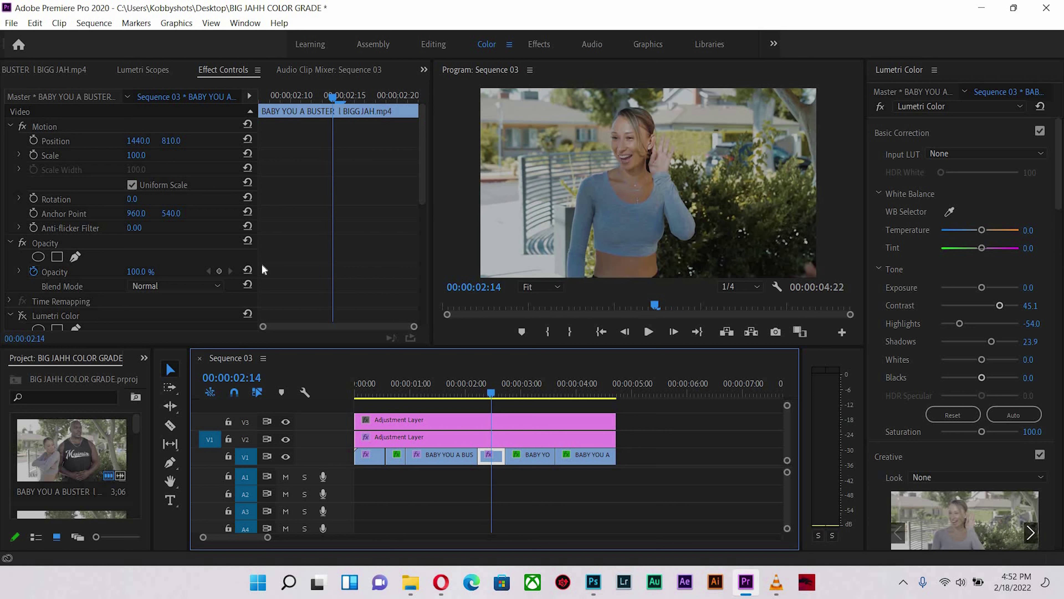
{"action": "scroll", "coordinate": [352, 286], "scroll_direction": "down", "scroll_amount": 10}
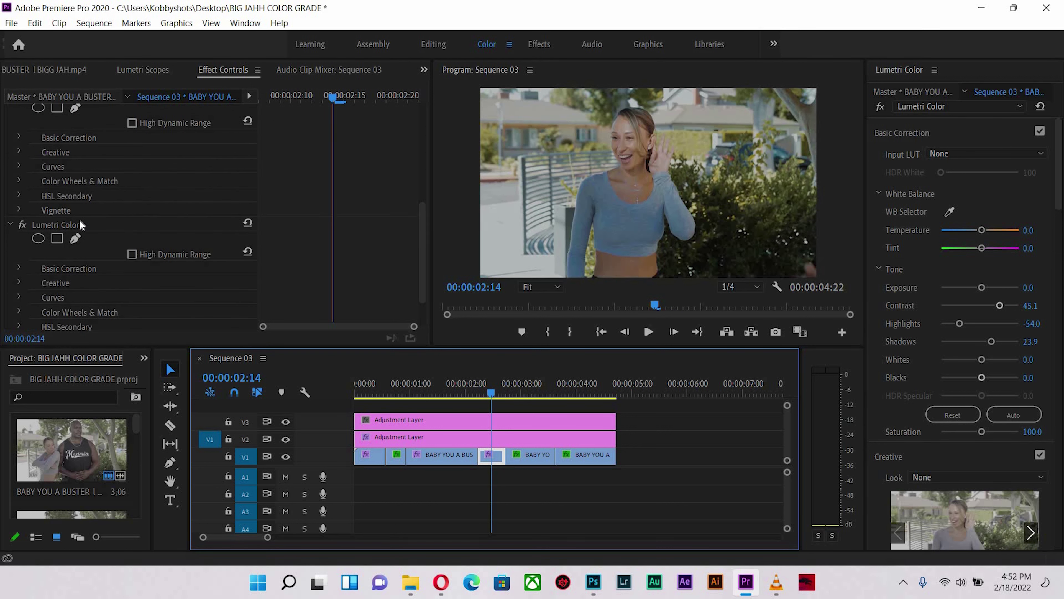
{"action": "left_click", "coordinate": [82, 225]}
{"action": "key", "text": "Delete"}
{"action": "left_click", "coordinate": [563, 207]}
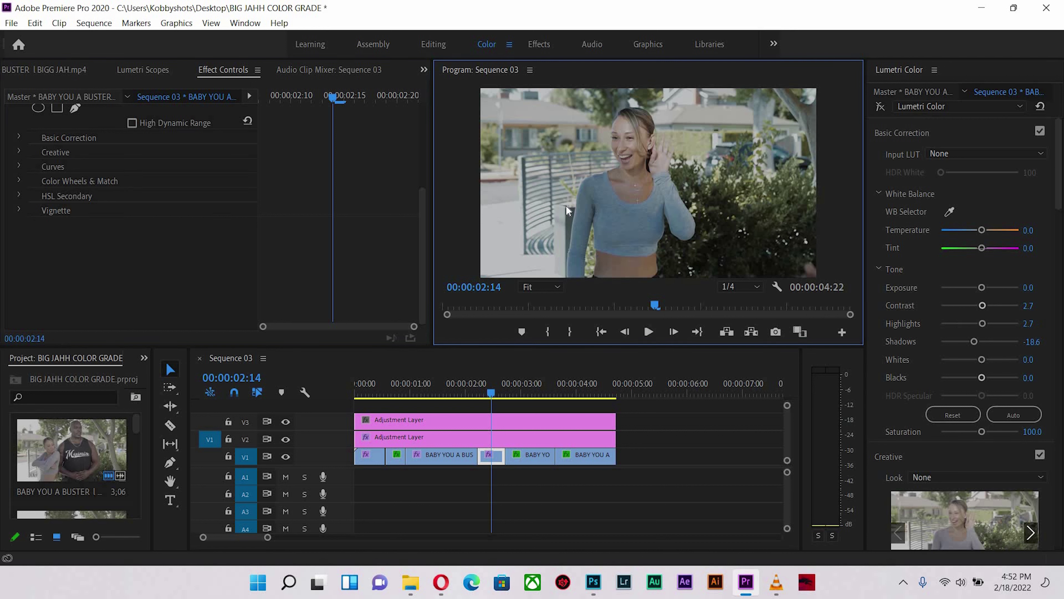
{"action": "left_click", "coordinate": [494, 459]}
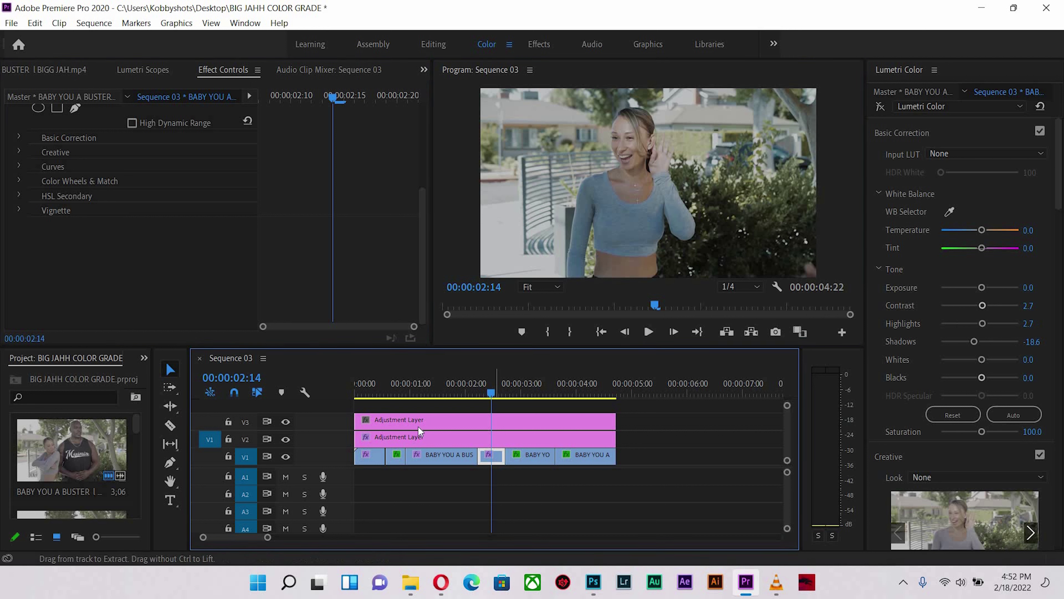
{"action": "key", "text": "ctrl+z"}
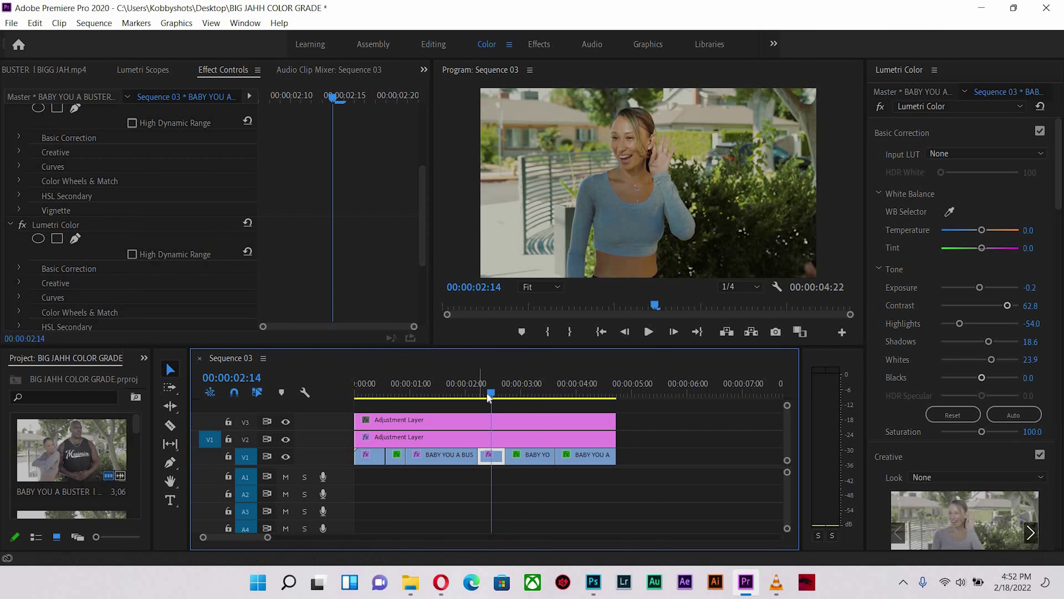
Step: Scrub and step through the second, third and fourth V1 clips to compare the fourth clip's grade with the others
{"action": "left_click", "coordinate": [464, 395]}
{"action": "left_click", "coordinate": [486, 404]}
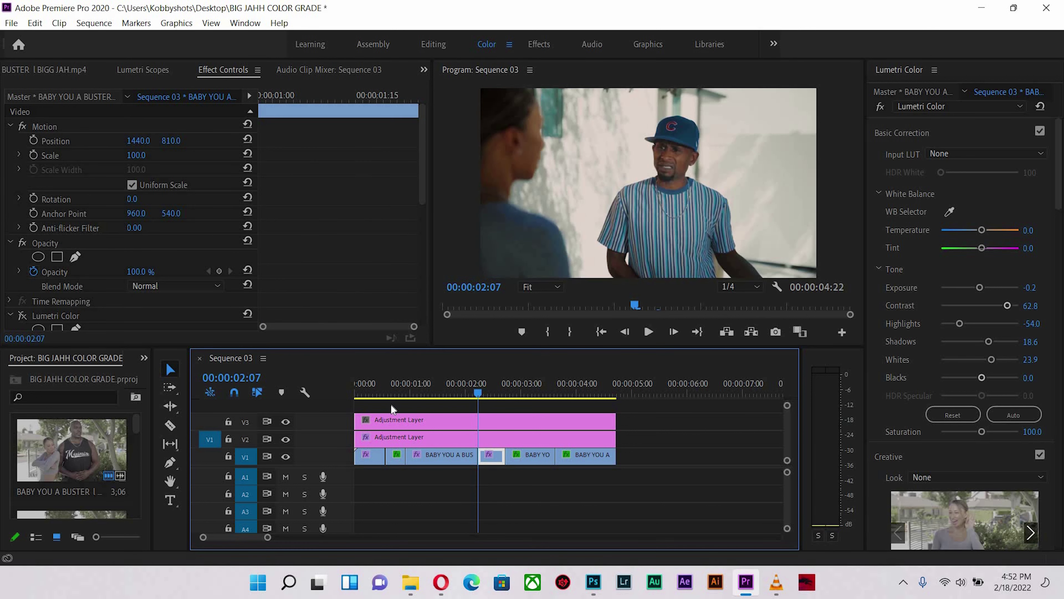
{"action": "left_click", "coordinate": [391, 404]}
{"action": "left_click", "coordinate": [477, 404]}
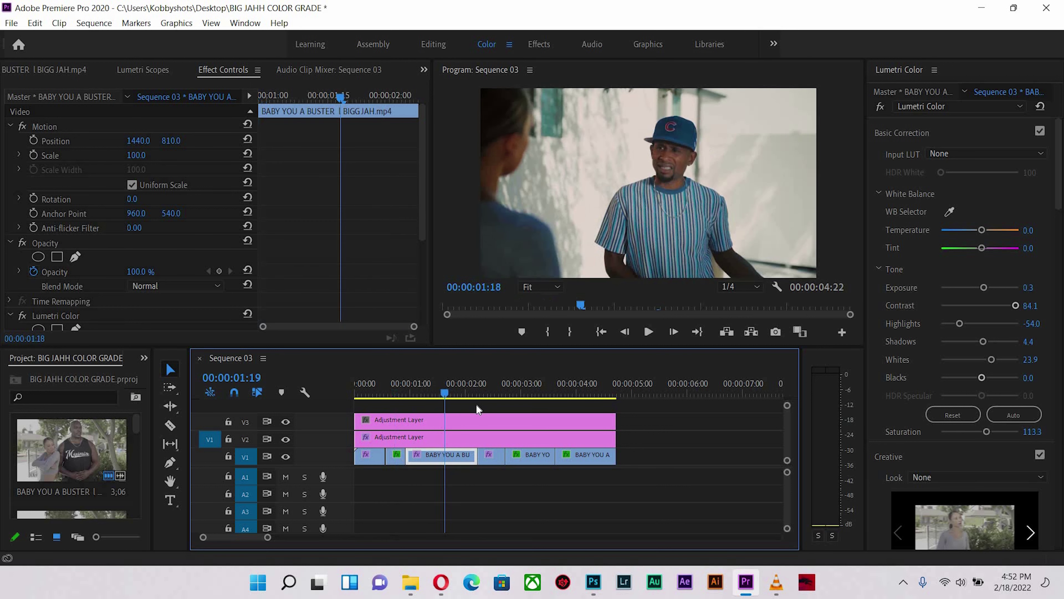
{"action": "left_click", "coordinate": [485, 404]}
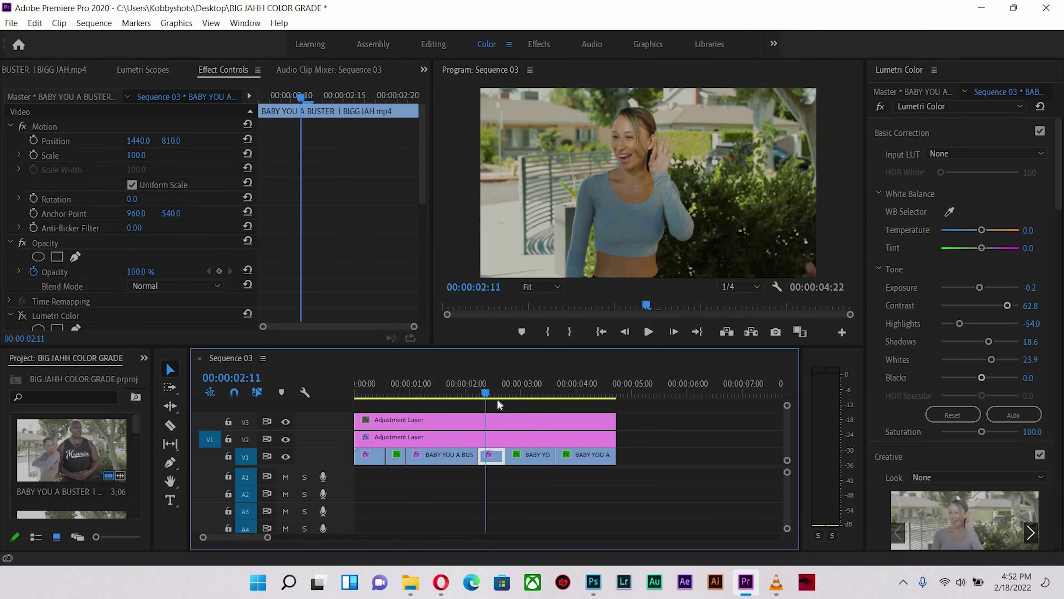
{"action": "key", "text": "Right"}
{"action": "key", "text": "Right"}
{"action": "key", "text": "Right"}
{"action": "key", "text": "Right"}
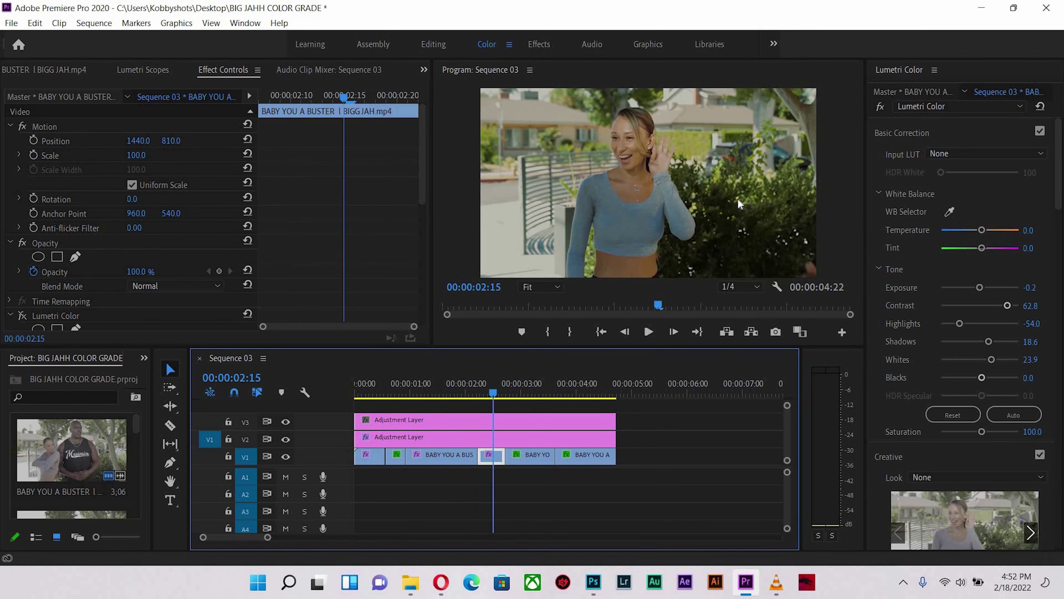
{"action": "left_click", "coordinate": [398, 382]}
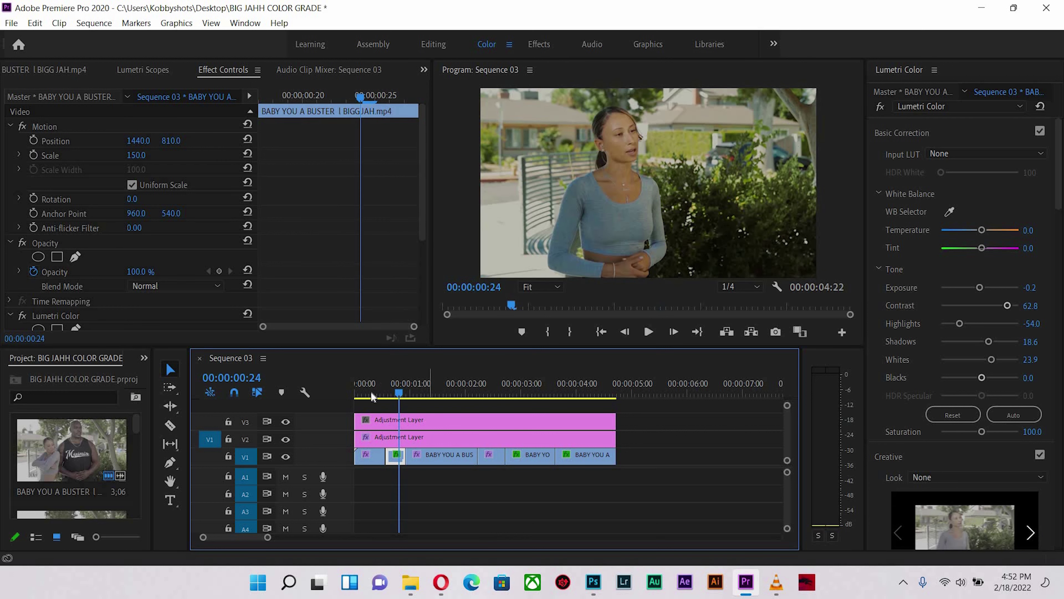
{"action": "left_click_drag", "start_coordinate": [497, 390], "coordinate": [490, 390]}
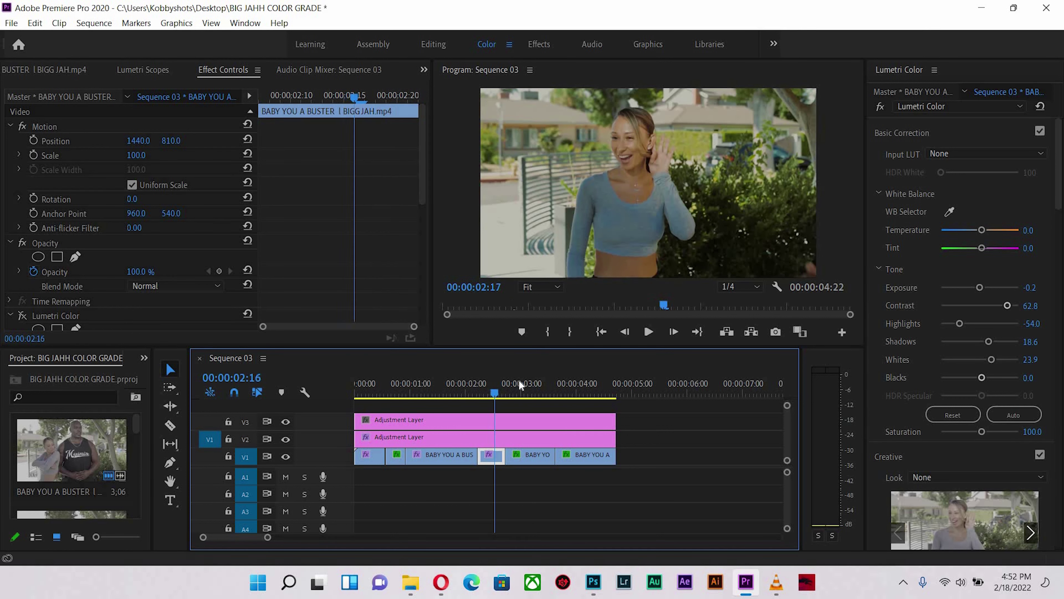
Step: Replace the lower Lumetri Color effect on the fifth V1 clip with the second V1 clip's Lumetri Color
{"action": "left_click", "coordinate": [529, 393]}
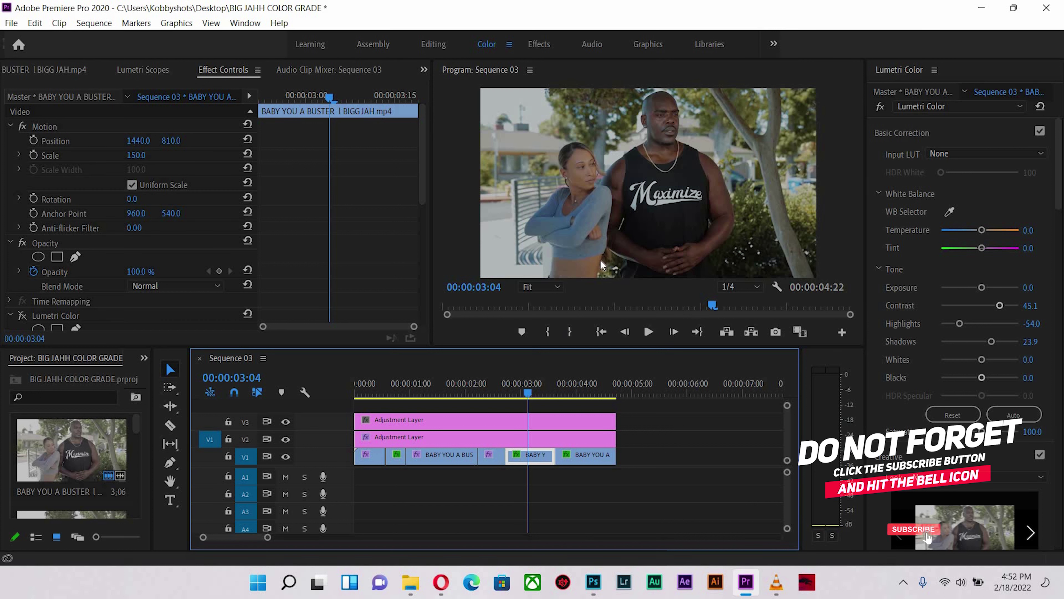
{"action": "scroll", "coordinate": [325, 235], "scroll_direction": "down", "scroll_amount": 3}
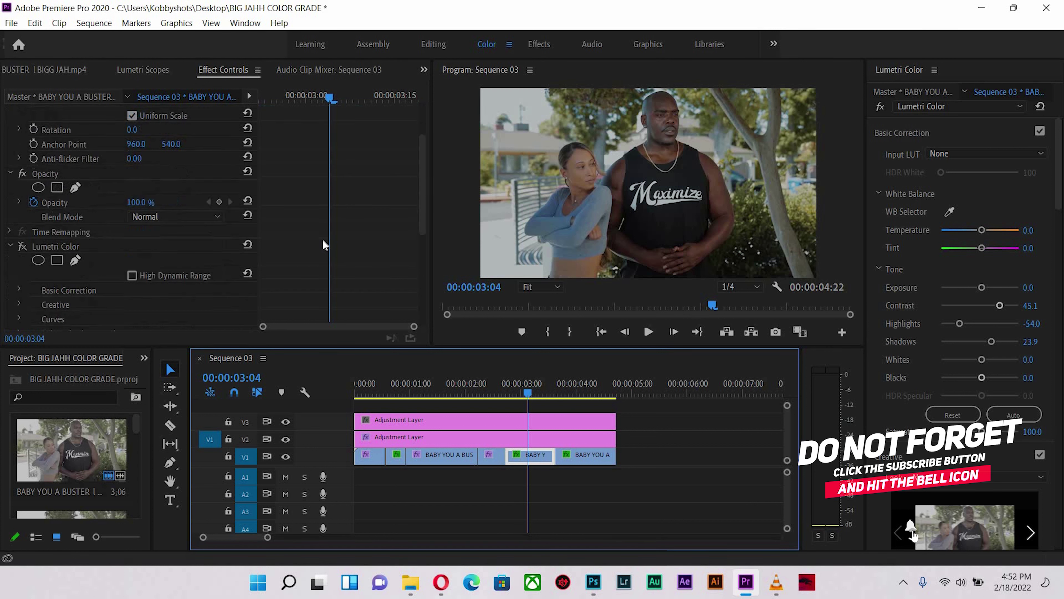
{"action": "scroll", "coordinate": [207, 268], "scroll_direction": "down", "scroll_amount": 8}
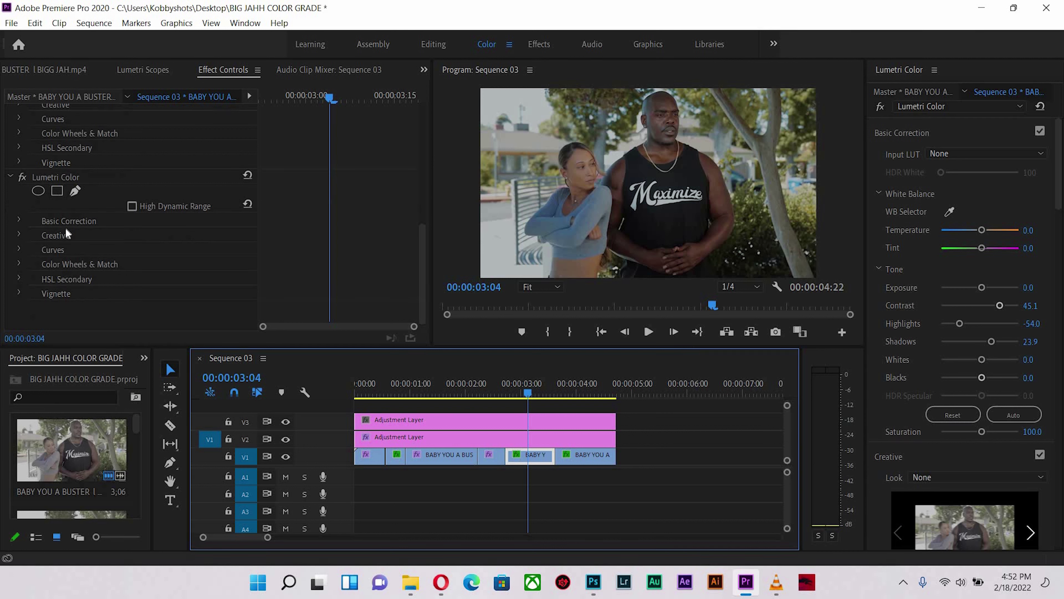
{"action": "left_click", "coordinate": [56, 177]}
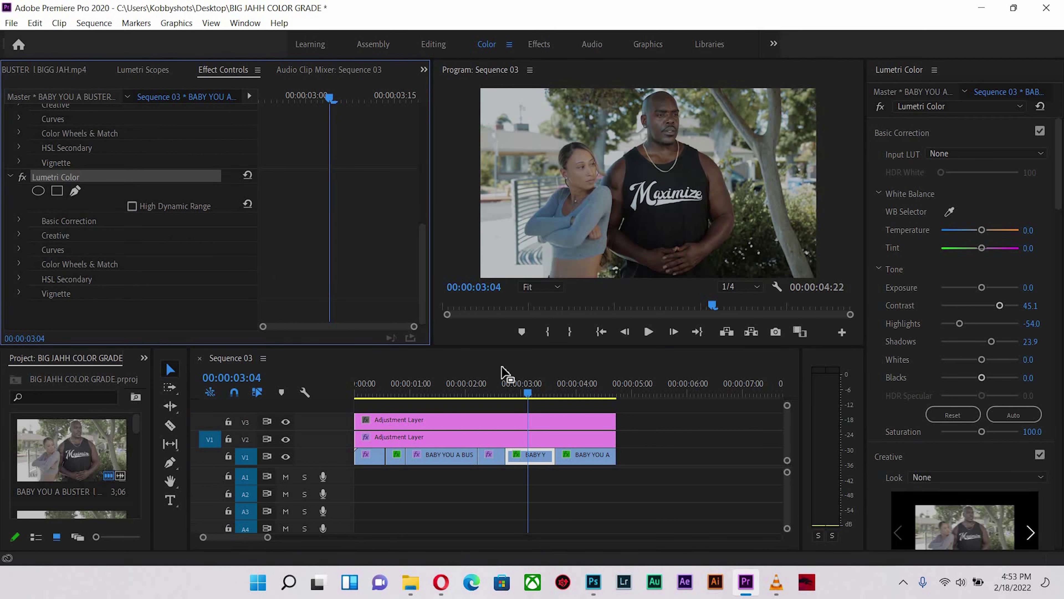
{"action": "key", "text": "Delete"}
{"action": "left_click", "coordinate": [549, 454]}
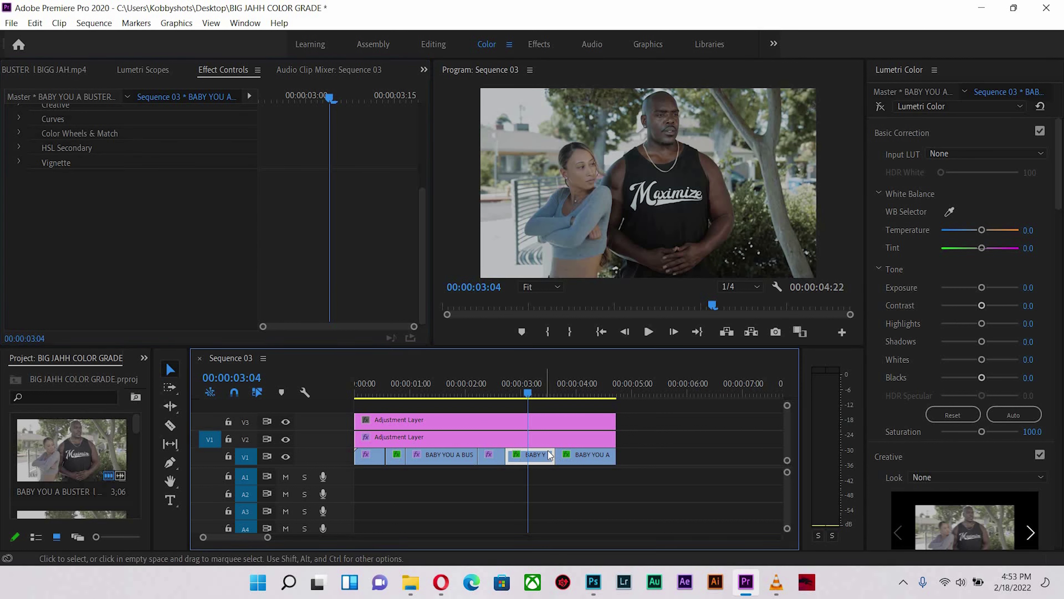
{"action": "key", "text": "ctrl+z"}
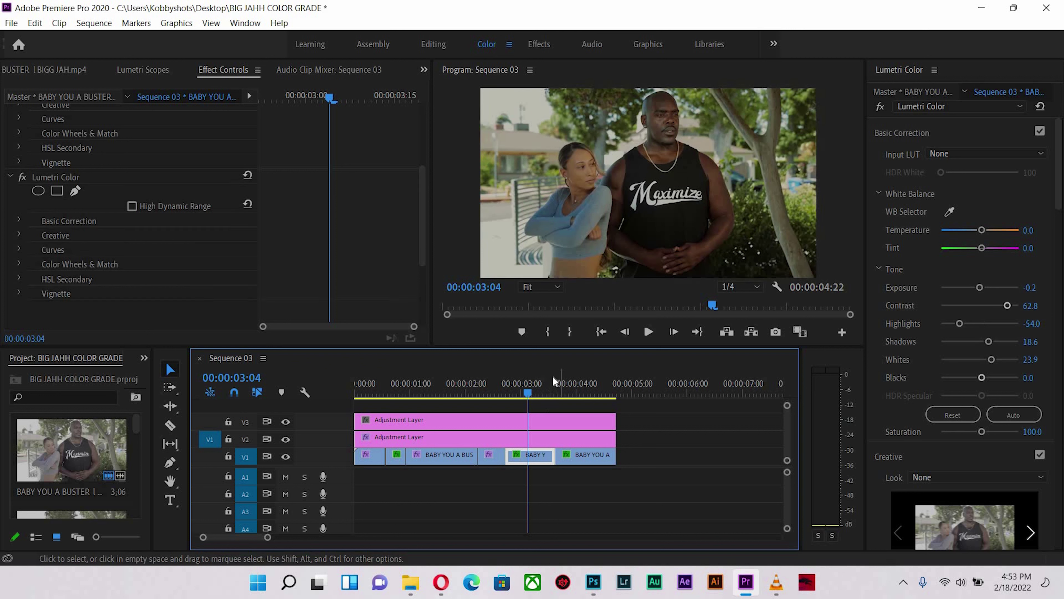
Step: Review the fifth V1 clip against its neighbour and set its exposure to 0.1 and shadows to 23.9
{"action": "mouse_move", "coordinate": [518, 389]}
{"action": "left_mouse_down"}
{"action": "mouse_move", "coordinate": [495, 389]}
{"action": "mouse_move", "coordinate": [520, 386]}
{"action": "left_mouse_up"}
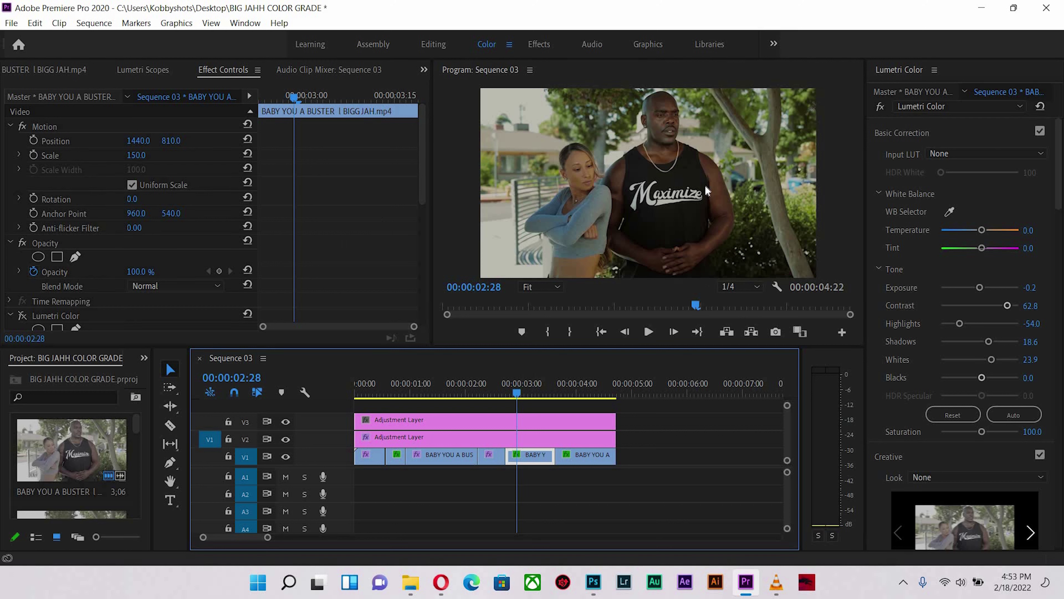
{"action": "left_click_drag", "start_coordinate": [496, 394], "coordinate": [536, 394]}
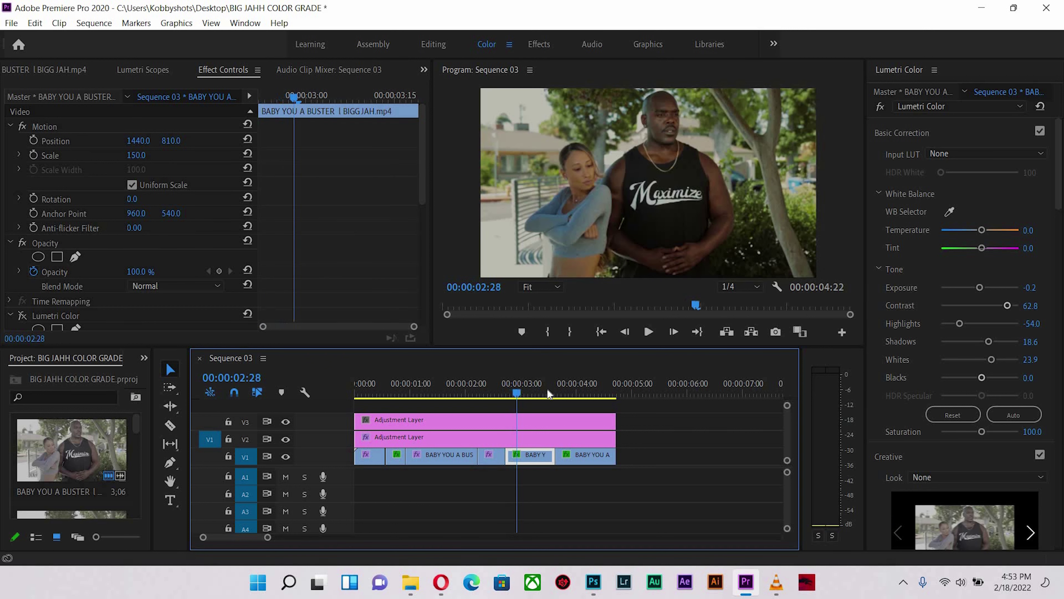
{"action": "key", "text": "space"}
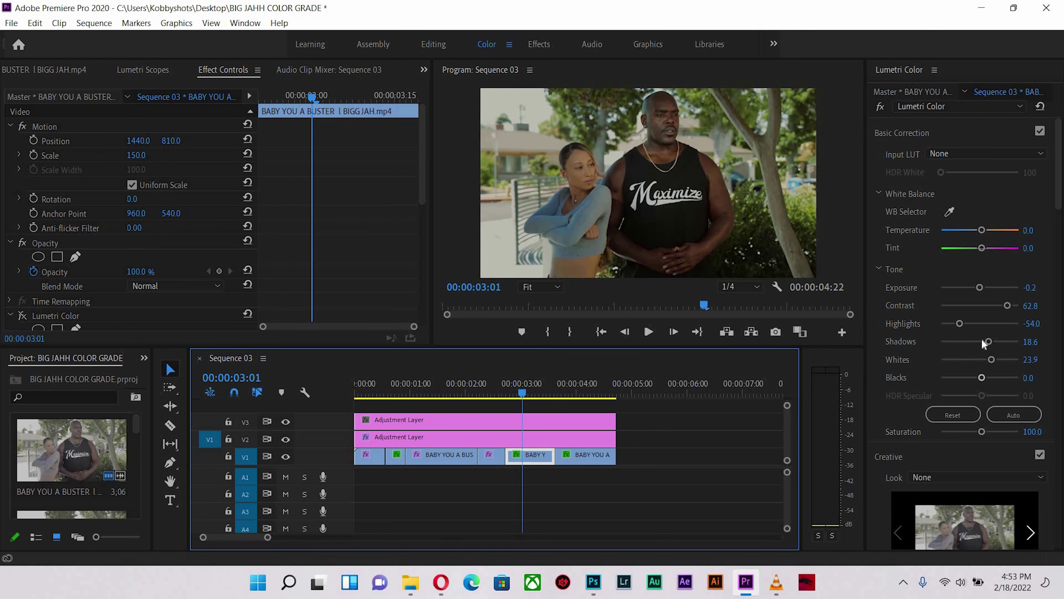
{"action": "left_click_drag", "start_coordinate": [992, 341], "coordinate": [995, 342]}
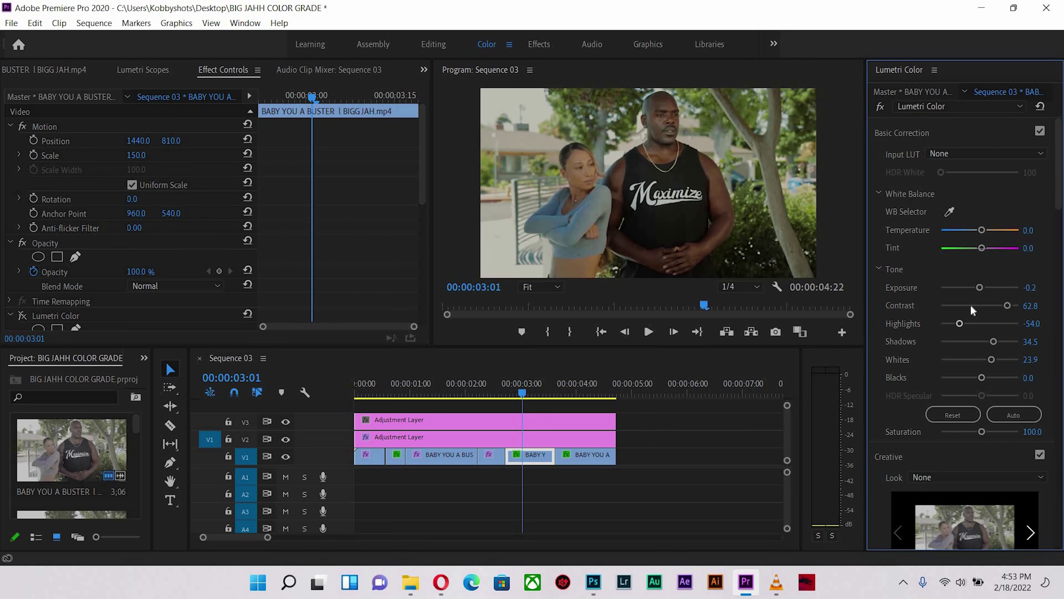
{"action": "left_click_drag", "start_coordinate": [979, 288], "coordinate": [980, 290]}
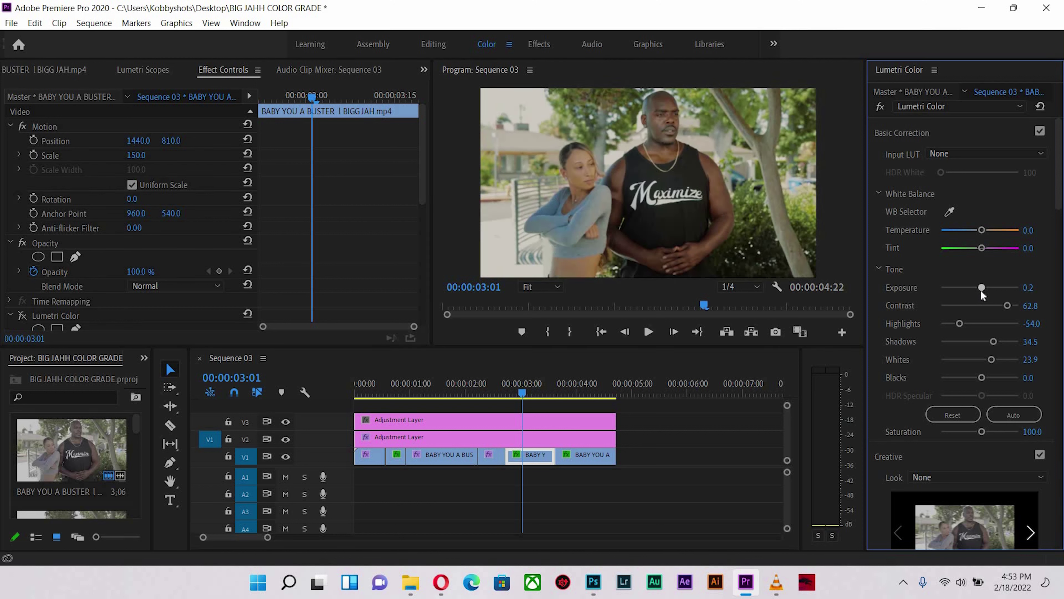
{"action": "left_click", "coordinate": [979, 291]}
{"action": "left_click", "coordinate": [986, 341]}
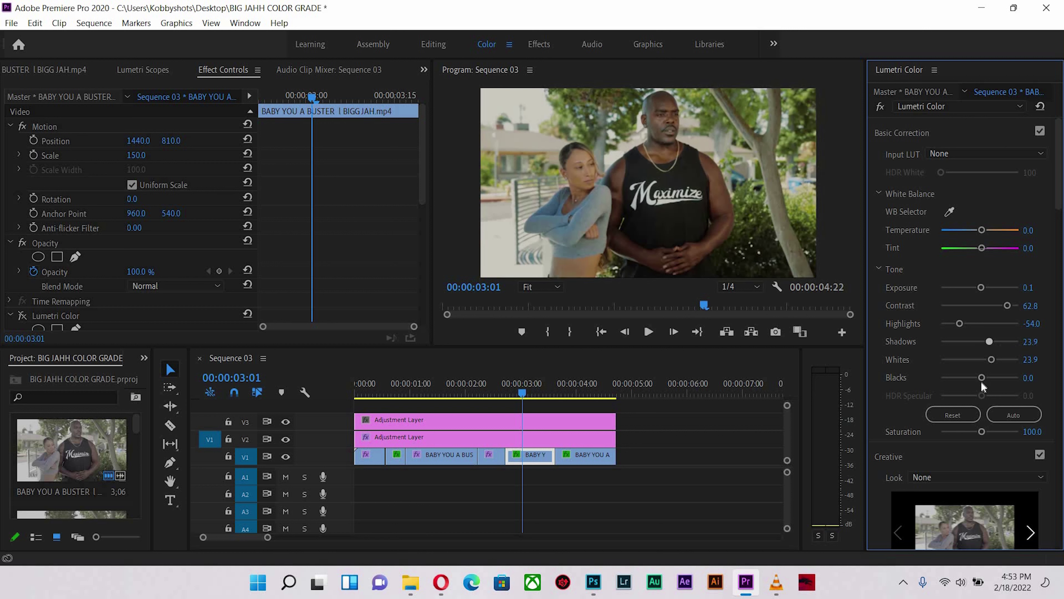
Step: Raise the yellow point of the fifth V1 clip's Hue vs Hue curve slightly to soften the hue shift
{"action": "left_click_drag", "start_coordinate": [1057, 206], "coordinate": [1053, 337]}
{"action": "scroll", "coordinate": [899, 396], "scroll_direction": "down", "scroll_amount": 1}
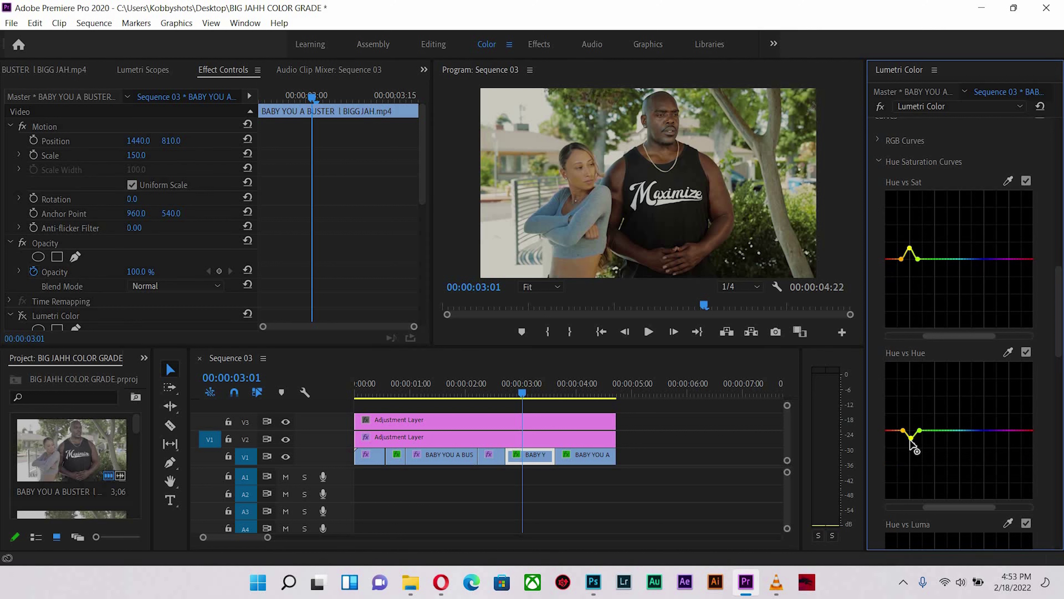
{"action": "left_click_drag", "start_coordinate": [910, 438], "coordinate": [911, 436]}
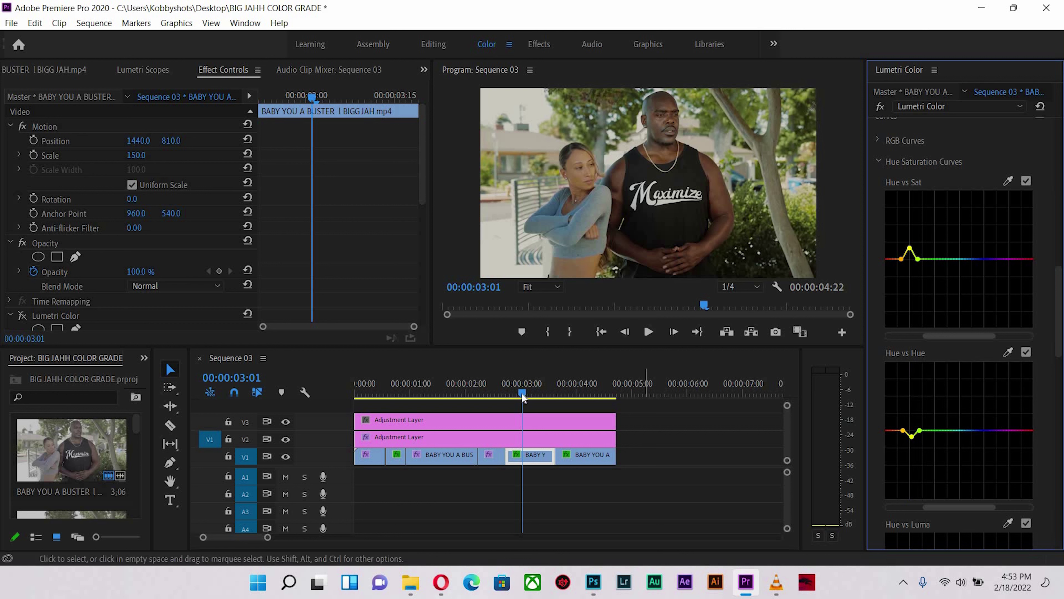
Step: Replace the last V1 clip's Lumetri Color effect with a copy of the third V1 clip's Lumetri Color
{"action": "left_click", "coordinate": [544, 401]}
{"action": "left_click_drag", "start_coordinate": [544, 397], "coordinate": [573, 398]}
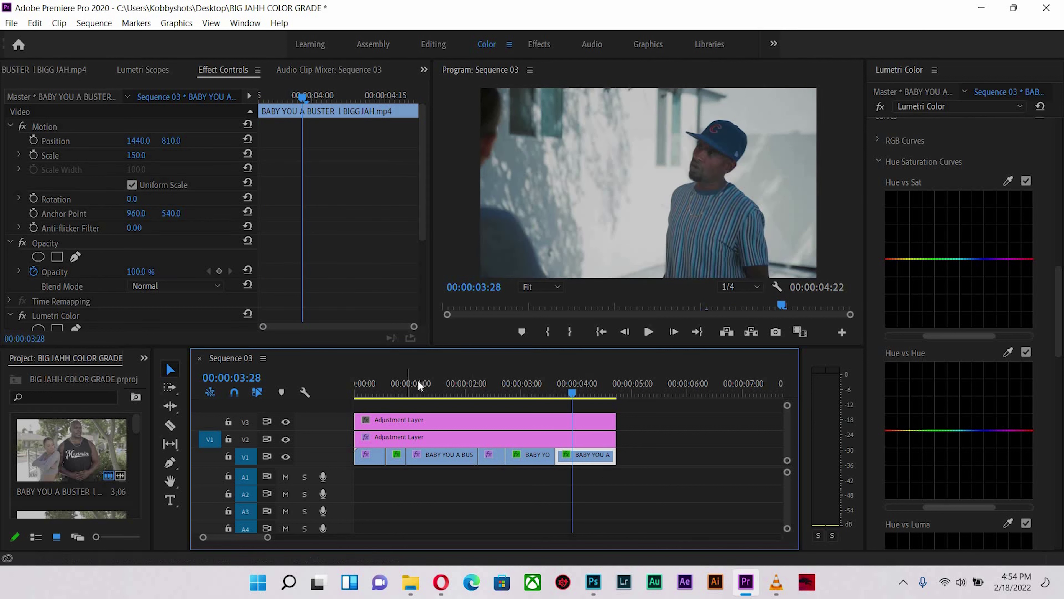
{"action": "left_click", "coordinate": [435, 392]}
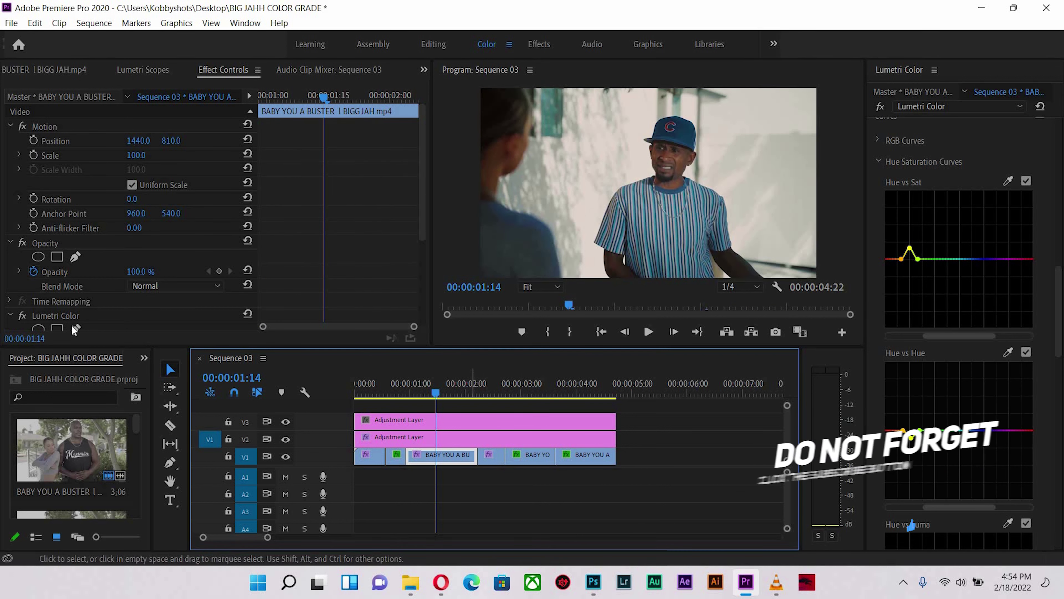
{"action": "left_click", "coordinate": [73, 315]}
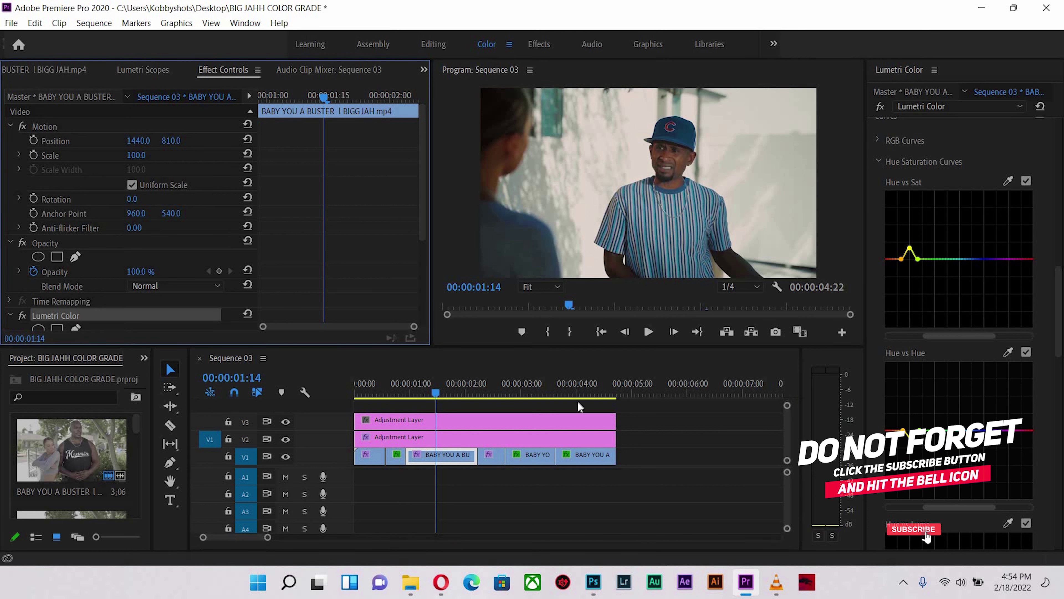
{"action": "left_click", "coordinate": [568, 387]}
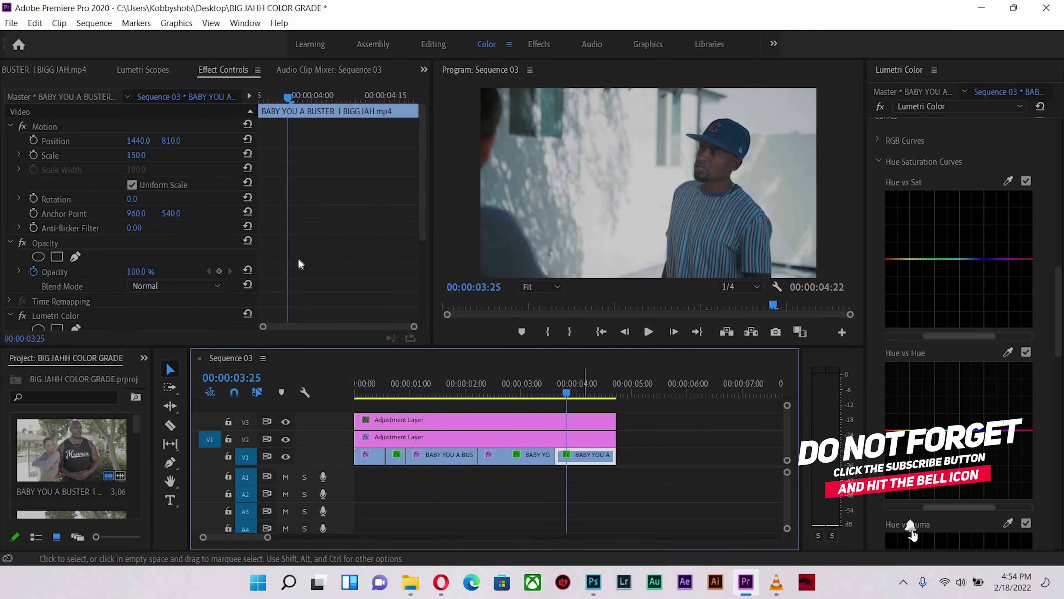
{"action": "left_click", "coordinate": [69, 191]}
{"action": "key", "text": "Delete"}
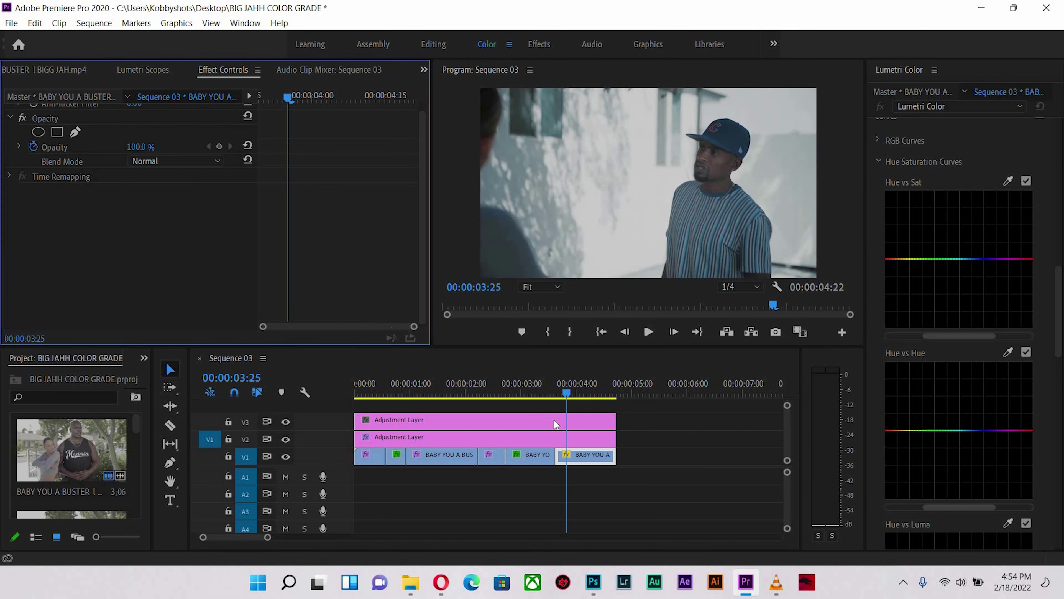
{"action": "key", "text": "ctrl+z"}
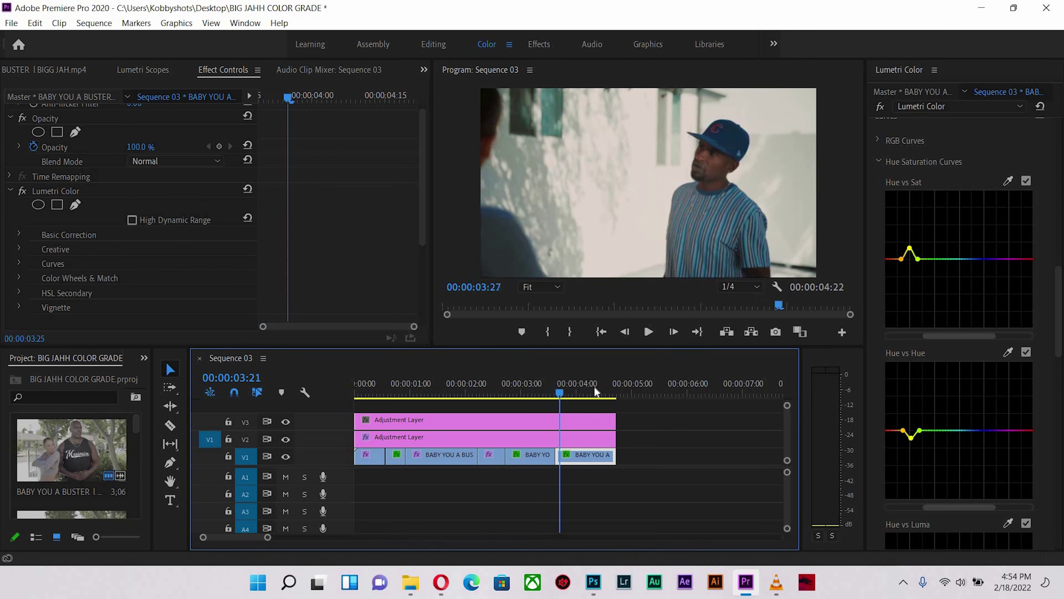
Step: Compare the last V1 clip with the third and inspect the frame at 00:00:01:10 in a maximized Program monitor, restoring the layout
{"action": "left_click_drag", "start_coordinate": [594, 388], "coordinate": [428, 386]}
{"action": "left_click", "coordinate": [643, 194]}
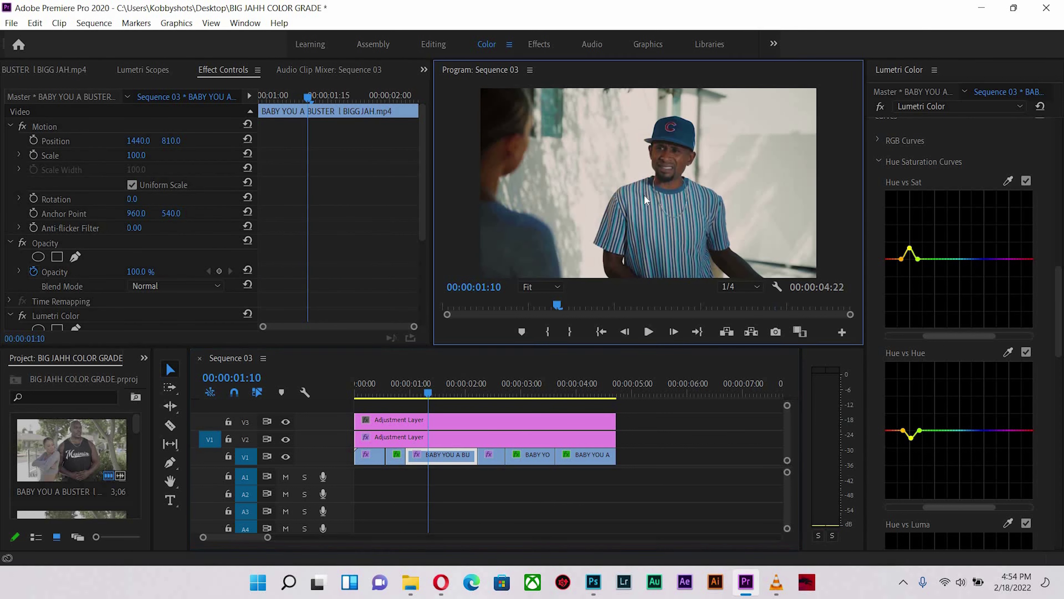
{"action": "key", "text": "grave"}
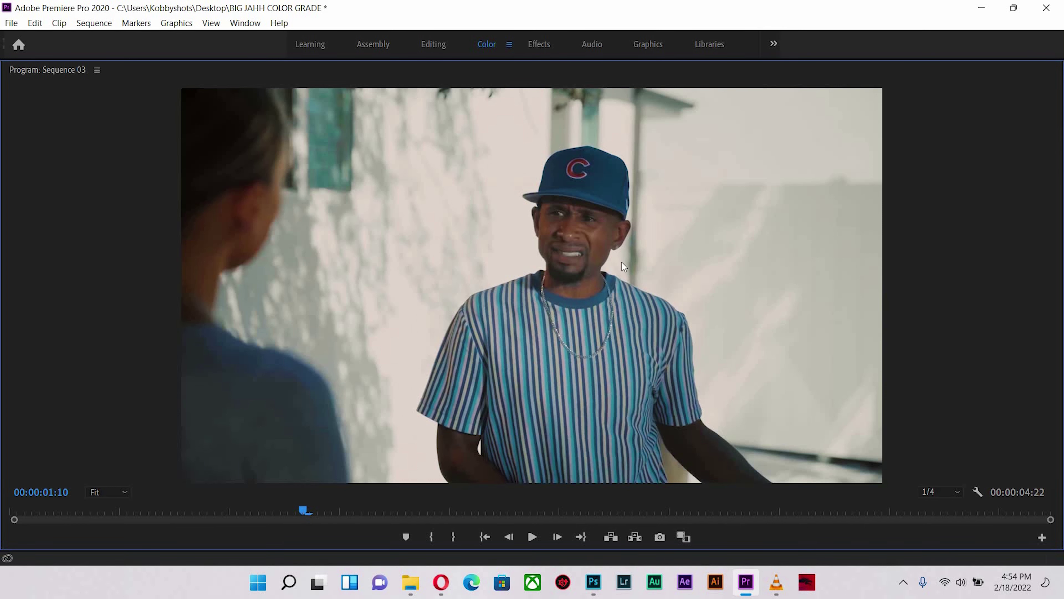
{"action": "key", "text": "grave"}
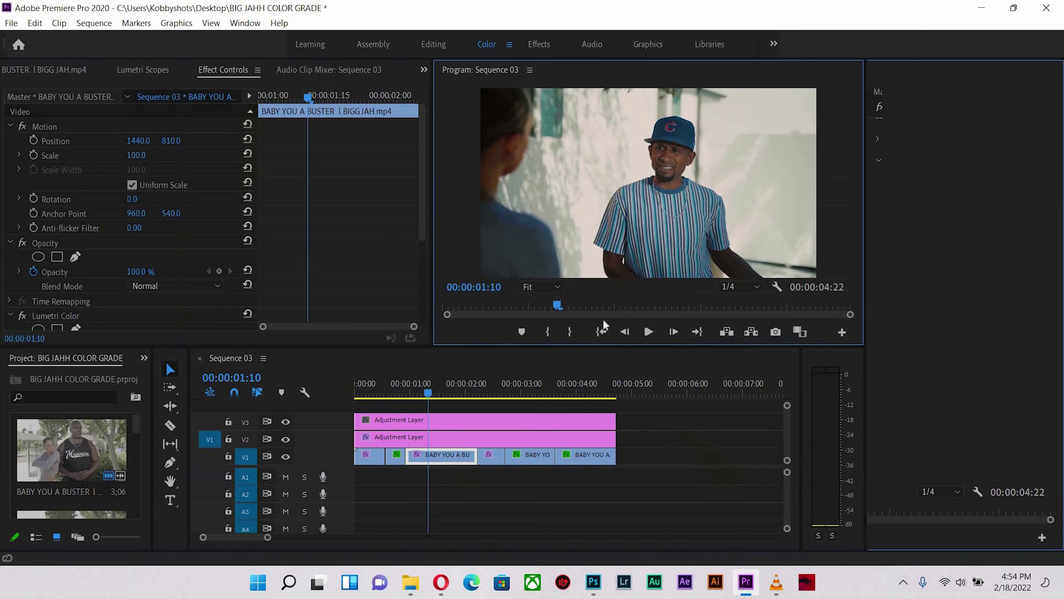
Step: Play and scrub through Sequence 03 to compare the grades across the V1 clips, including the opening shot
{"action": "left_click", "coordinate": [504, 381]}
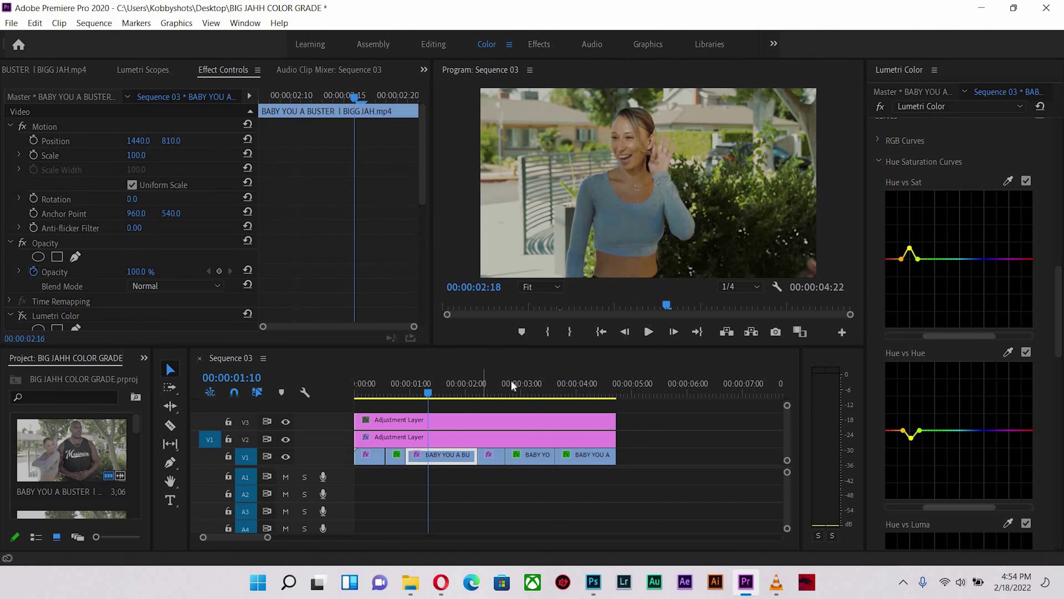
{"action": "key", "text": "space"}
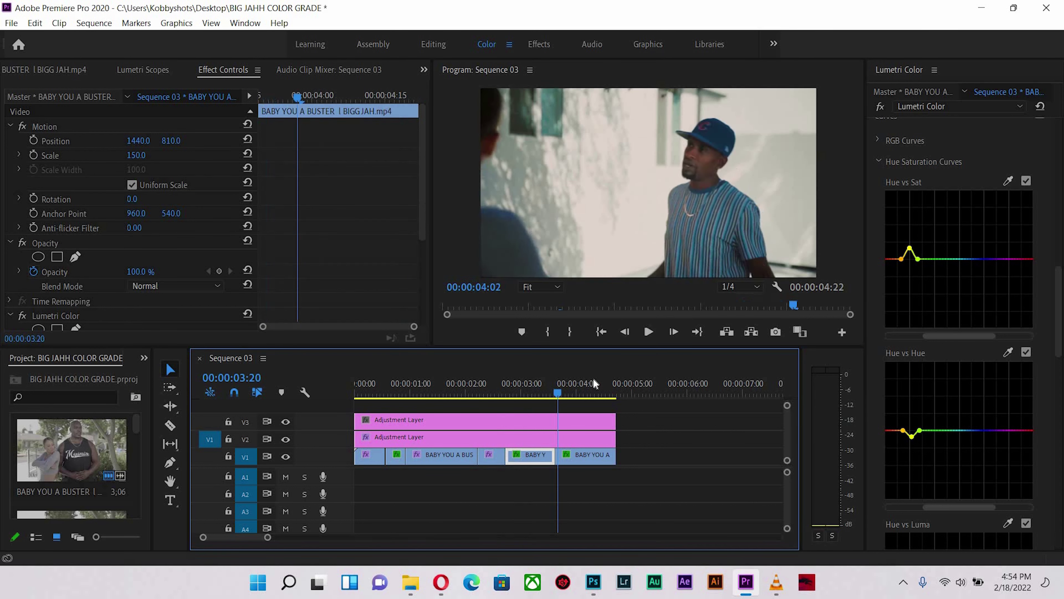
{"action": "key", "text": "space"}
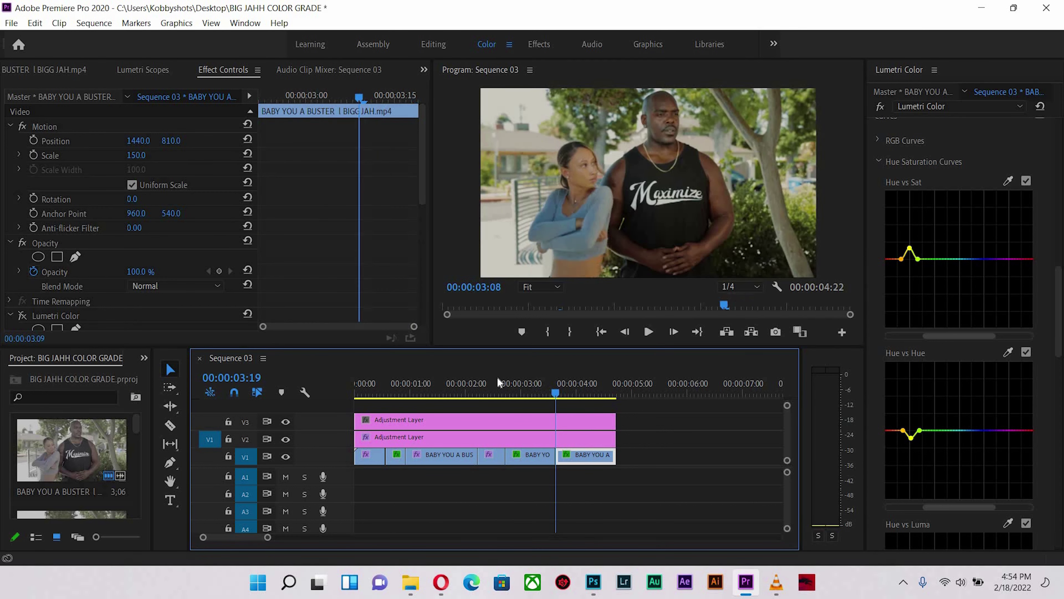
{"action": "left_click", "coordinate": [494, 379]}
{"action": "left_click", "coordinate": [370, 392]}
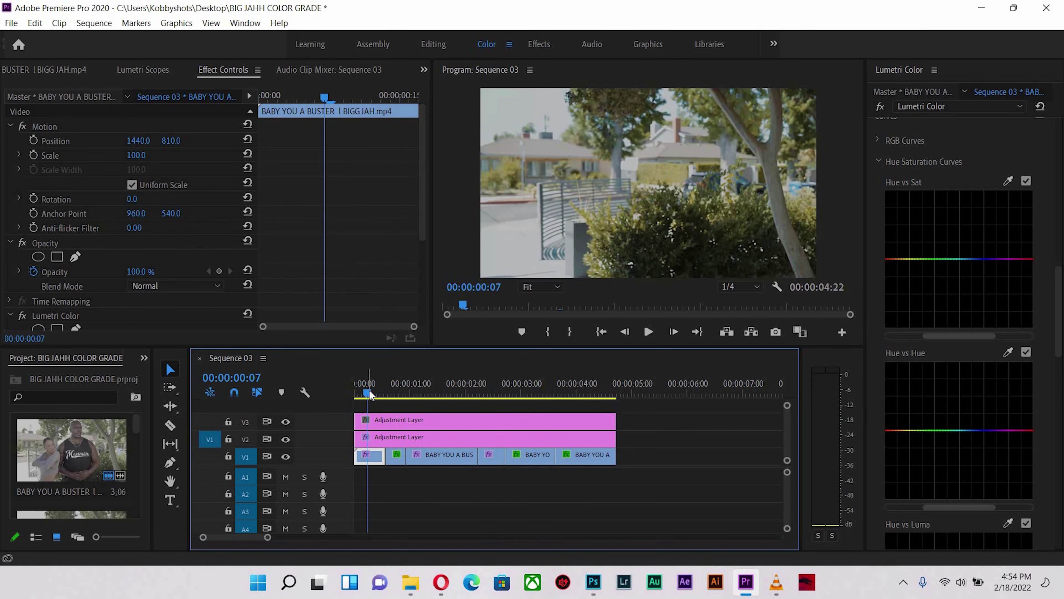
{"action": "key", "text": "space"}
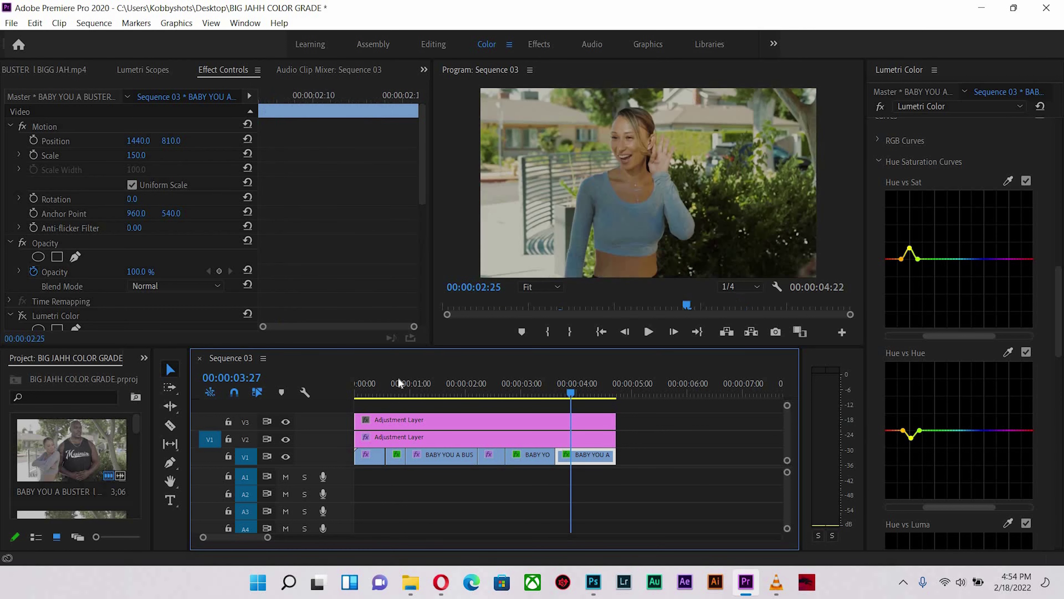
{"action": "left_click", "coordinate": [370, 388]}
{"action": "left_click", "coordinate": [370, 391]}
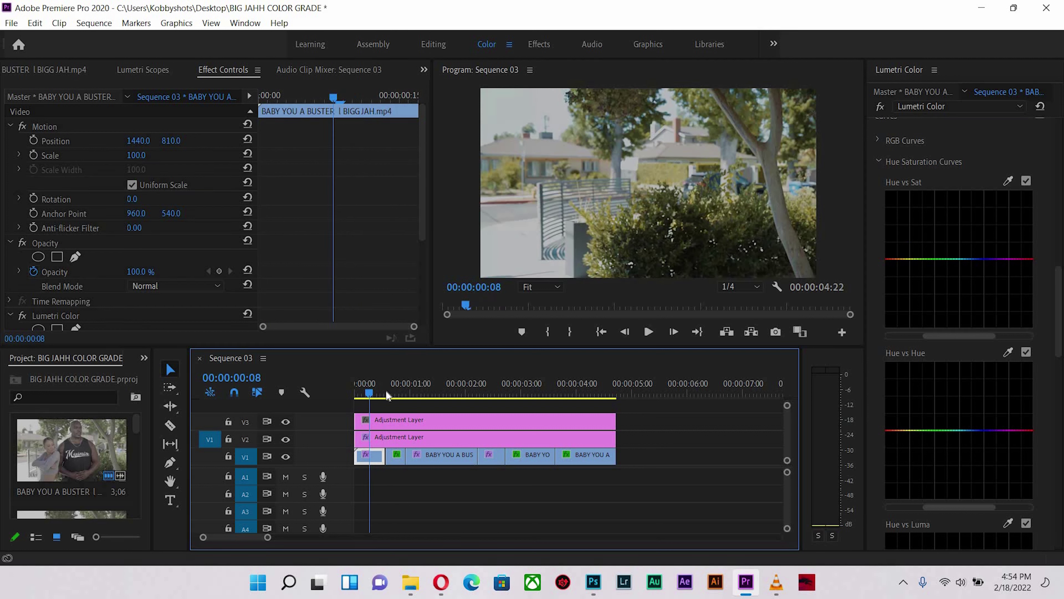
{"action": "key", "text": "space"}
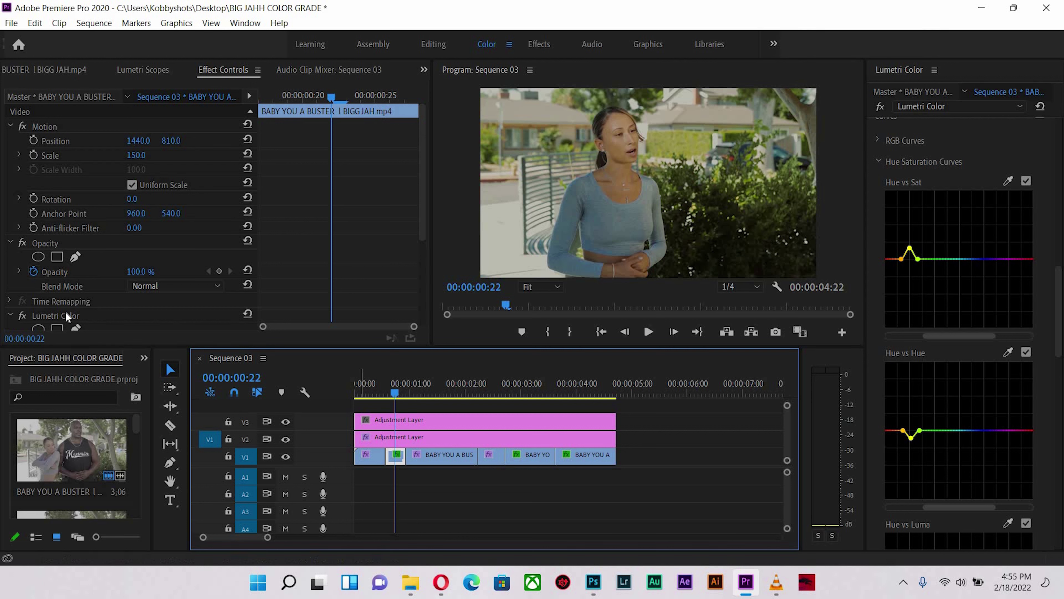
Step: Replace the first V1 clip's Lumetri Color effect with a copy of the second V1 clip's Lumetri Color and review it against the following clips
{"action": "left_click", "coordinate": [305, 265]}
{"action": "scroll", "coordinate": [354, 263], "scroll_direction": "down", "scroll_amount": 10}
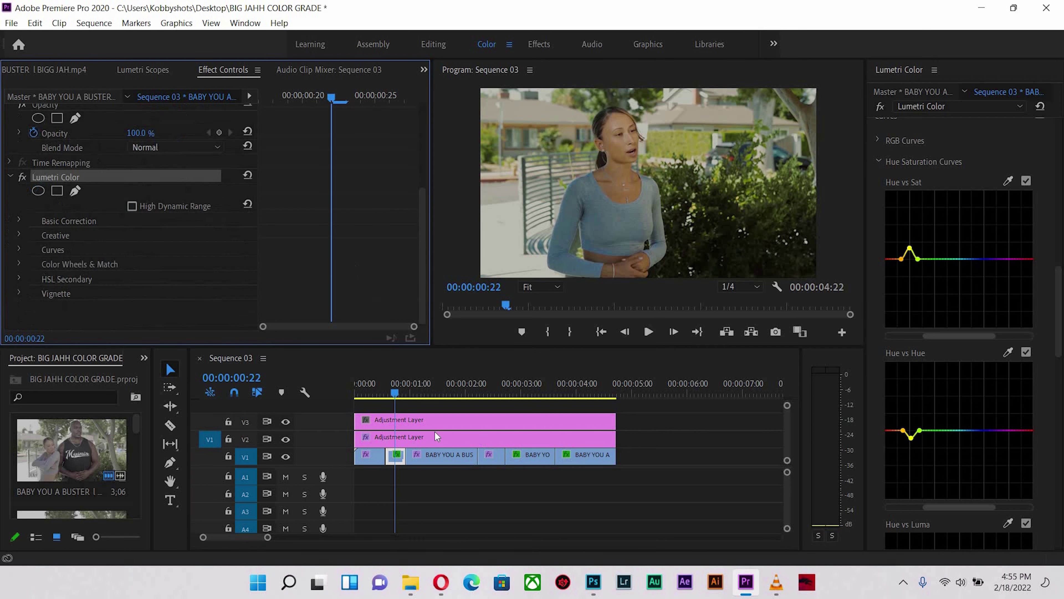
{"action": "left_click", "coordinate": [373, 388]}
{"action": "left_click", "coordinate": [367, 454]}
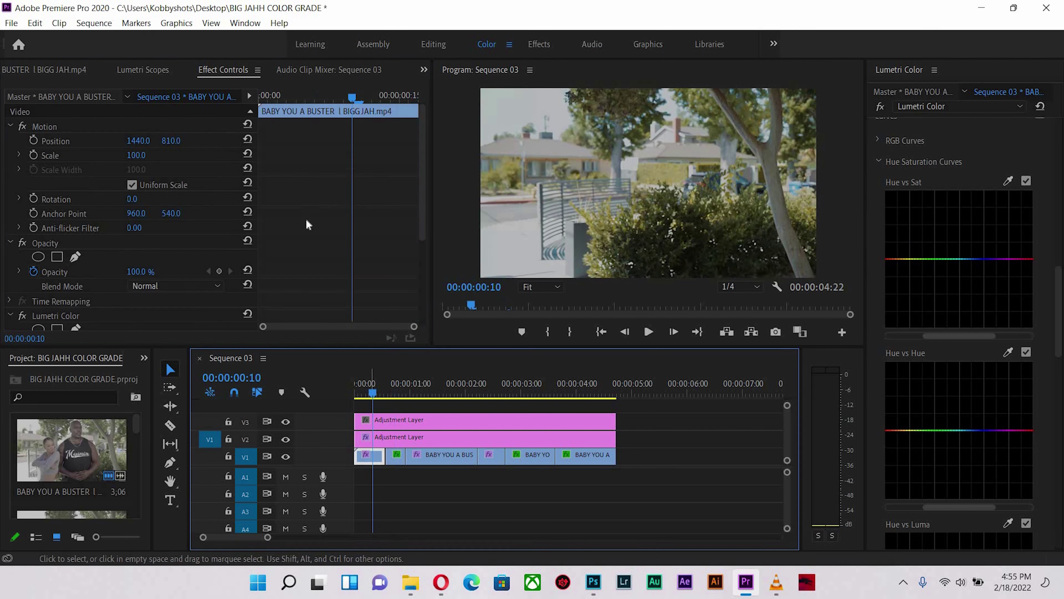
{"action": "scroll", "coordinate": [46, 245], "scroll_direction": "down", "scroll_amount": 6}
{"action": "left_click", "coordinate": [41, 231]}
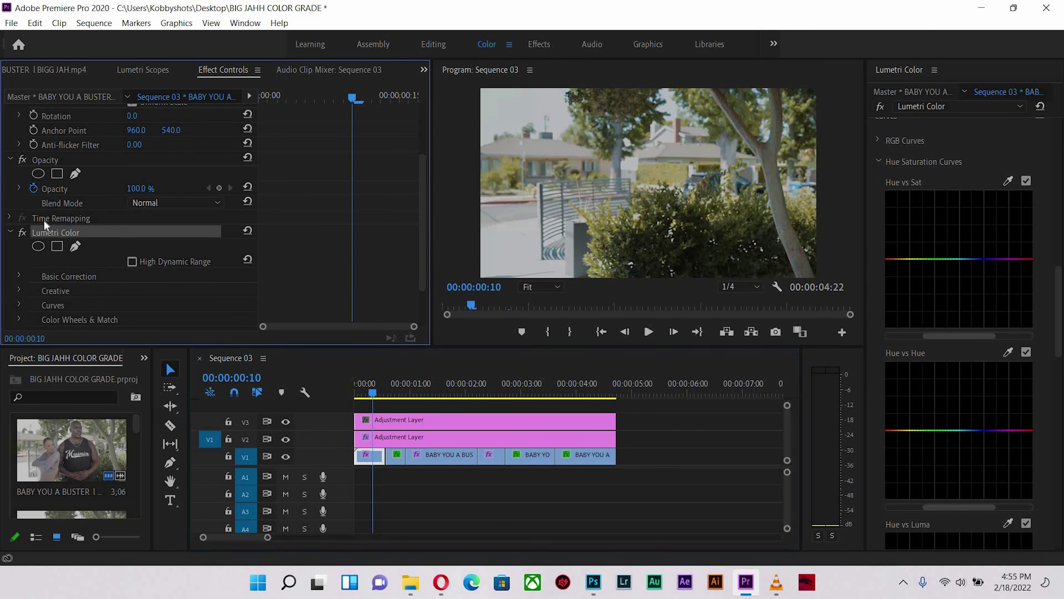
{"action": "key", "text": "Delete"}
{"action": "key", "text": "ctrl+z"}
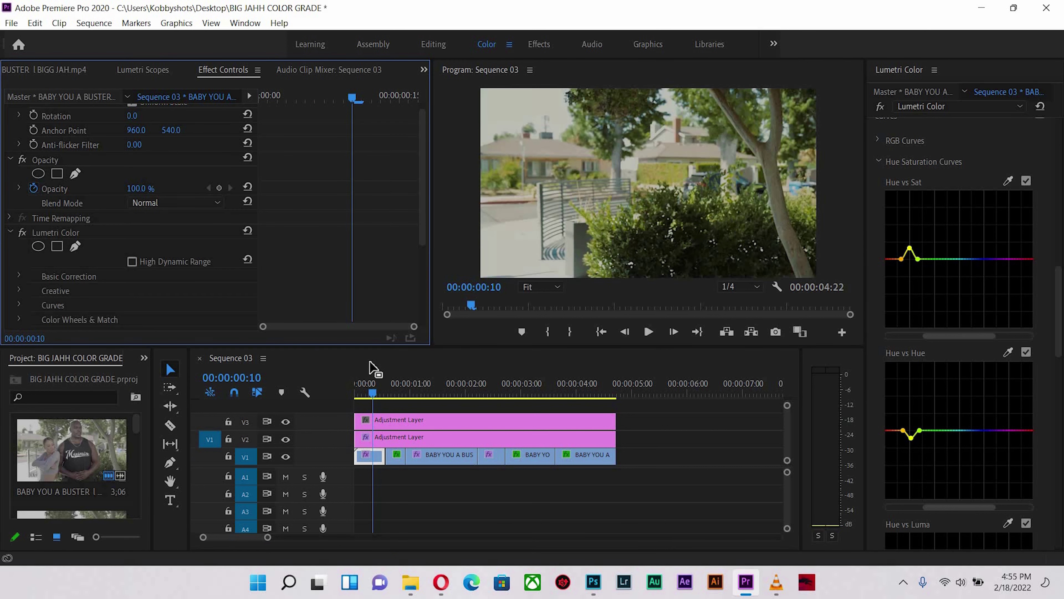
{"action": "mouse_move", "coordinate": [401, 390]}
{"action": "left_mouse_down"}
{"action": "mouse_move", "coordinate": [598, 394]}
{"action": "mouse_move", "coordinate": [368, 389]}
{"action": "mouse_move", "coordinate": [410, 397]}
{"action": "left_mouse_up"}
{"action": "left_click", "coordinate": [437, 400]}
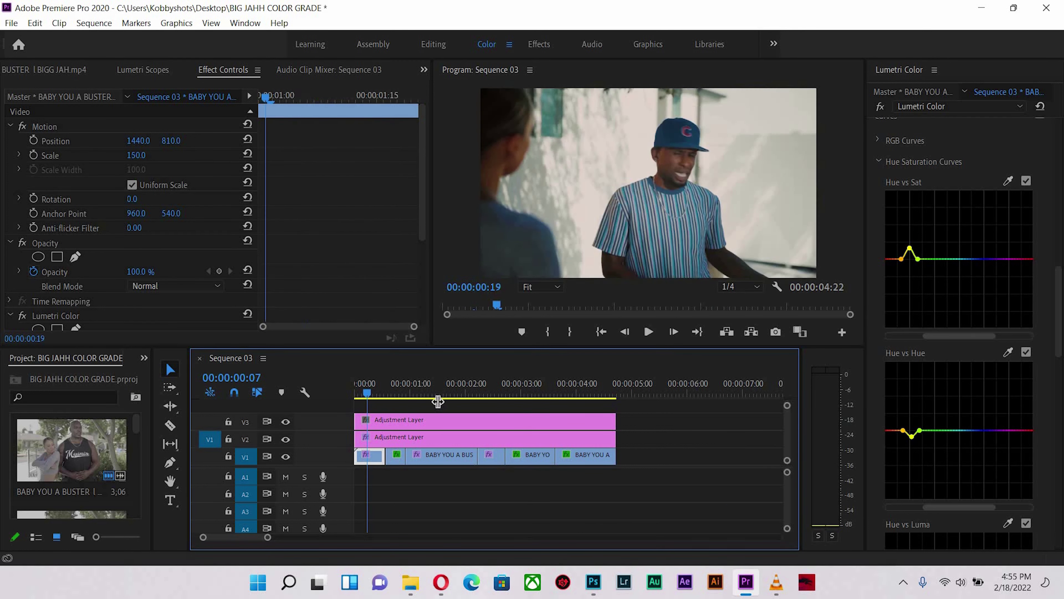